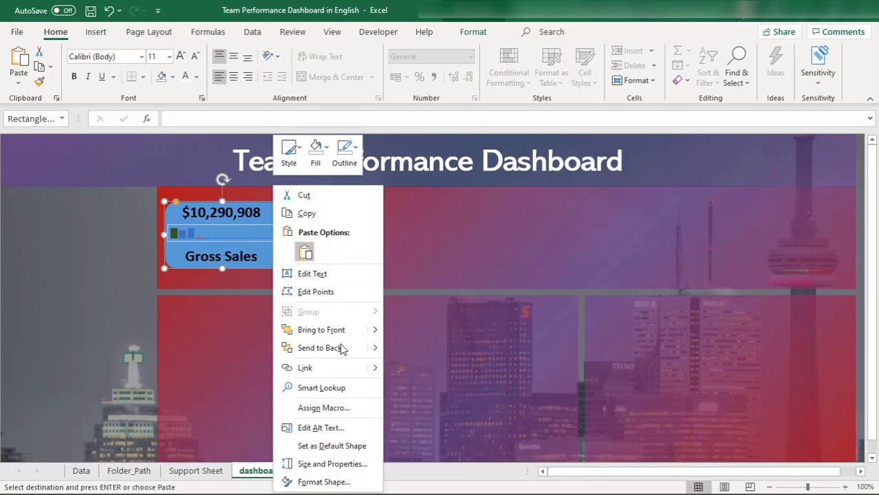
Step: Change the Gross Sales card's rounded rectangle to a gradient fill and color its first gradient stop standard dark blue
left_click(323, 481)
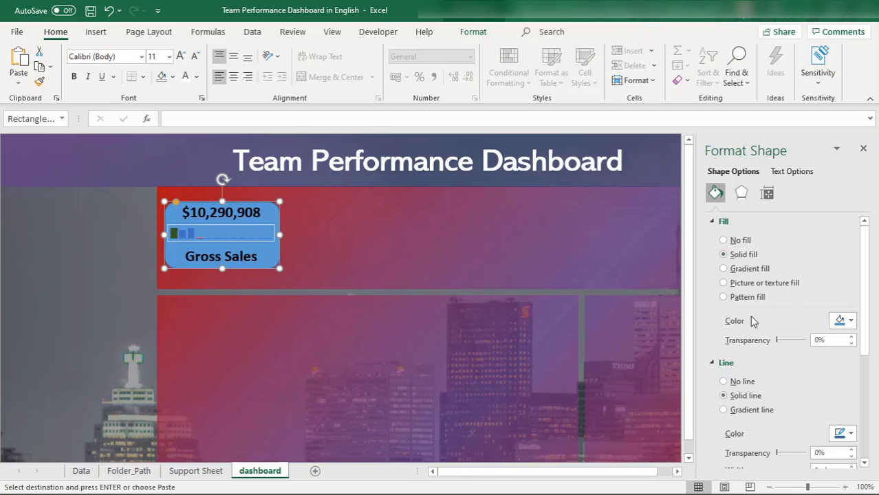
left_click(722, 269)
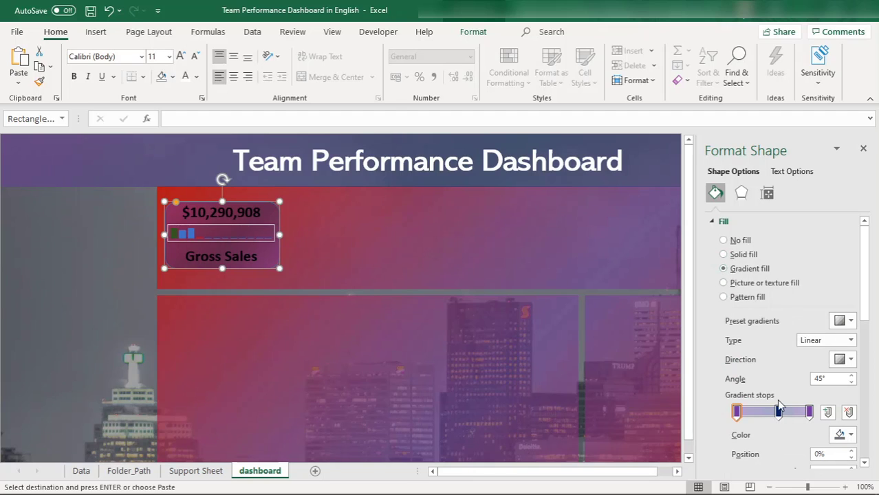
left_click(840, 434)
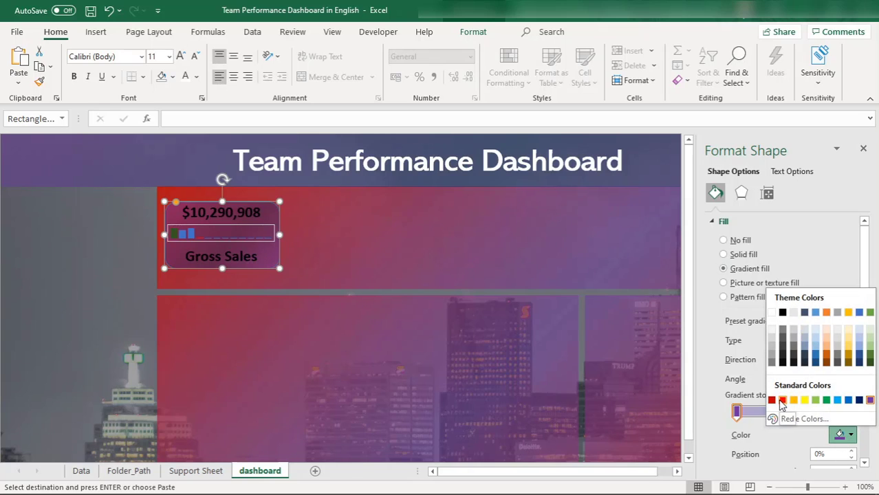
left_click(869, 355)
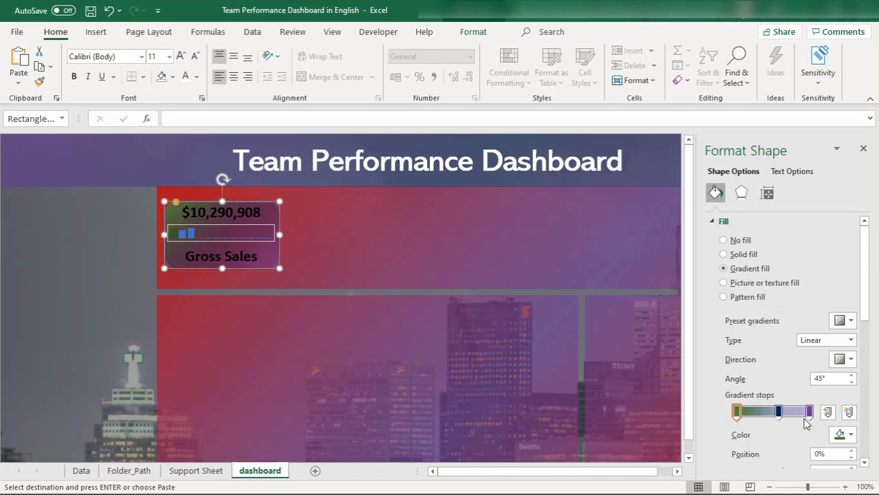
left_click(845, 434)
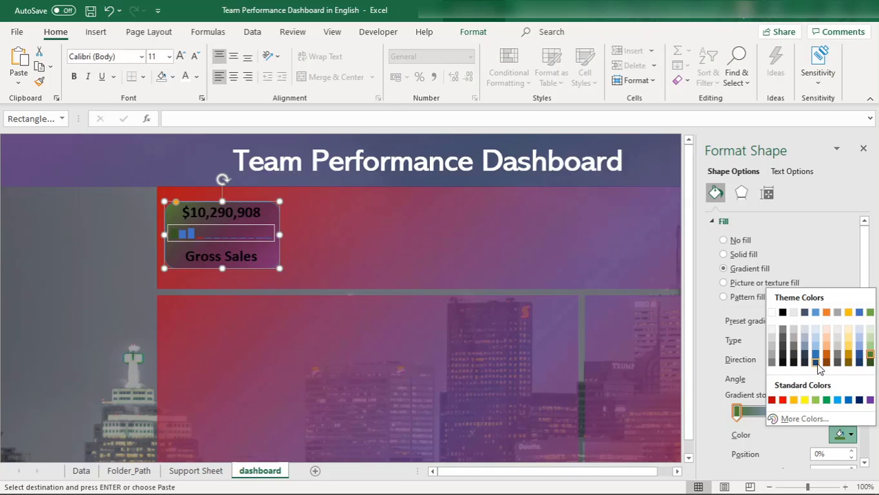
left_click(859, 400)
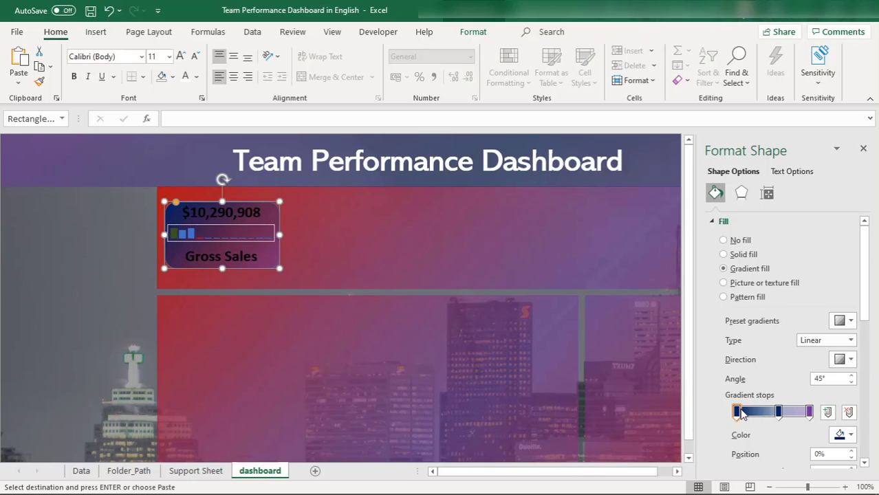
Step: Color the card's middle gradient stop standard light blue and its last stop dark blue from the theme colors
left_click(777, 411)
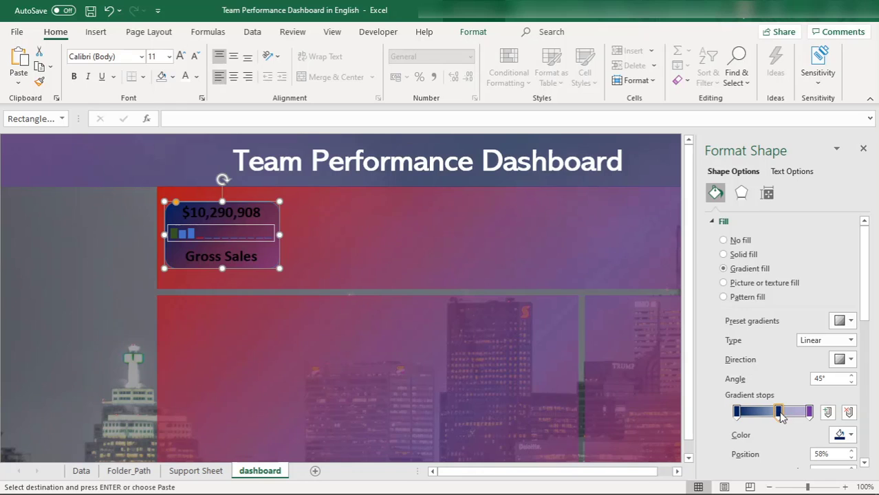
left_click(842, 435)
left_click(839, 399)
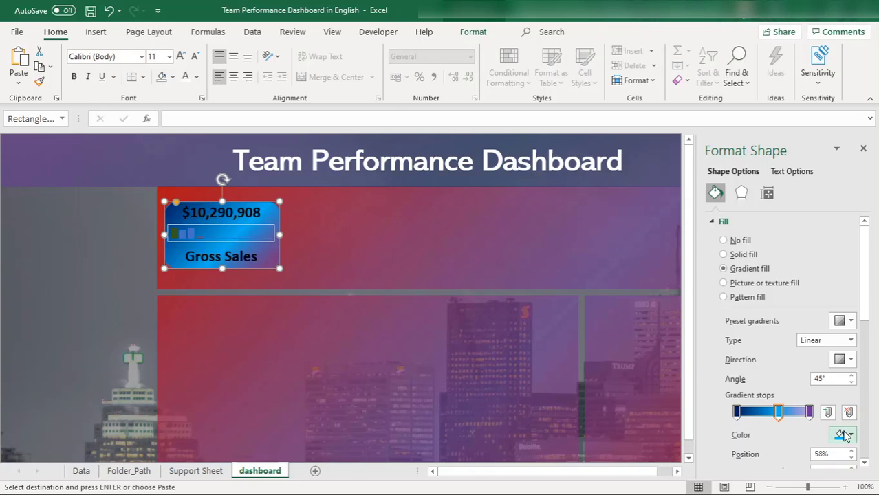
left_click(808, 411)
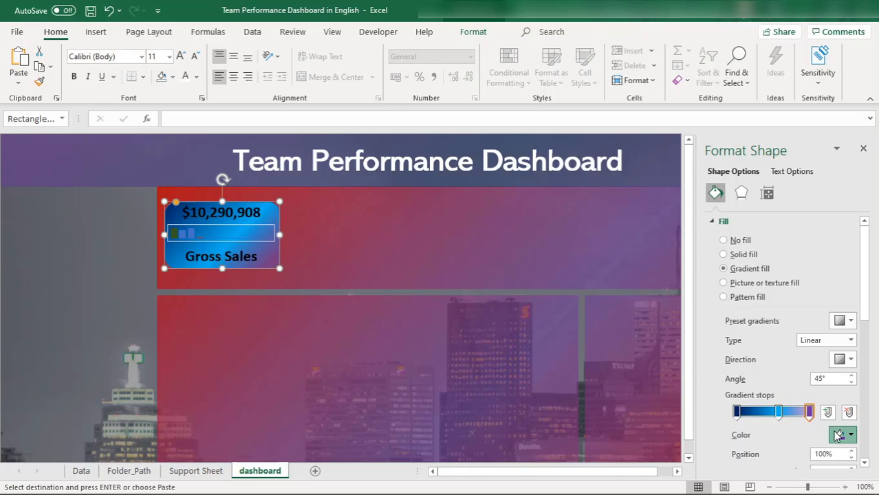
left_click(837, 435)
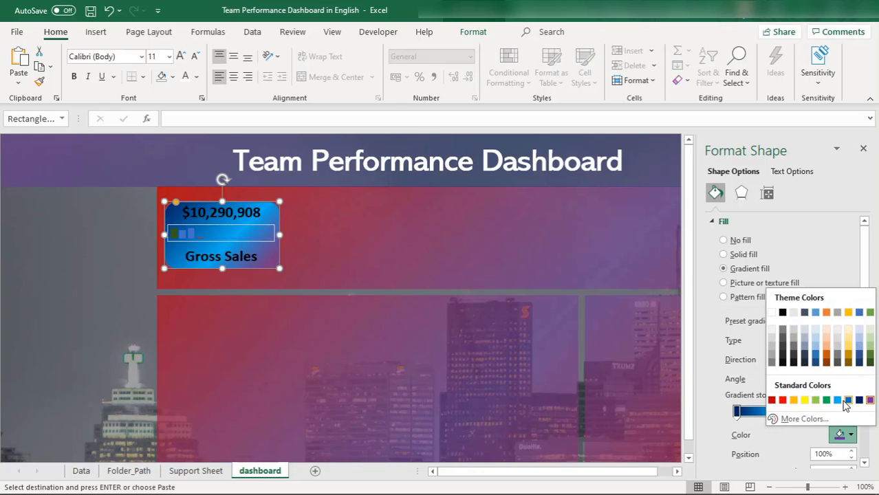
left_click(859, 362)
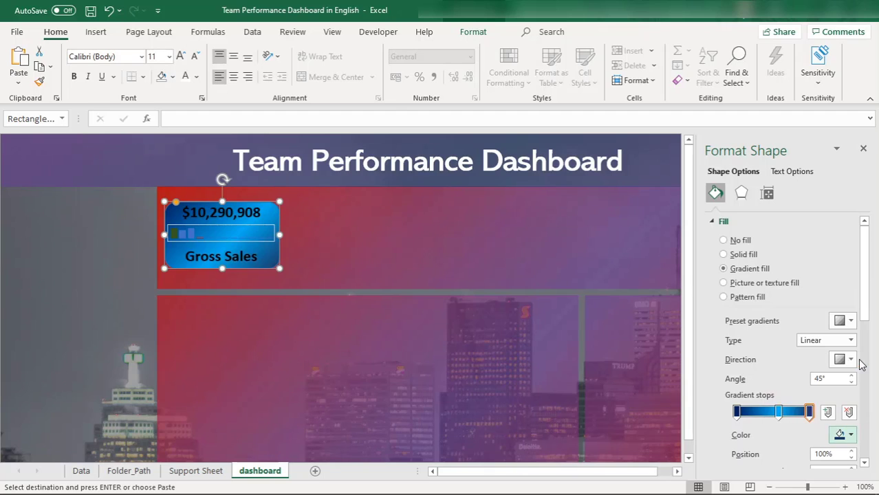
Step: Try the card's middle gradient stop near the end at 94% and settle it at 62%
left_click(778, 412)
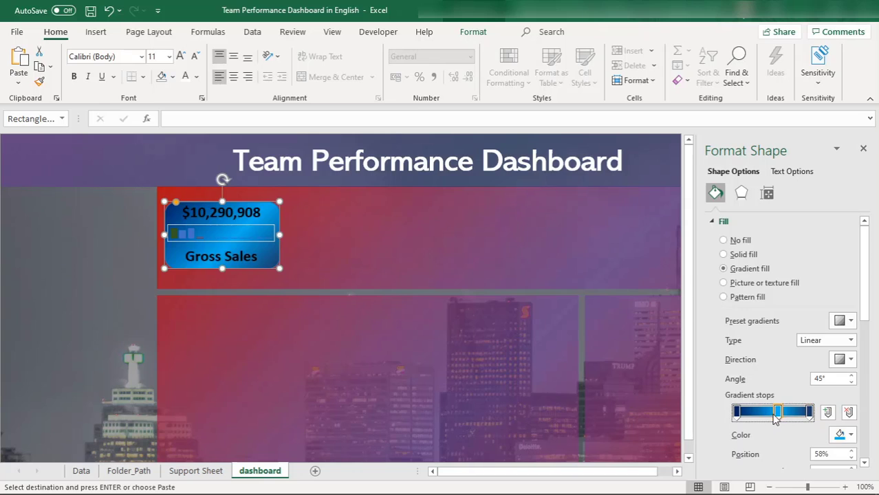
left_click_drag(776, 415, 806, 420)
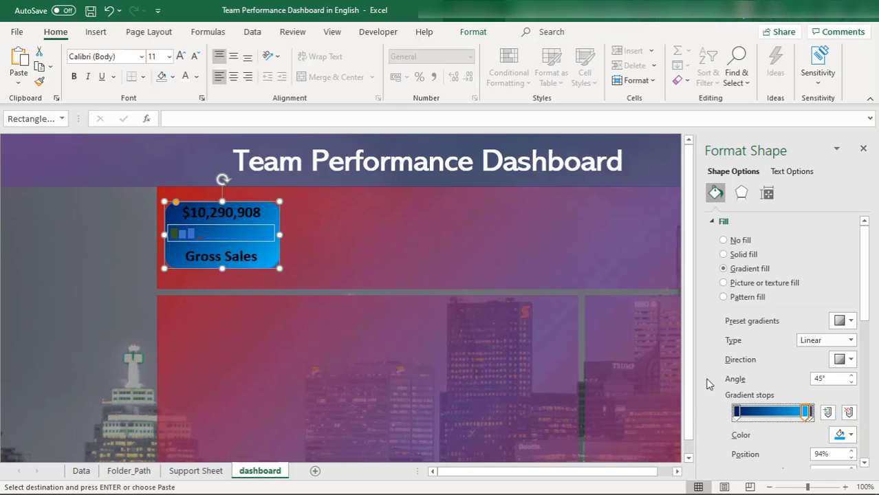
left_click_drag(806, 413, 781, 413)
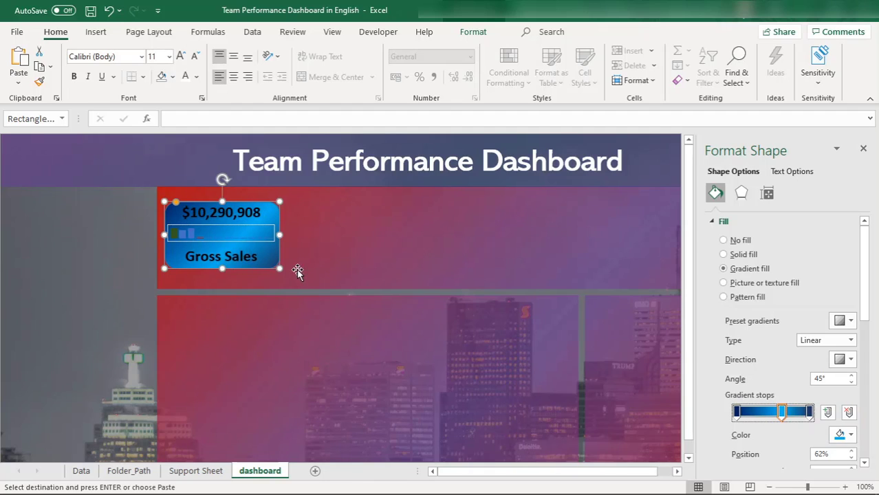
Step: Recolor the card's first gradient stop Accent 4 gold at 25% darker and its middle stop Accent 4 at 40% lighter
left_click(735, 412)
left_click(850, 434)
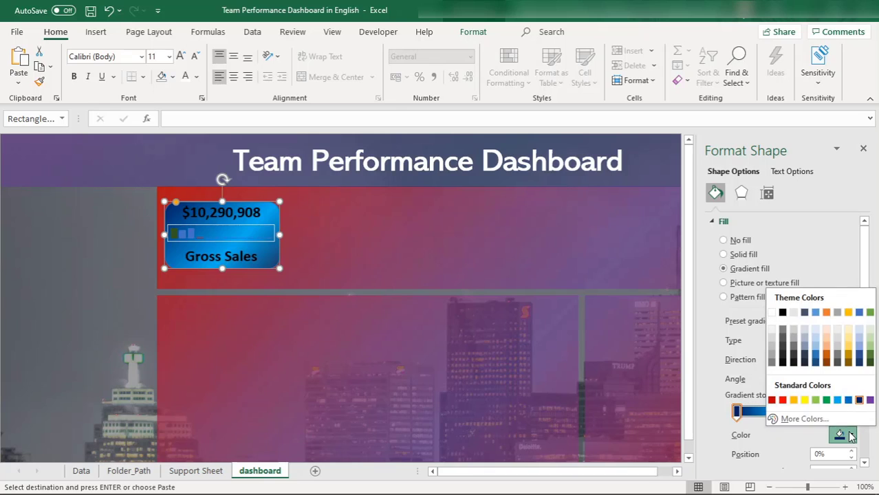
left_click(846, 357)
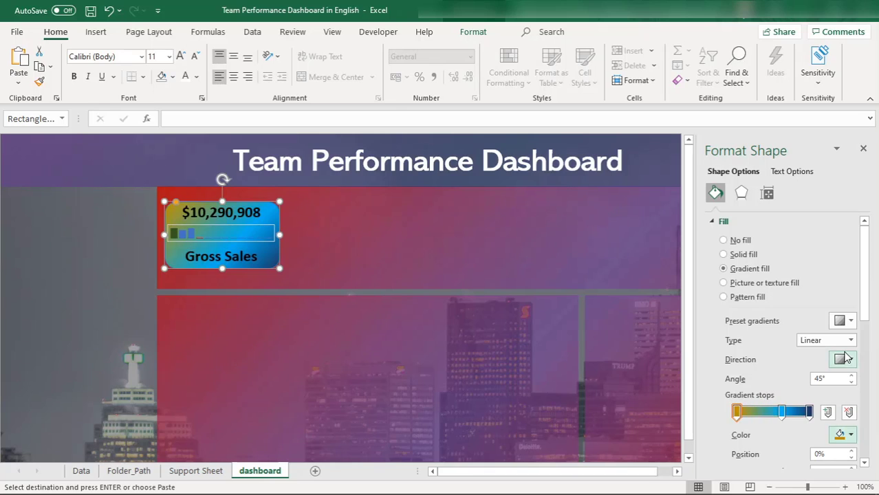
left_click(781, 412)
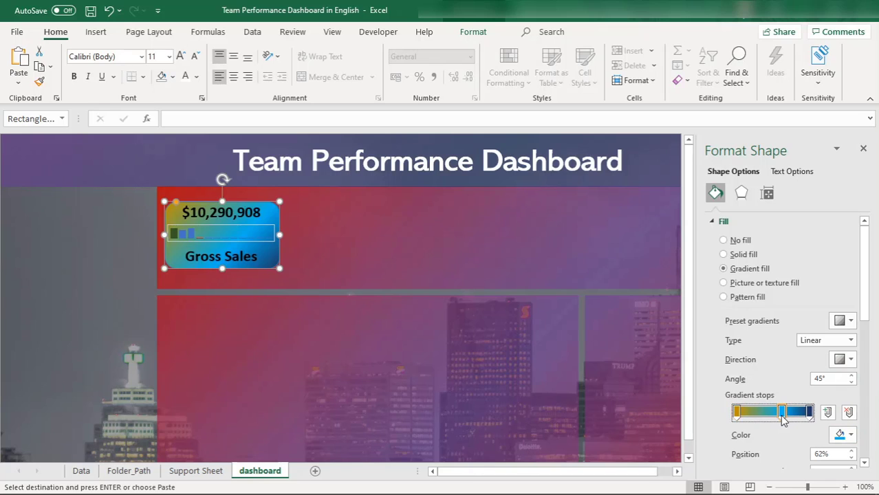
left_click(845, 435)
left_click(850, 347)
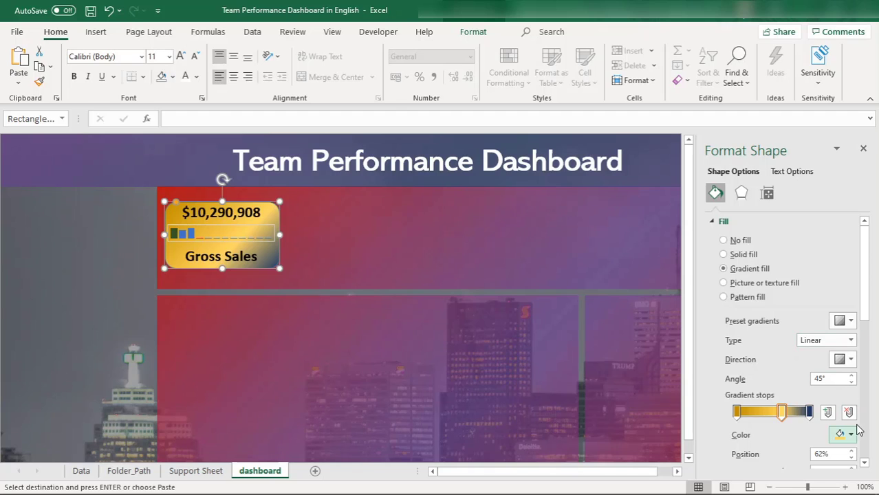
Step: Try Accent 4 gold at 40% lighter and standard dark blue on the card's last gradient stop
left_click(807, 411)
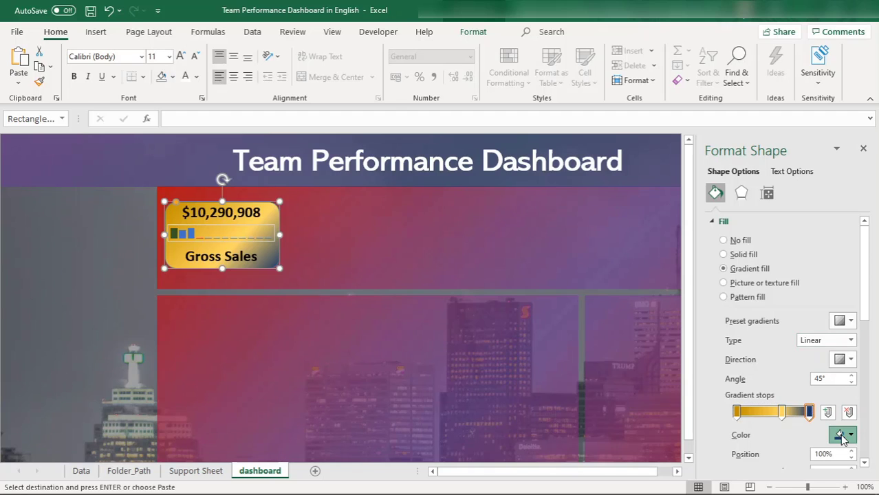
left_click(845, 435)
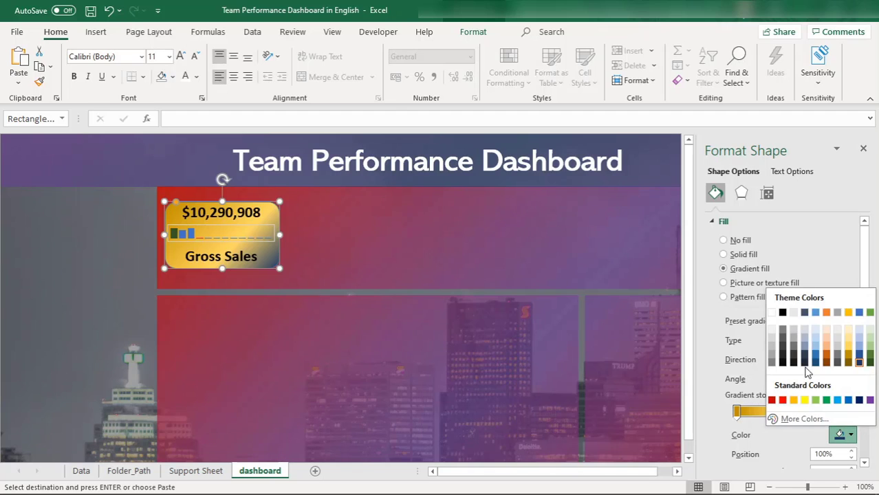
left_click(853, 349)
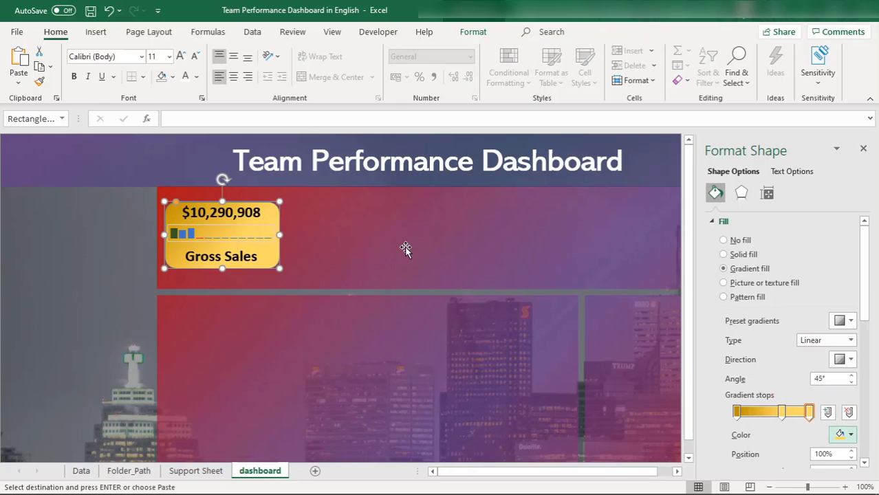
left_click(847, 437)
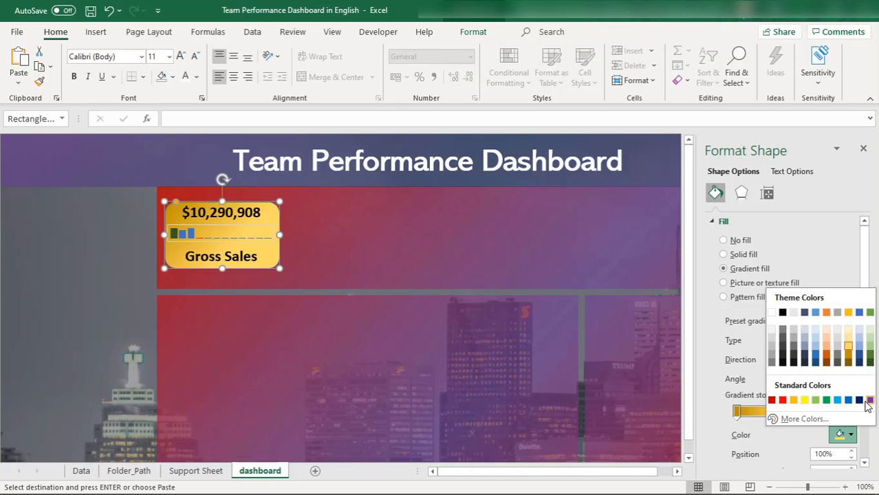
left_click(858, 400)
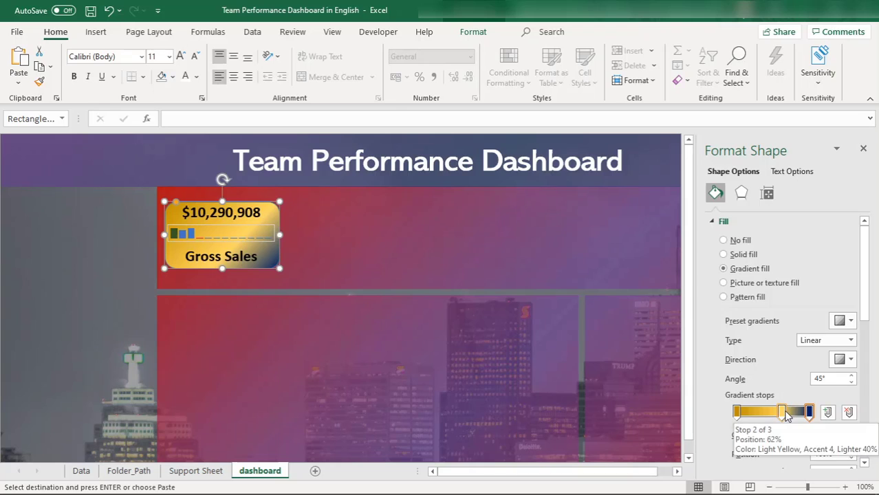
Step: Color the card's last gradient stop plain Accent 4 gold and reposition the middle stop to 54%
left_click_drag(782, 411, 812, 409)
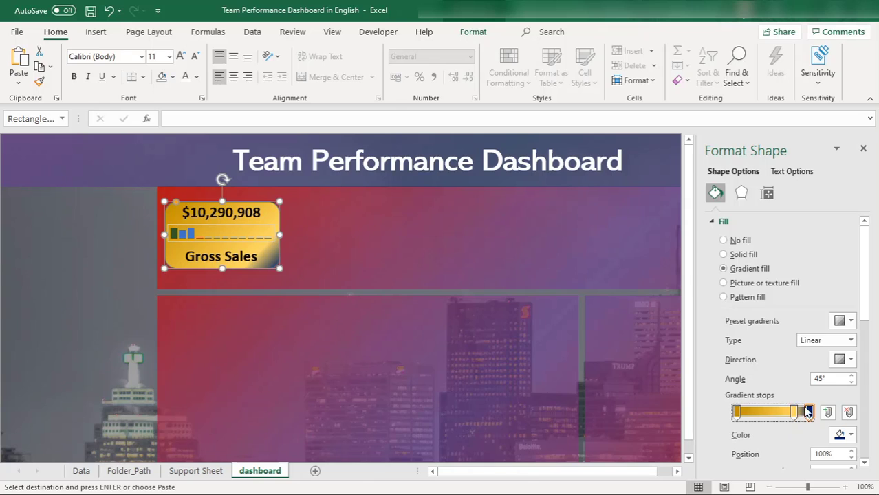
left_click(840, 435)
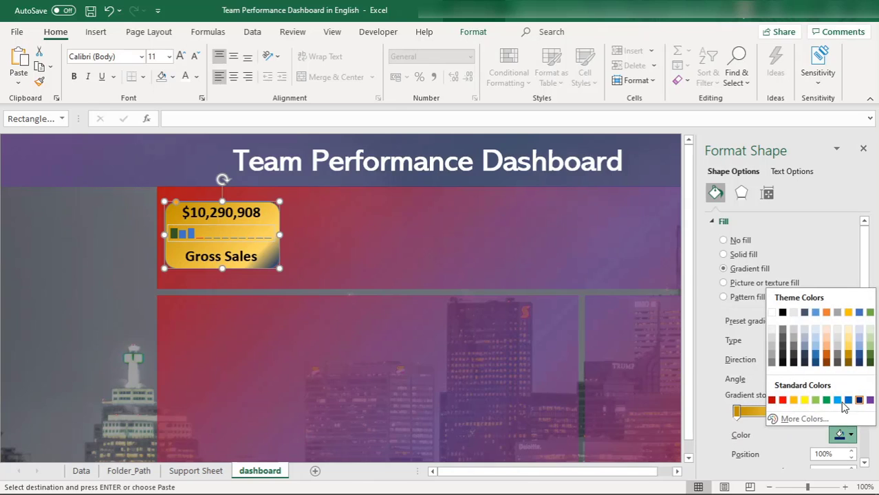
left_click(849, 312)
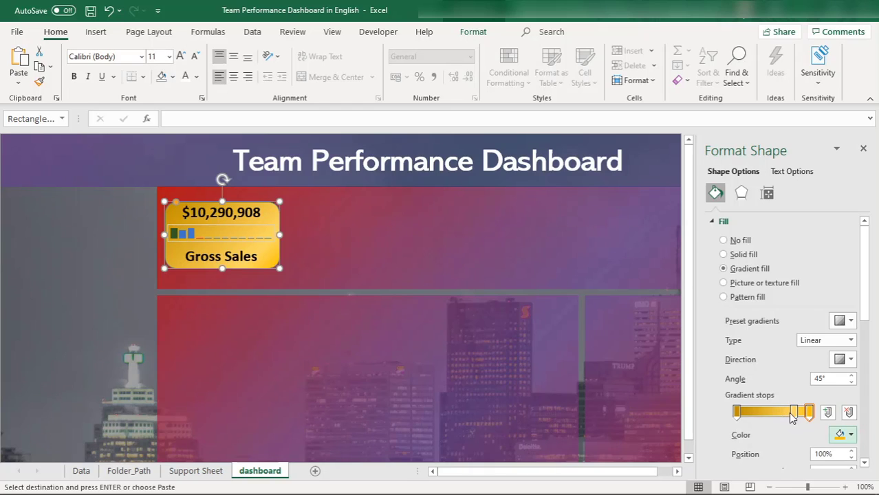
left_click_drag(794, 412, 775, 417)
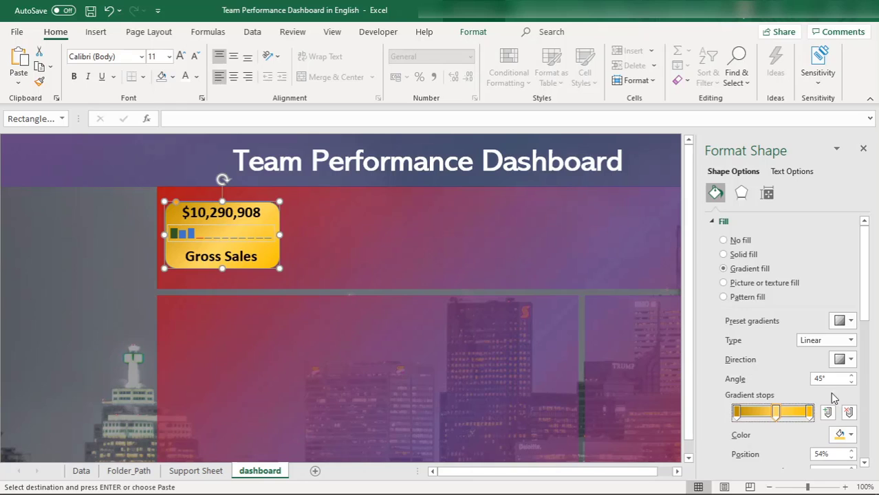
Step: Set the transparency of the card's gradient stops to 46% for the first, 45% for the middle and 44% for the last
left_click_drag(864, 291, 867, 334)
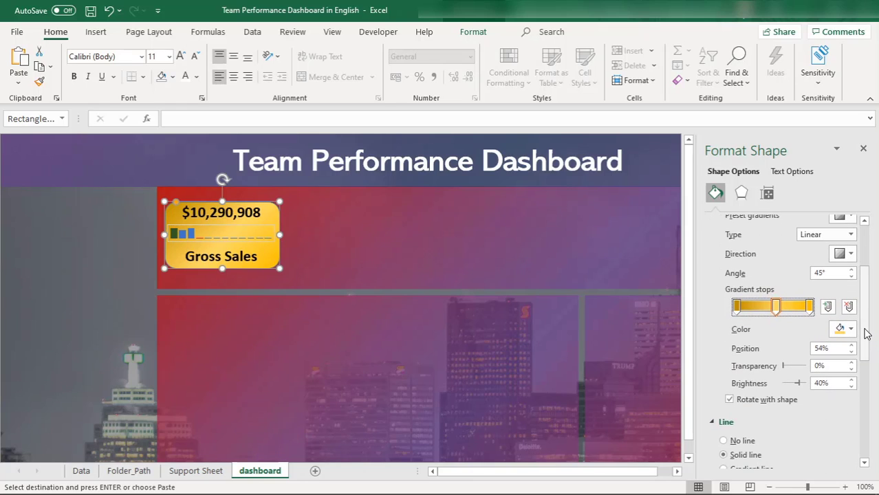
left_click(795, 370)
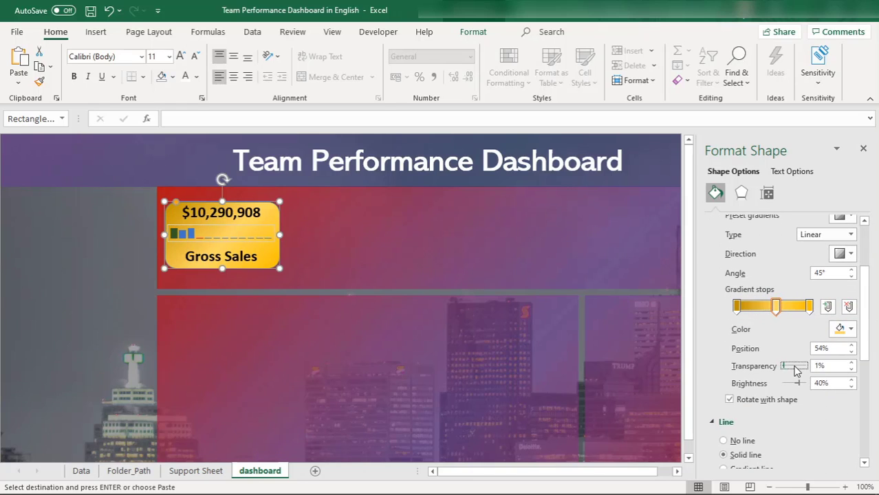
left_click_drag(784, 370, 796, 369)
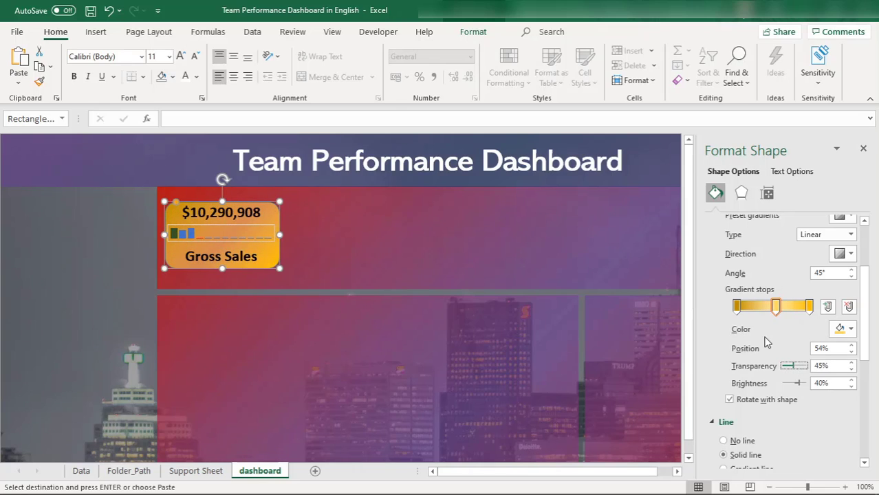
left_click(737, 306)
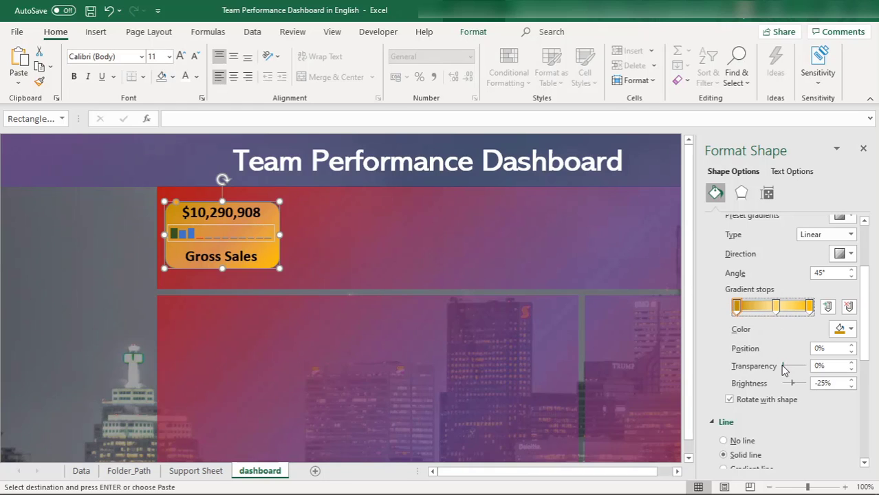
left_click_drag(783, 368, 794, 366)
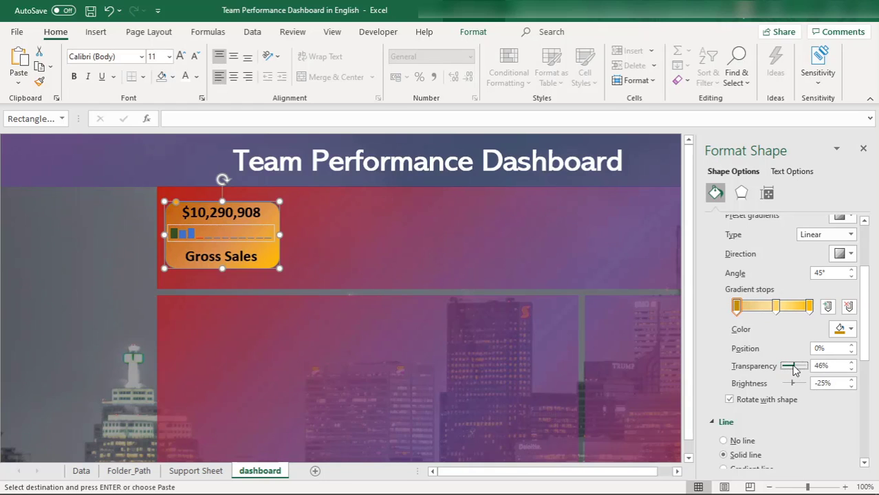
left_click(809, 306)
left_click_drag(785, 368, 794, 370)
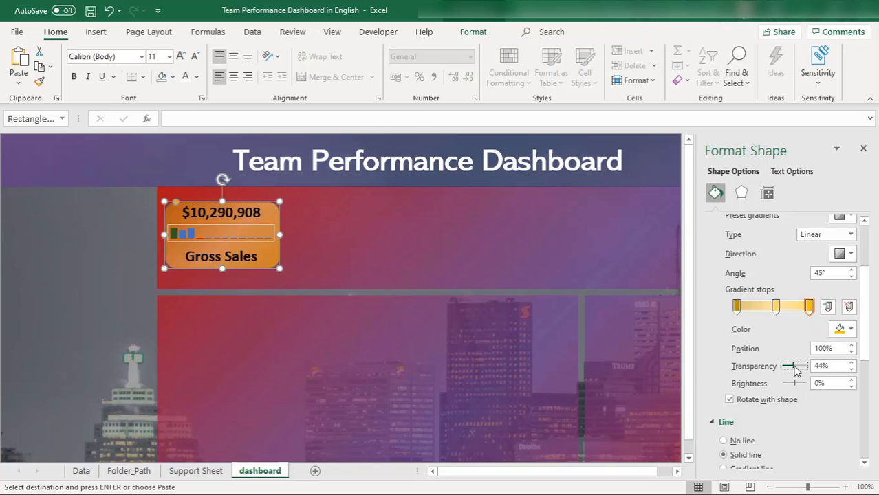
Step: Apply the Preset 3 shape effect to the rounded background rectangle of the Gross Sales card
left_click(373, 200)
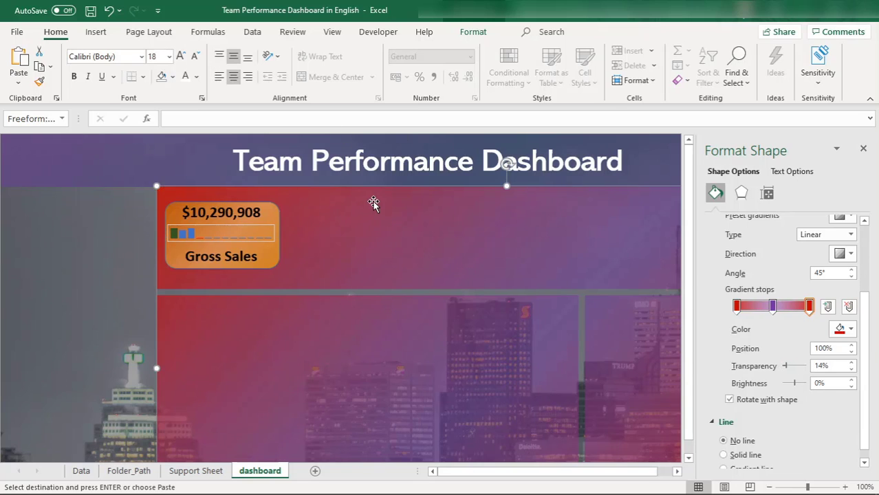
left_click(174, 210)
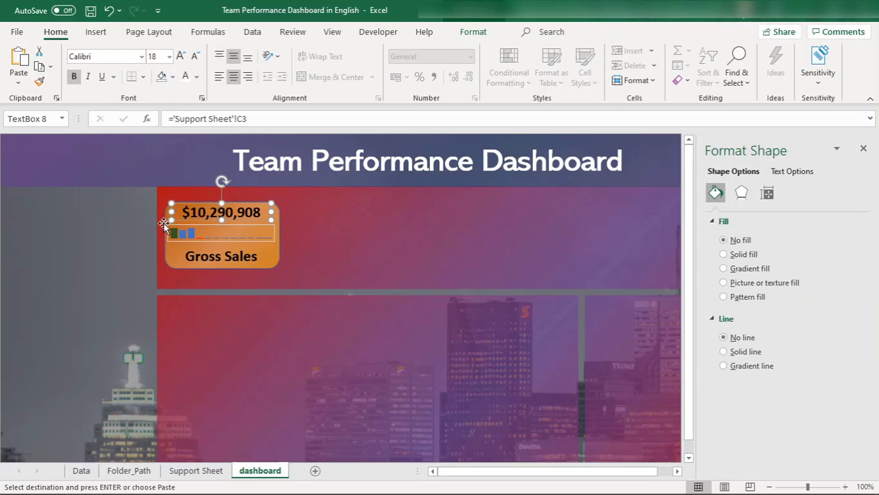
left_click(169, 266)
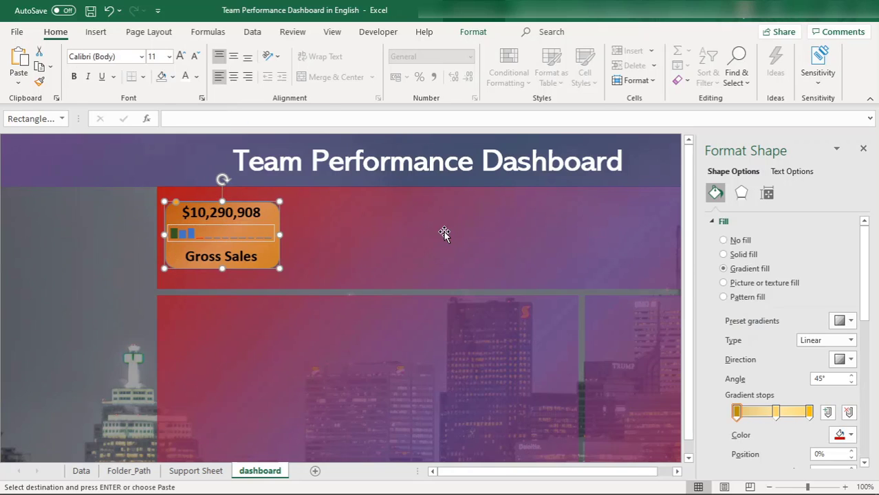
left_click(471, 31)
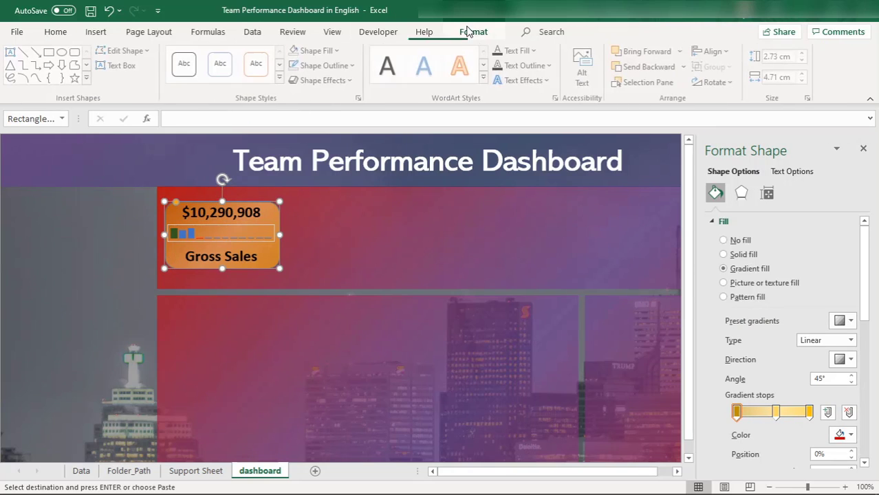
left_click(342, 81)
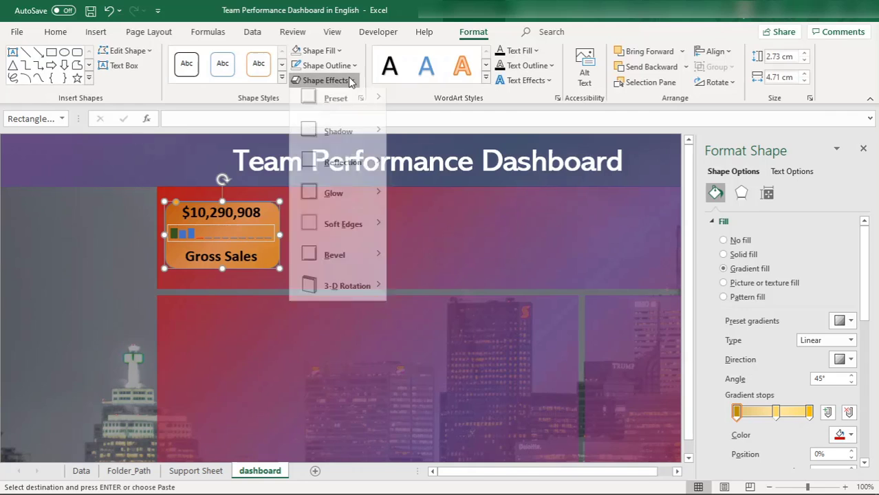
mouse_move(375, 110)
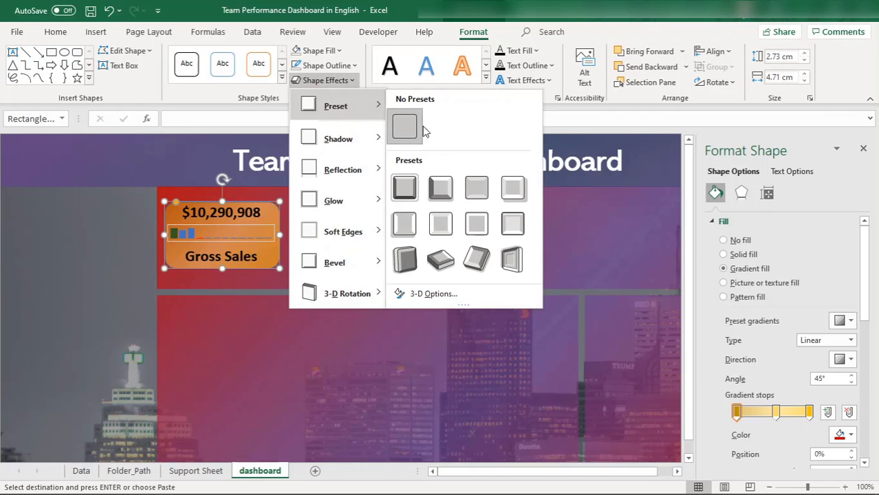
left_click(470, 189)
left_click(504, 165)
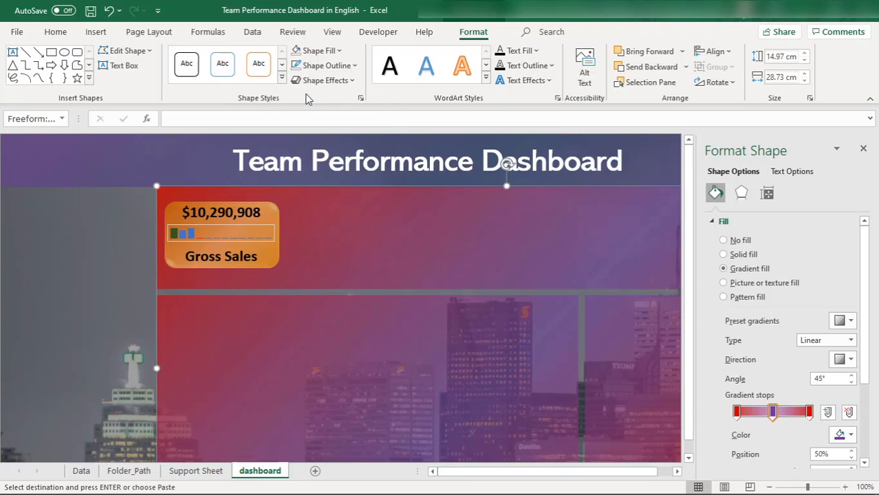
Step: Try an Angle bevel on the large dashboard panel behind the card
left_click(349, 81)
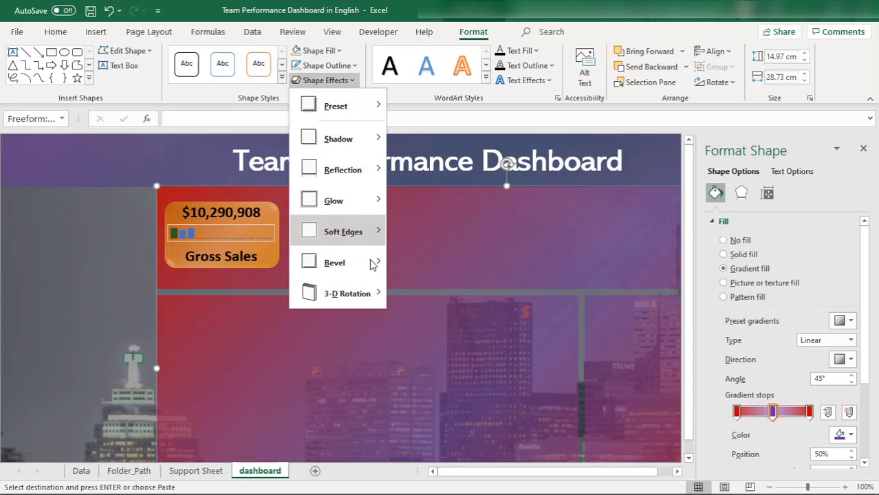
mouse_move(360, 264)
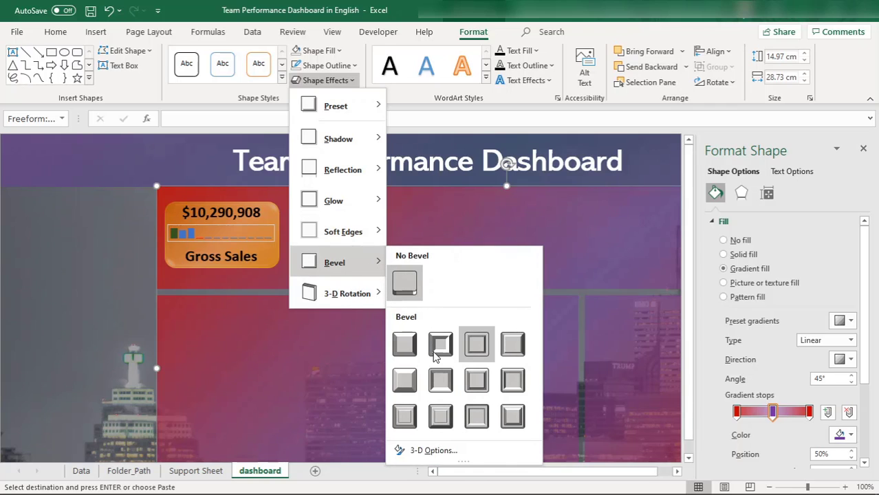
left_click(406, 380)
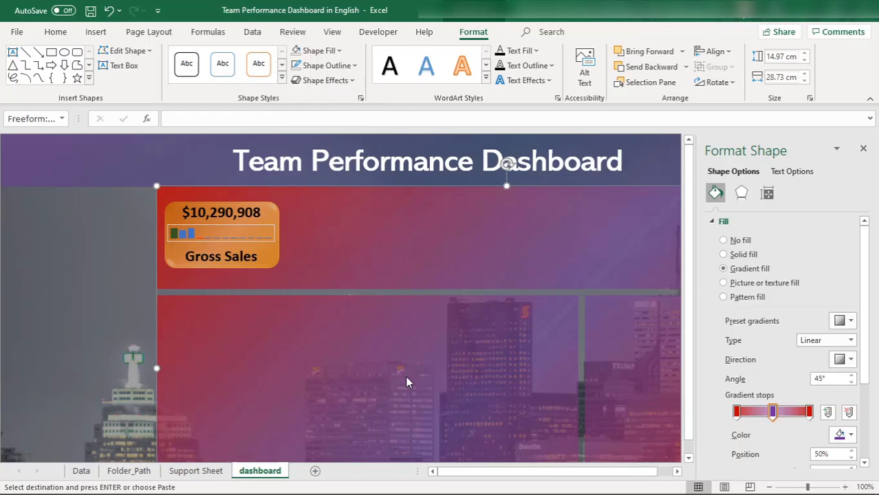
Step: Apply the Cool Slant bevel to the Gross Sales card's rounded rectangle
left_click(272, 220)
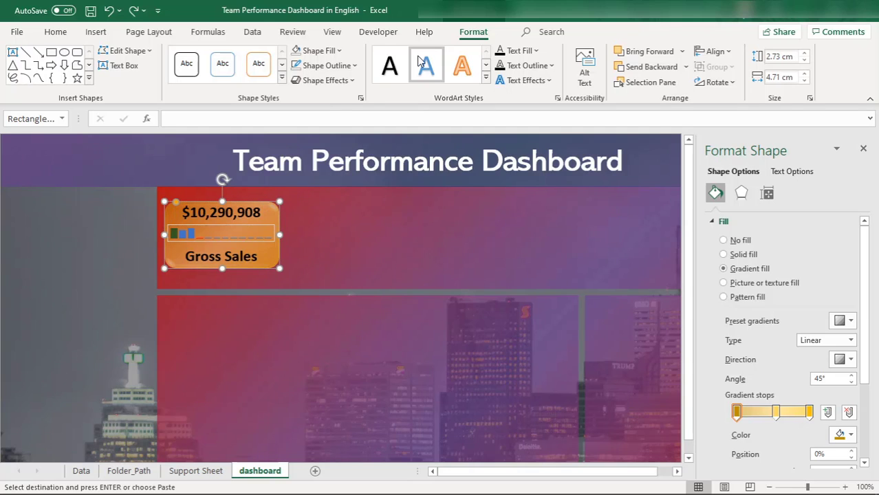
left_click(350, 81)
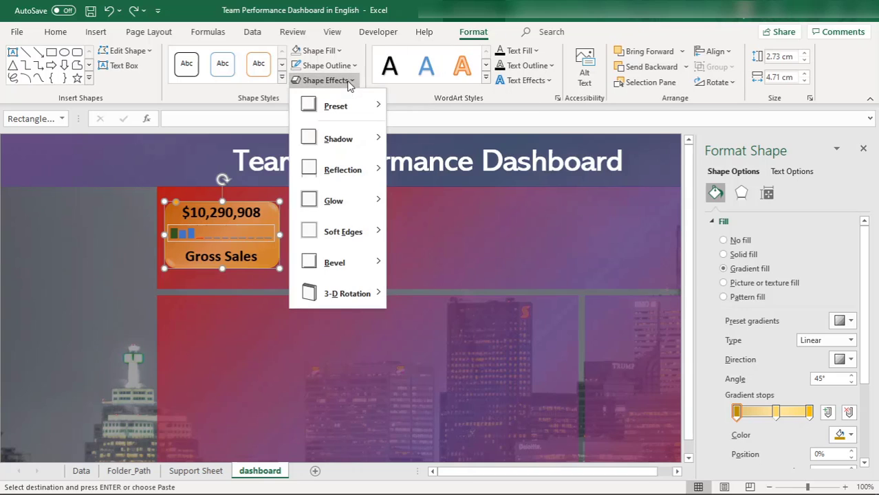
mouse_move(357, 262)
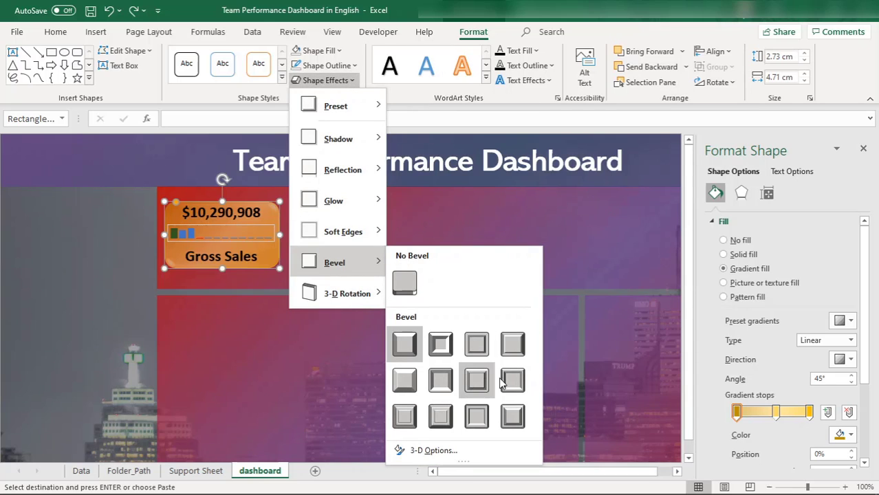
left_click(512, 342)
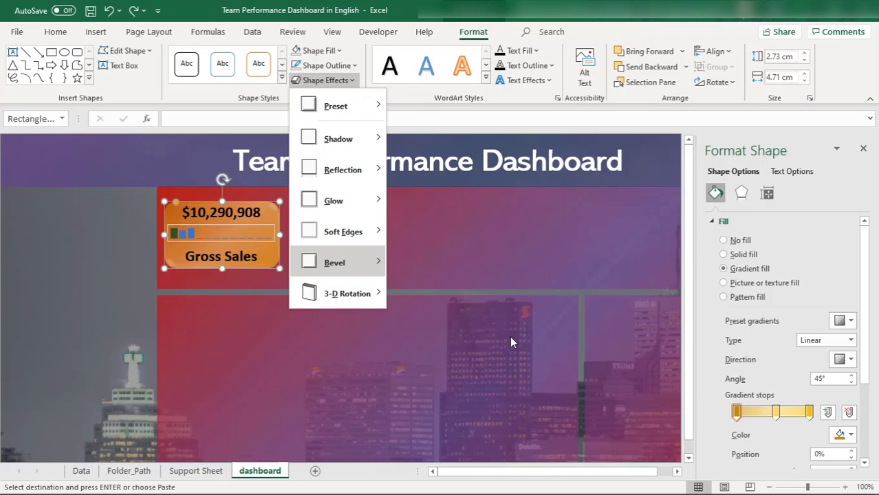
left_click(342, 217)
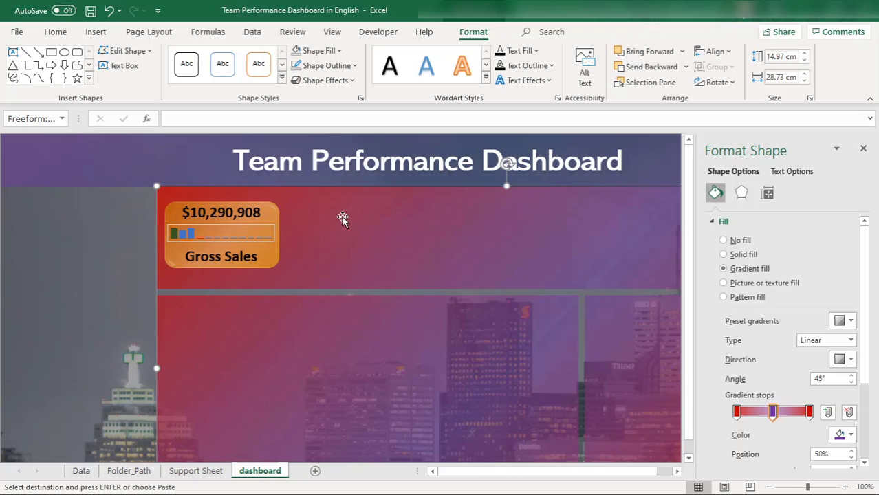
Step: Group the Gross Sales card's rectangle, value text box, mini chart picture and label into one object
left_click(211, 214)
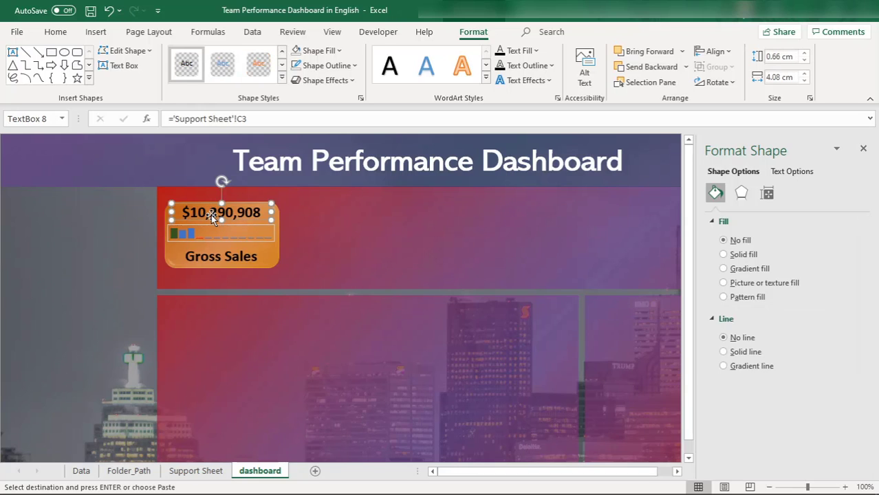
left_click(383, 234)
left_click(169, 209)
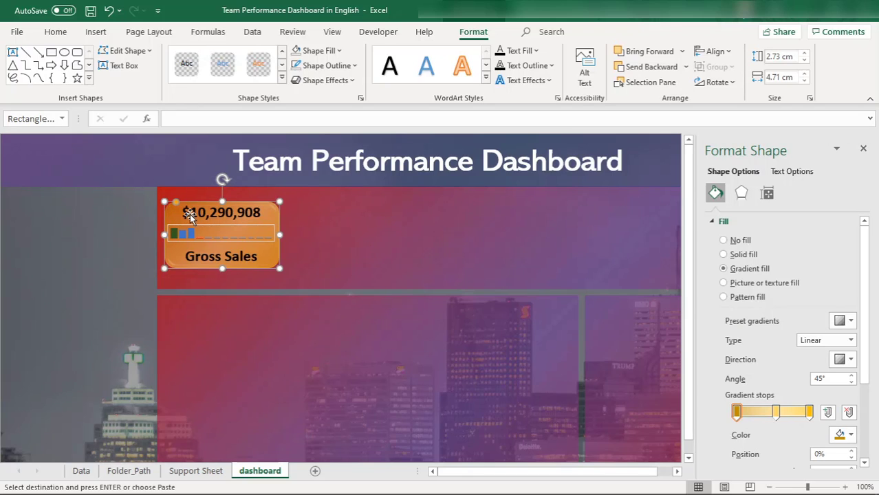
left_click(192, 218, "ctrl")
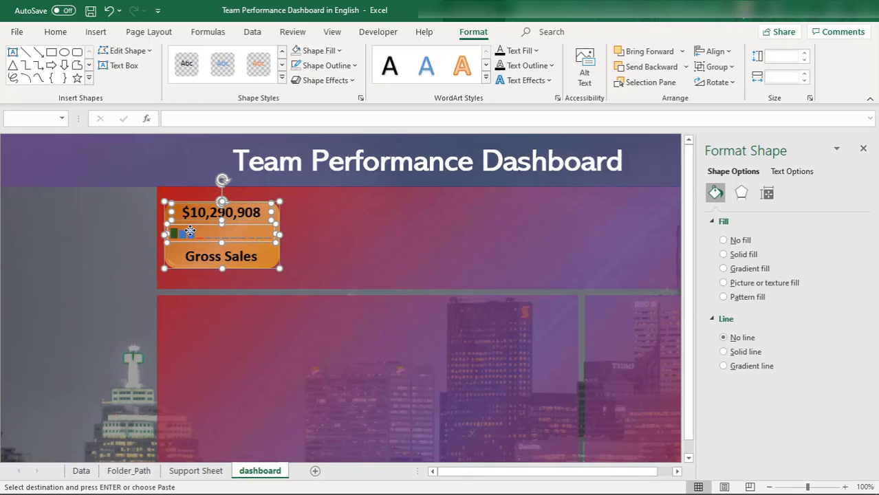
left_click(198, 257, "ctrl")
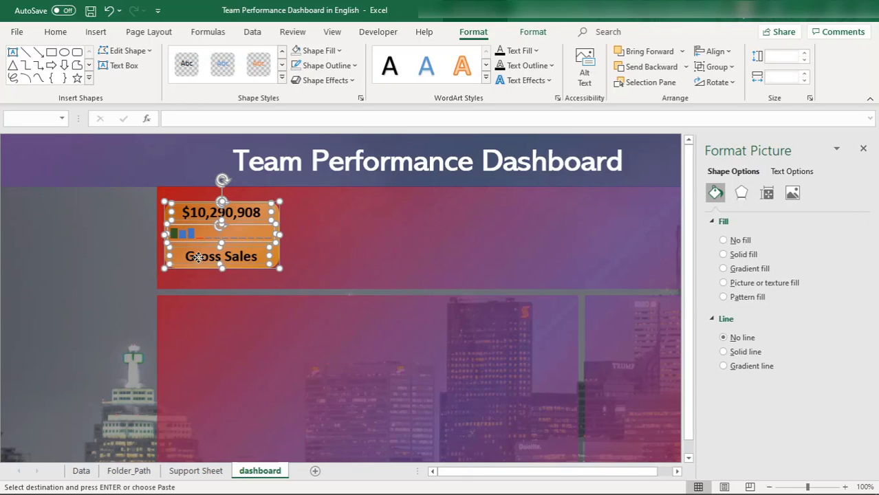
right_click(207, 223)
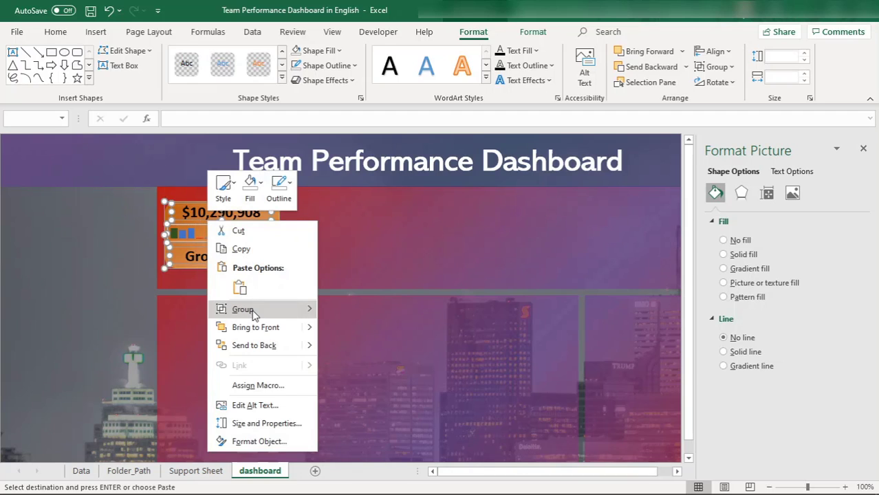
left_click(335, 311)
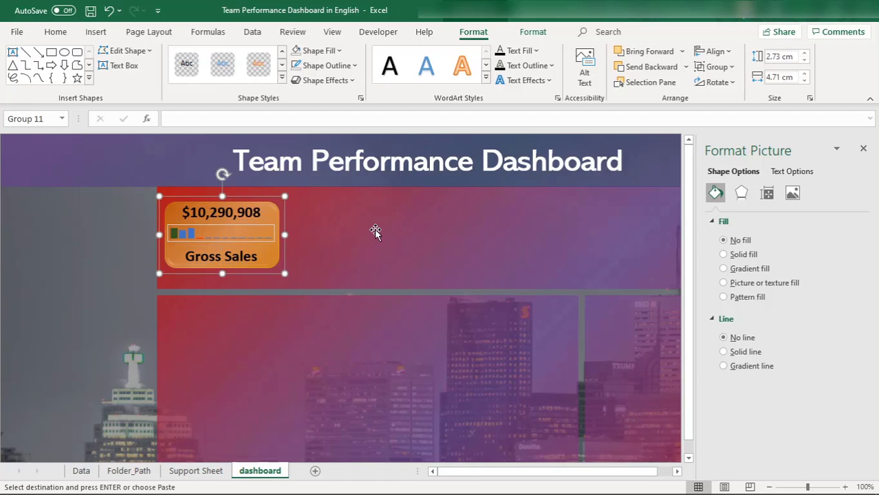
Step: Make four copies of the grouped Gross Sales card and line them up beside the original across the upper panel
key("ctrl+v")
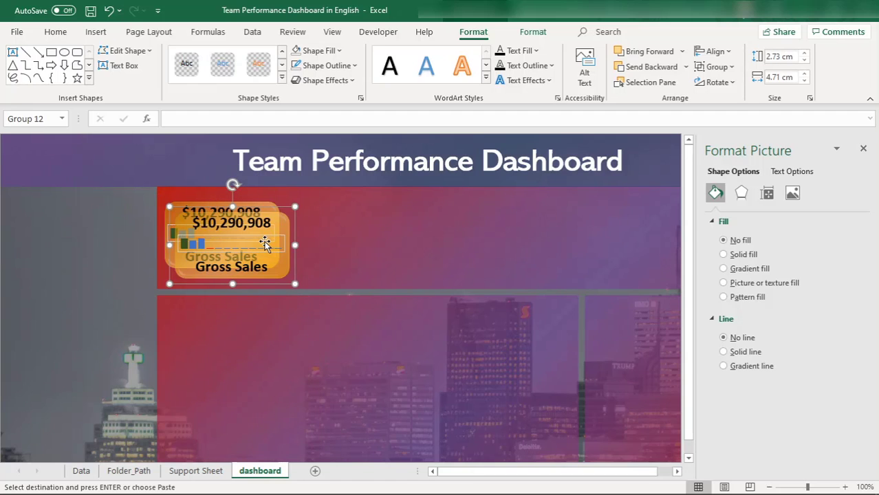
left_click_drag(264, 234, 382, 216)
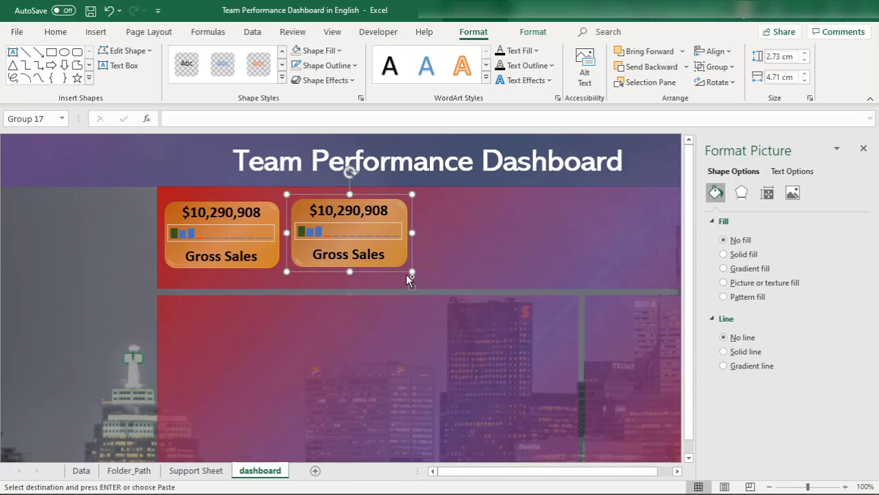
key("ctrl+d")
key("ctrl+d")
key("ctrl+d")
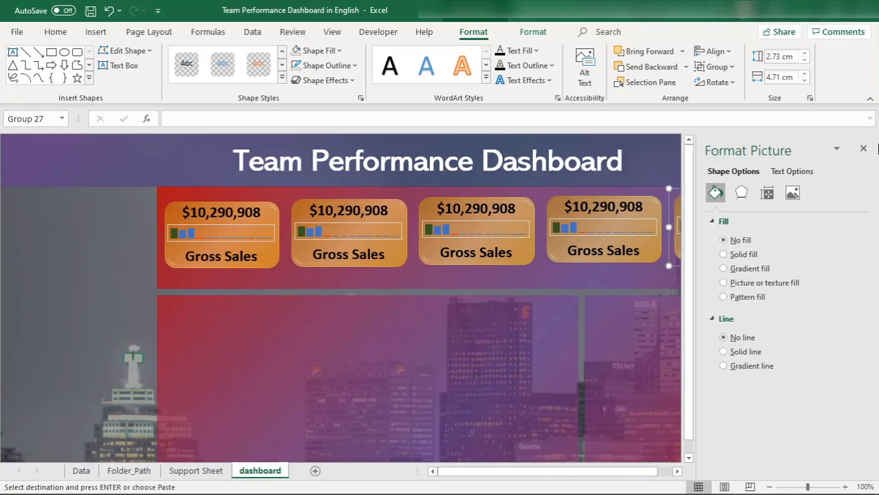
Step: Close the Format Picture pane and move the fifth card outward to widen the gap next to the fourth card
left_click(864, 149)
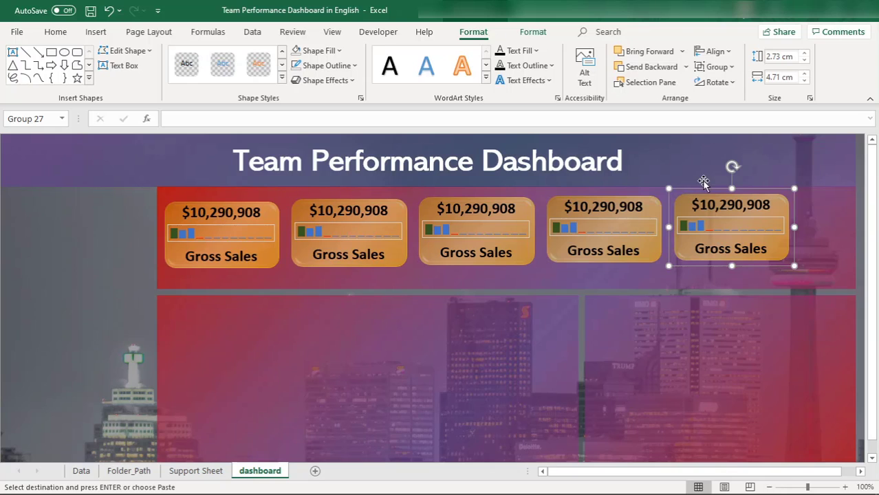
left_click_drag(679, 196, 702, 192)
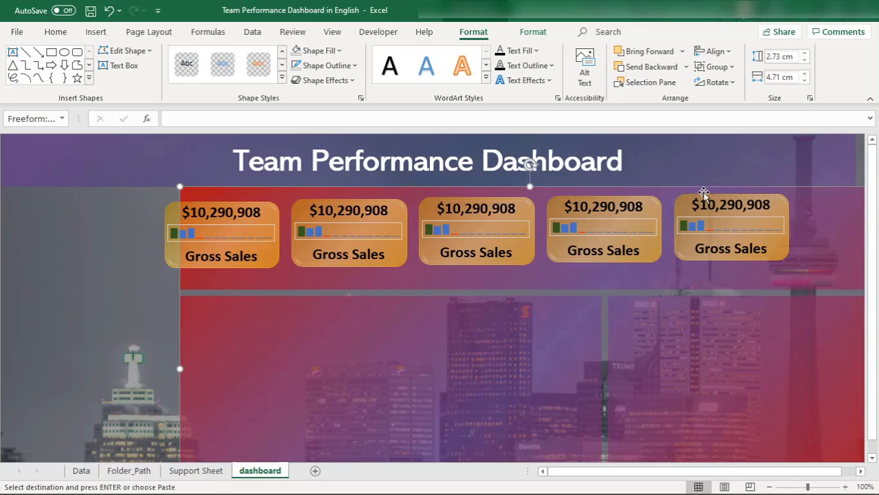
key("ctrl+z")
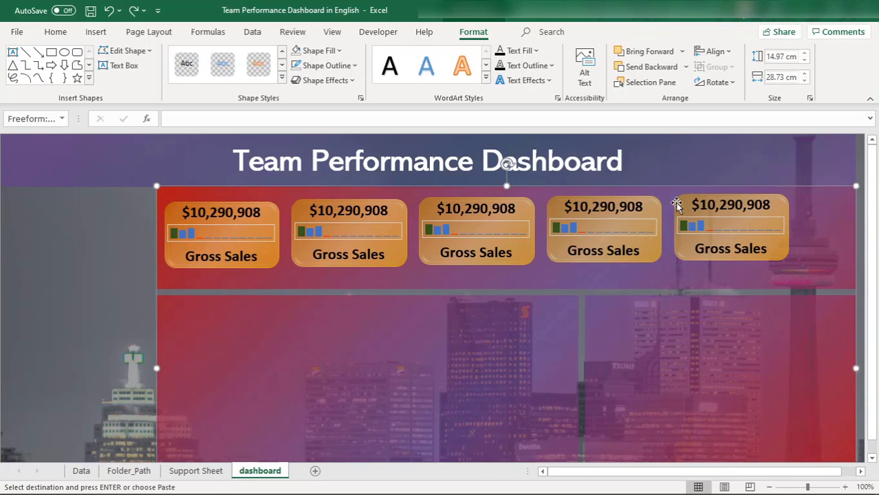
left_click(682, 205)
left_click_drag(682, 205, 724, 205)
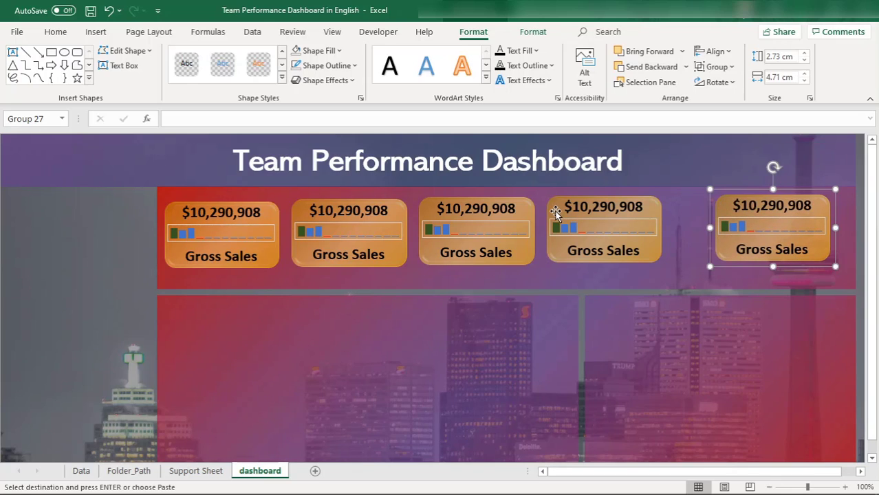
Step: Reposition the cards in the upper panel so that they spread out and sit at roughly the same height
left_click_drag(555, 211, 582, 220)
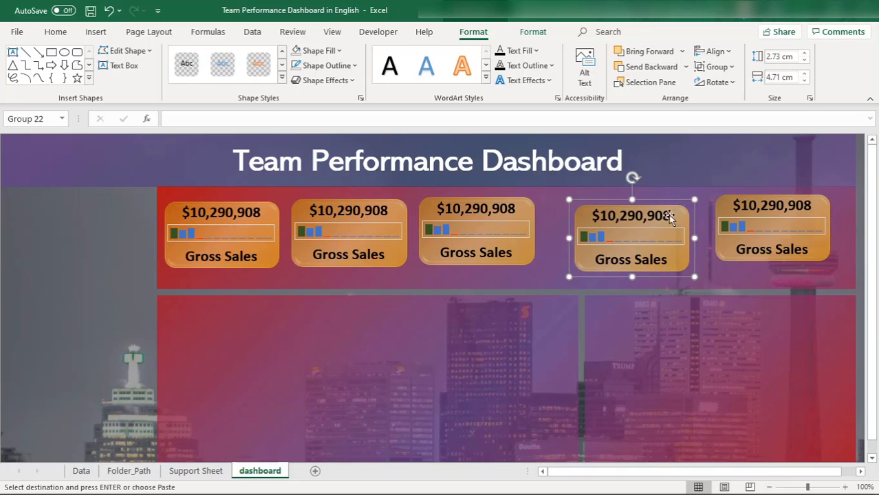
left_click_drag(736, 203, 734, 211)
left_click_drag(435, 211, 448, 219)
left_click_drag(301, 210, 303, 212)
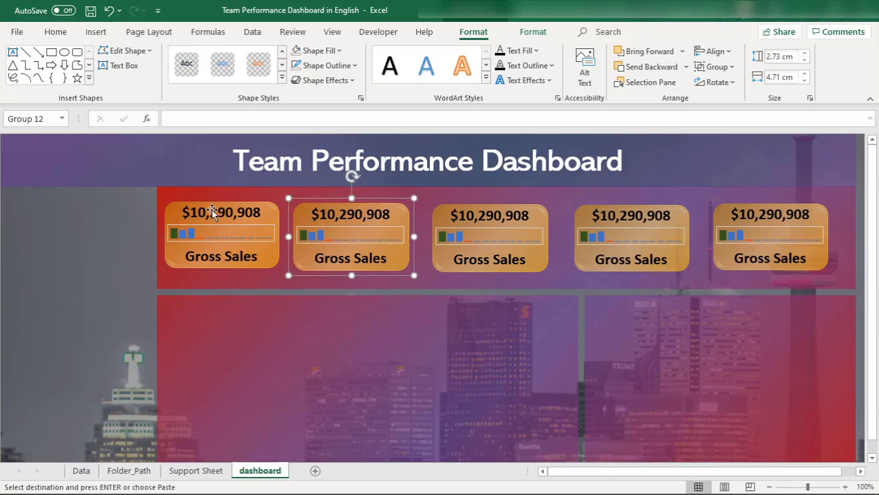
left_click(177, 213)
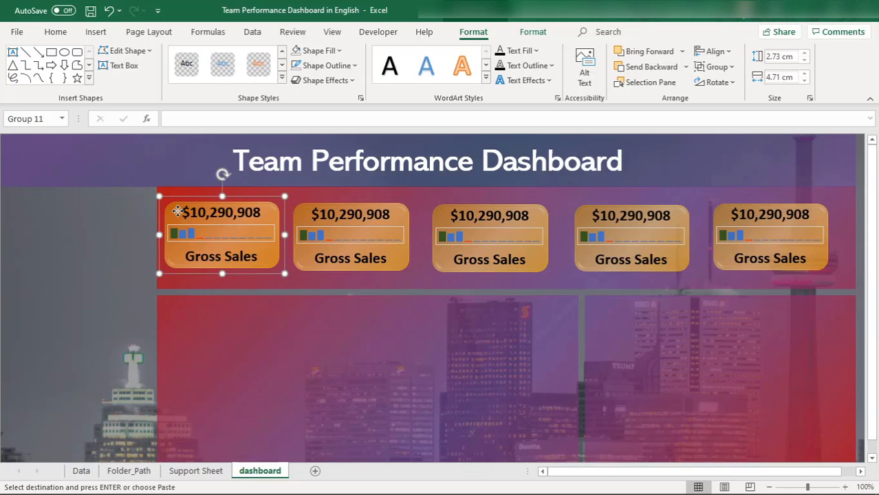
left_click_drag(178, 211, 178, 215)
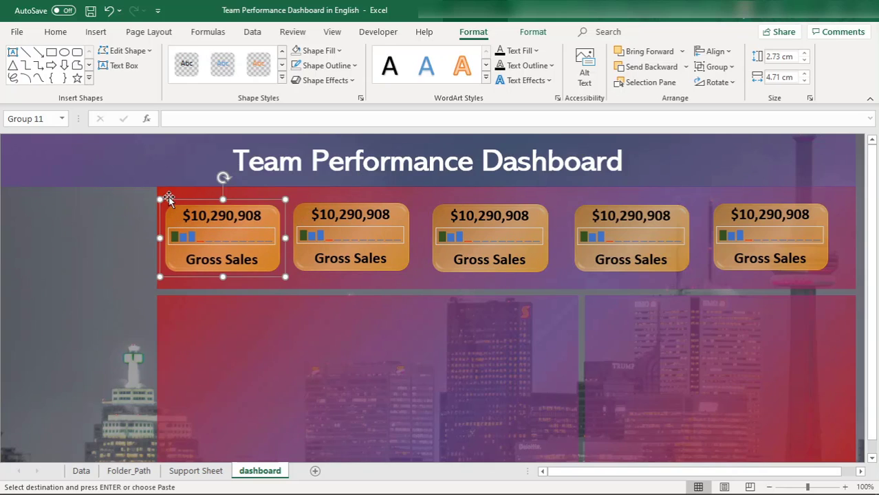
left_click(169, 199)
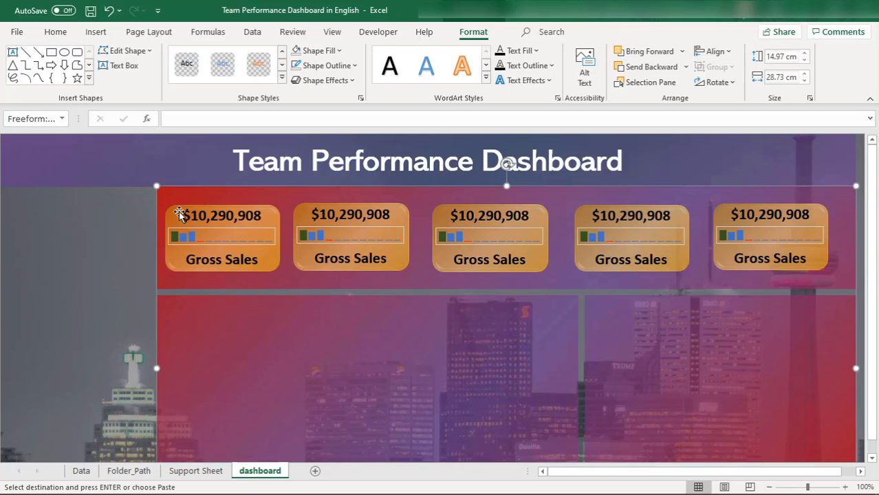
left_click(177, 213)
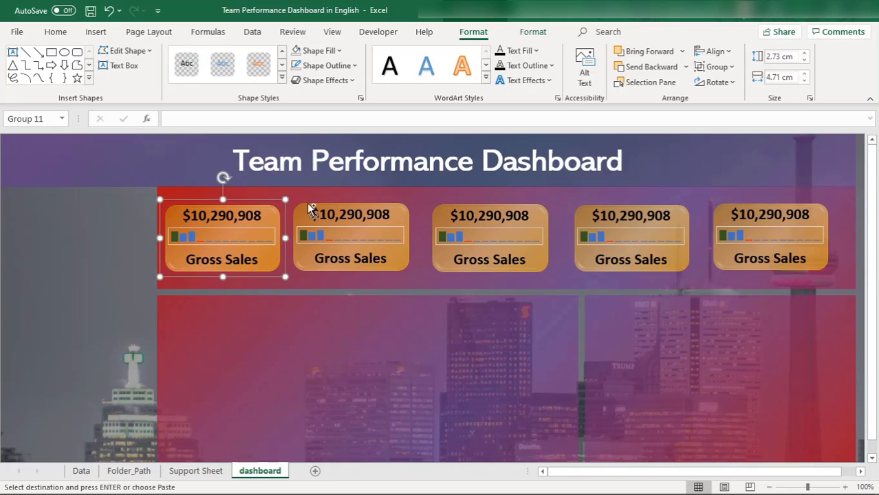
left_click(292, 187, "shift")
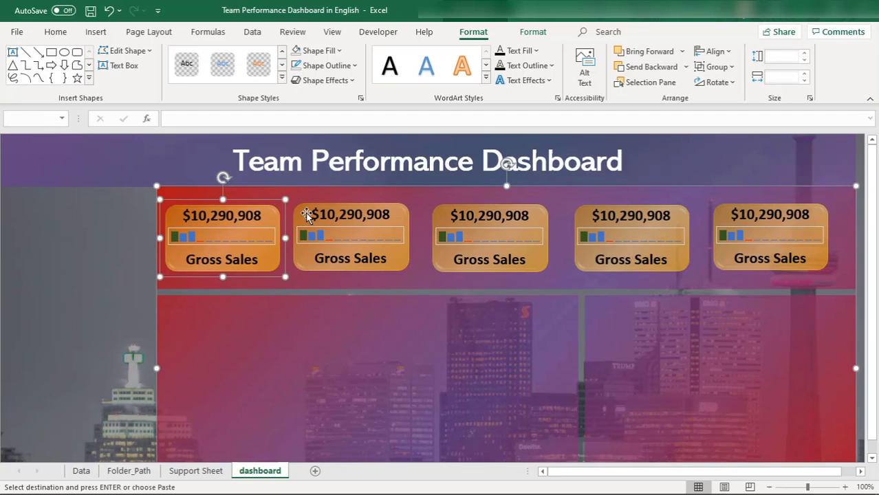
left_click(107, 212)
left_click(198, 206)
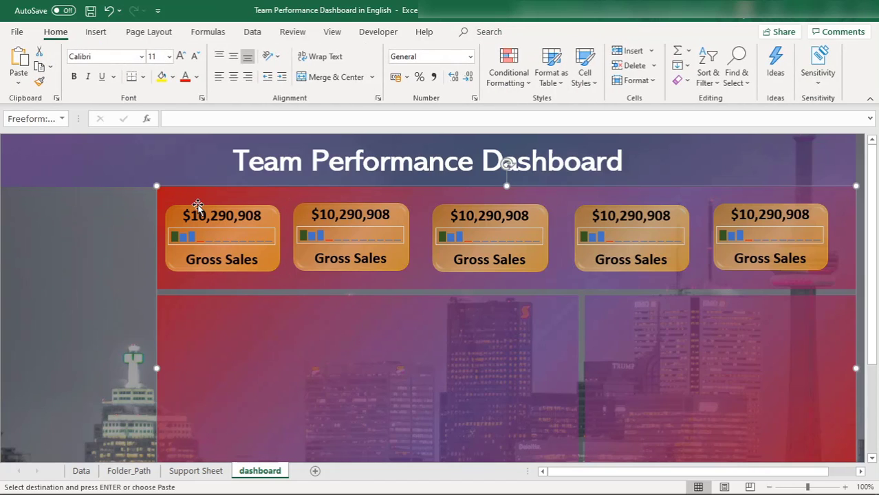
Step: Select all five grouped Gross Sales cards in the upper panel together
left_click(200, 208)
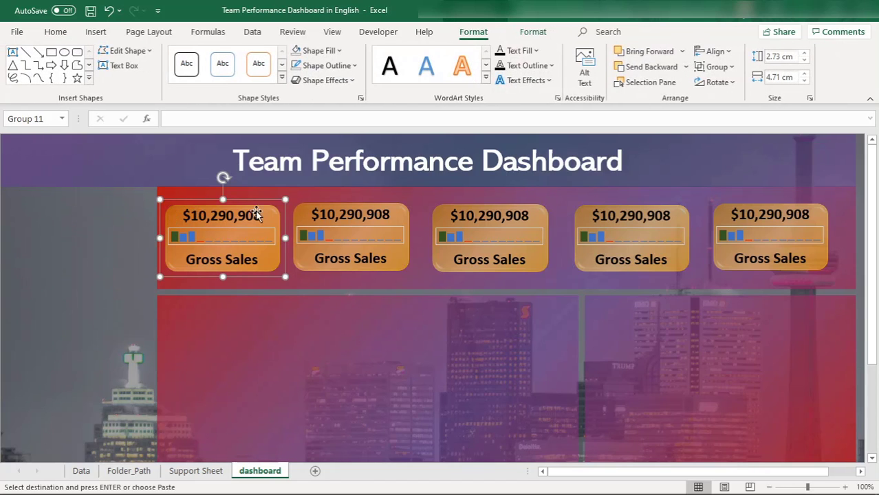
left_click(300, 216, "ctrl")
left_click(442, 210, "ctrl")
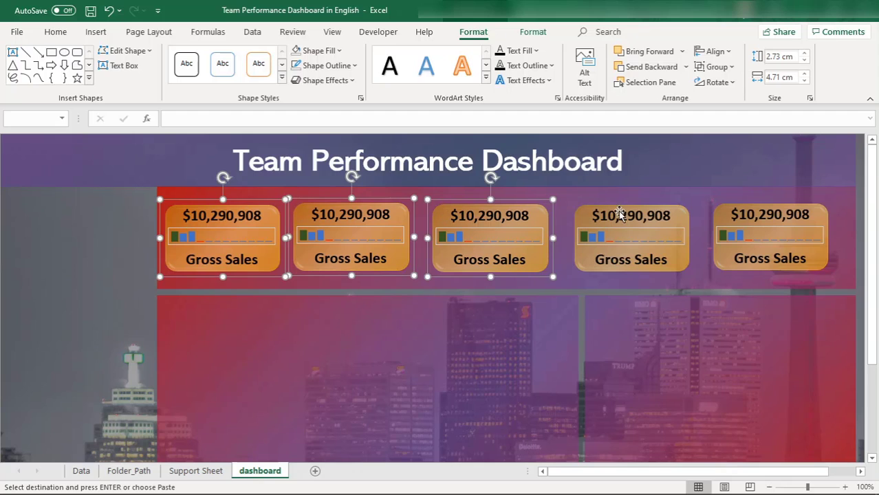
left_click(583, 224, "ctrl")
left_click(717, 218, "ctrl")
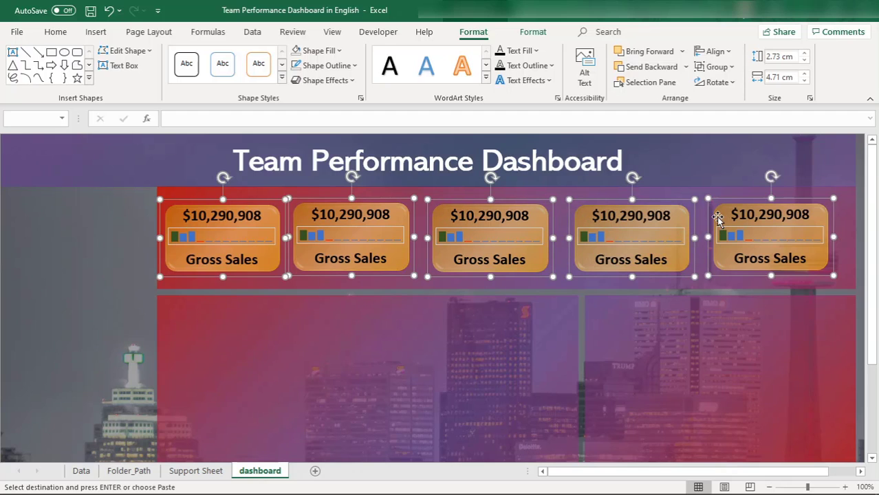
Step: Try the Align Center and Align Middle options on the five selected cards and undo the alignment
left_click(710, 52)
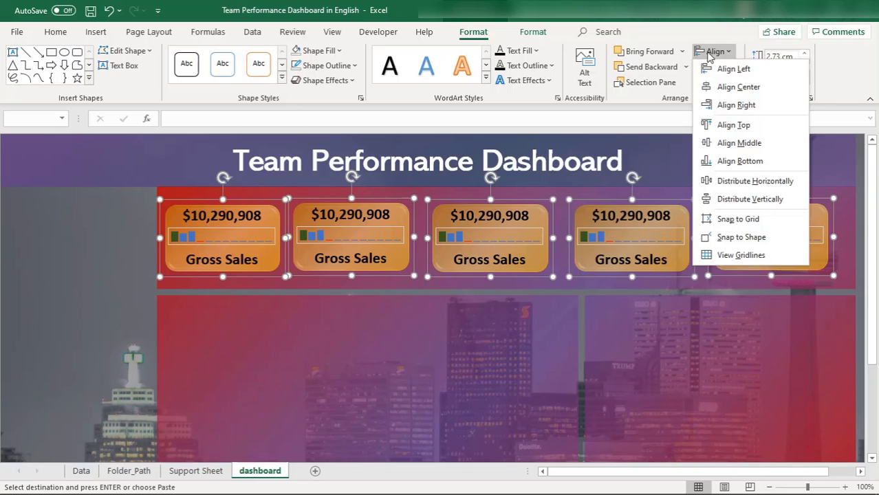
left_click(727, 87)
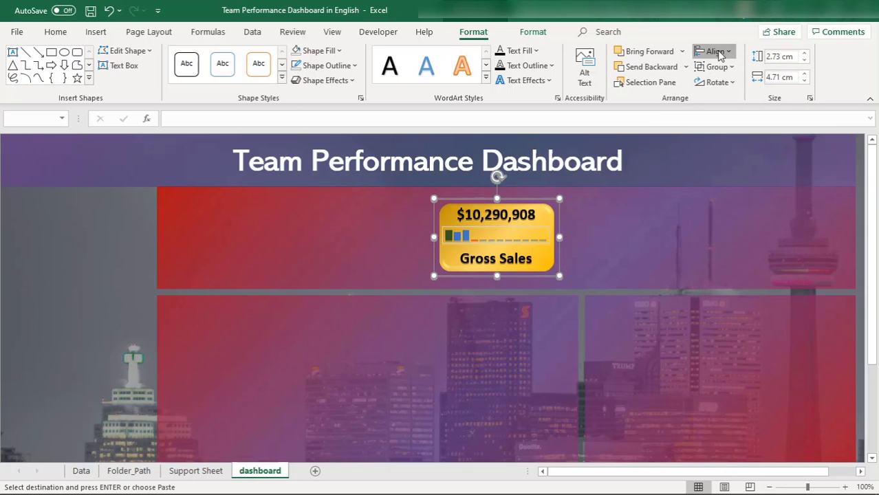
left_click(713, 51)
left_click(733, 143)
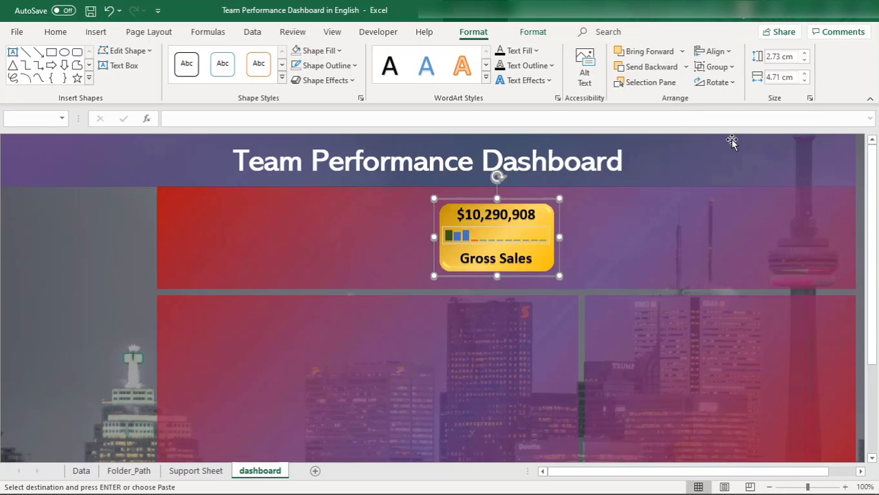
left_click(715, 52)
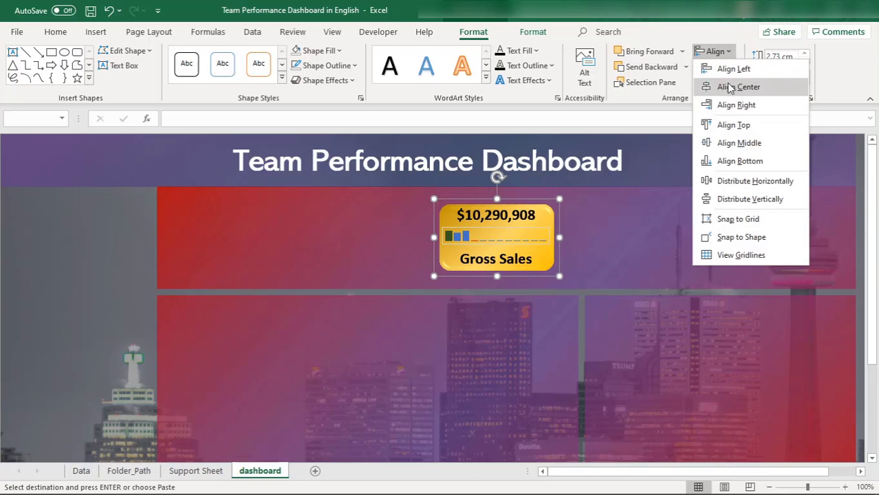
left_click(733, 90)
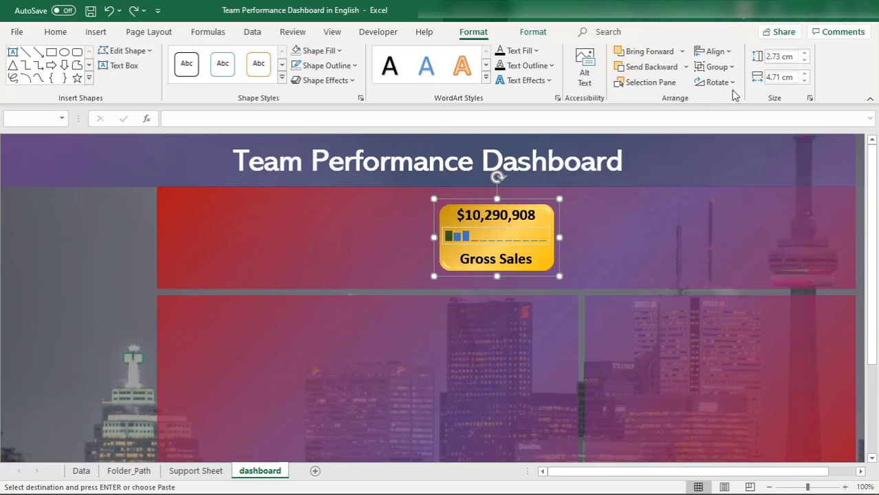
key("ctrl+z")
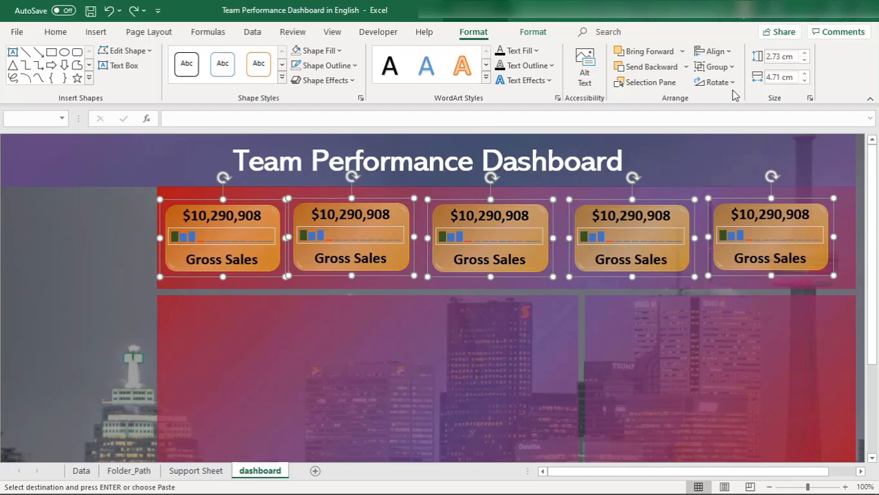
Step: Align the five selected cards to a common middle line with Align Middle and deselect them
left_click(715, 51)
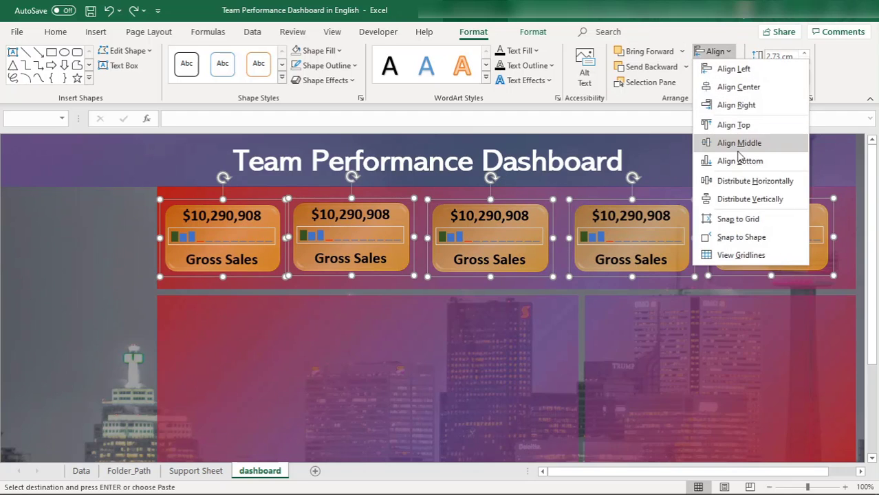
left_click(742, 143)
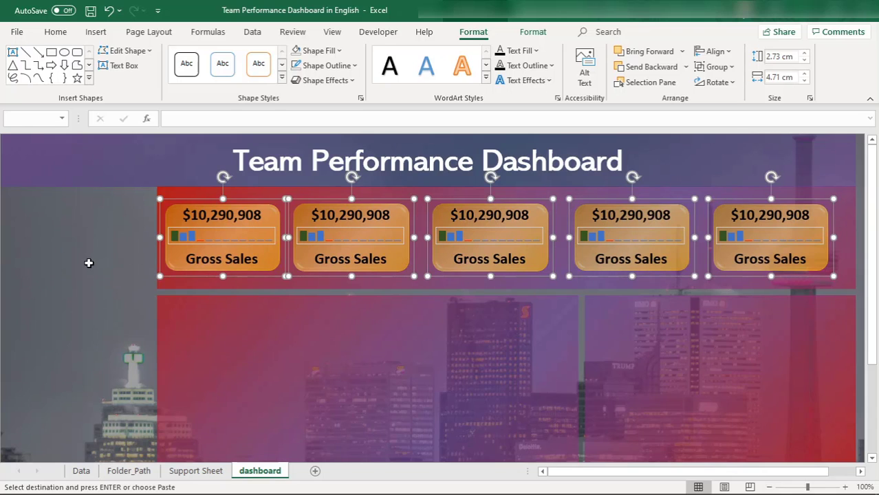
left_click(89, 263)
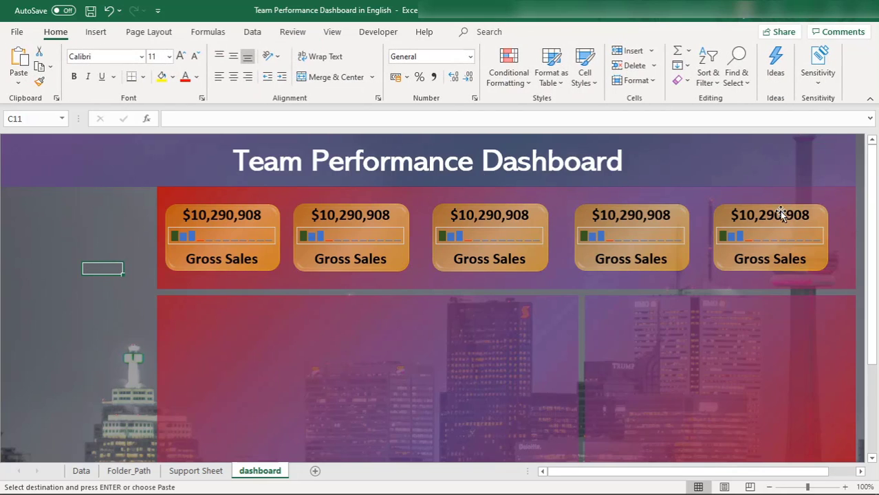
Step: Shift the fifth, fourth, third and second cards slightly outward, away from the first card, to spread the row across the upper panel
left_click(741, 216)
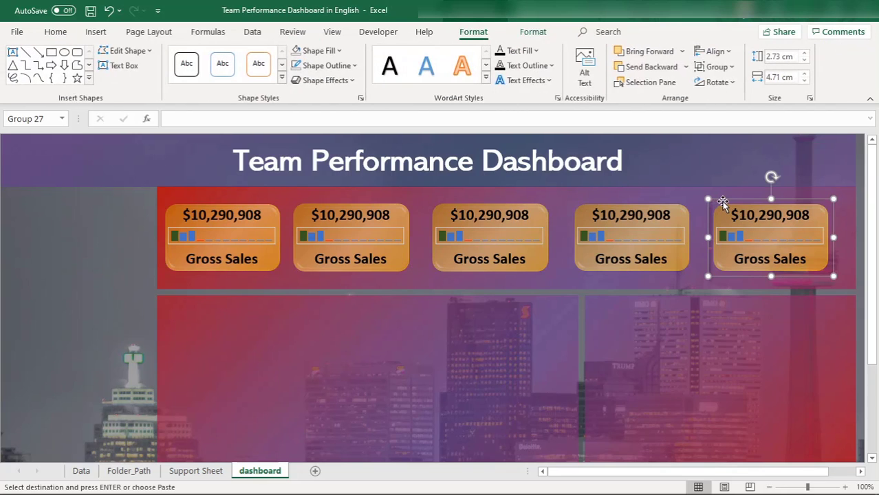
left_click(725, 201)
key("ctrl+z")
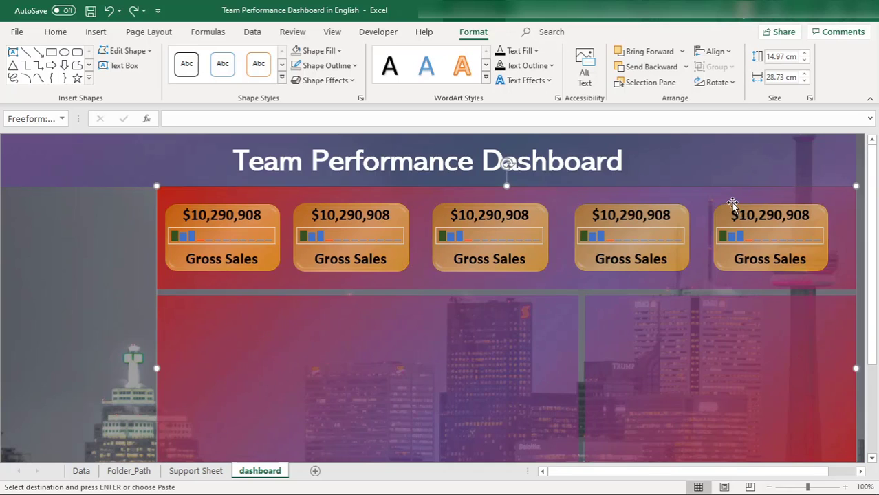
left_click(732, 205)
mouse_move(731, 206)
left_mouse_down()
mouse_move(744, 206)
mouse_move(736, 206)
left_mouse_up()
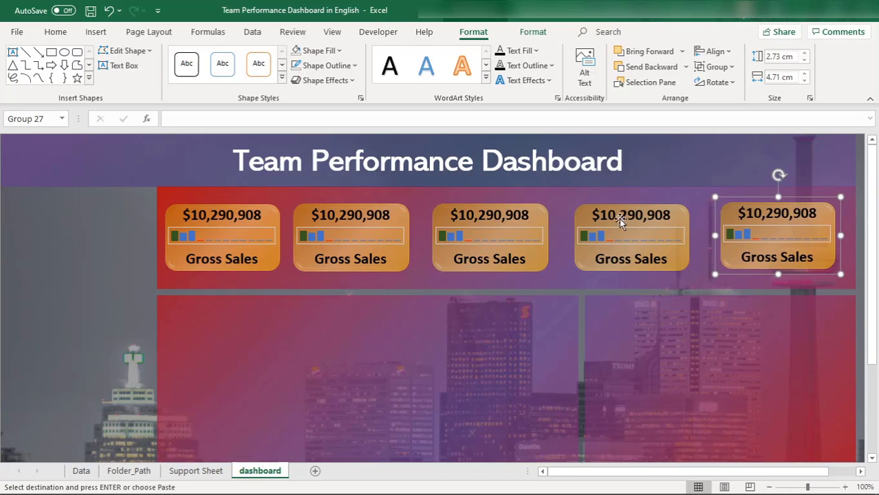
left_click(583, 213)
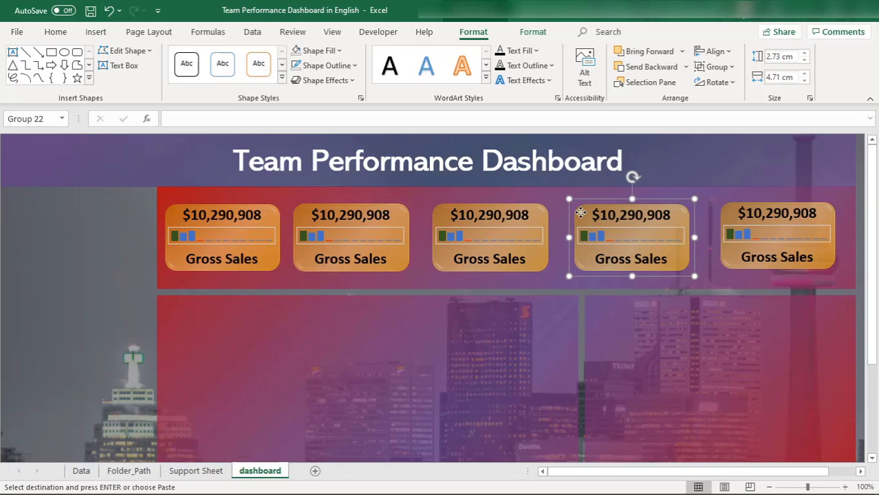
left_click_drag(582, 213, 589, 215)
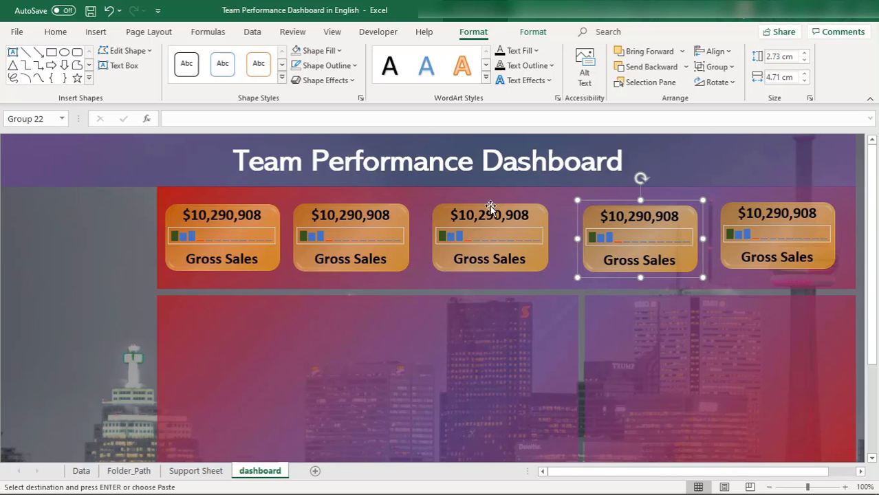
left_click(445, 215)
left_click_drag(446, 215, 449, 214)
left_click(297, 215)
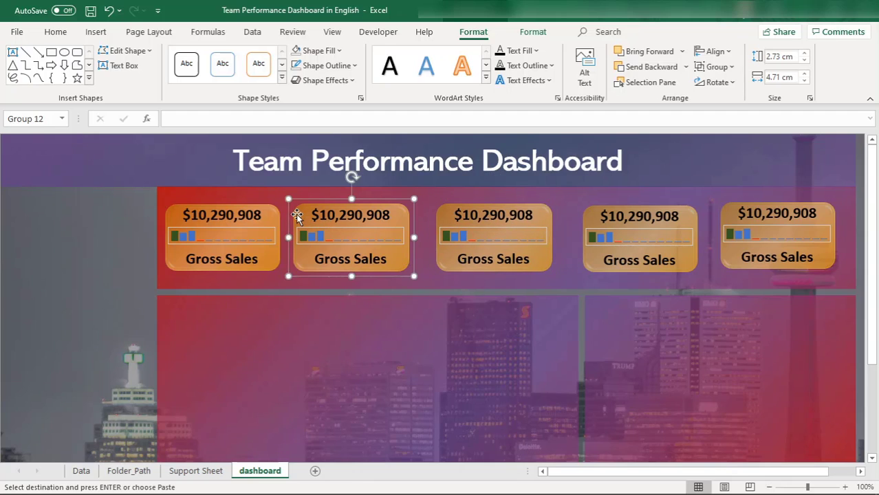
left_click_drag(297, 215, 304, 215)
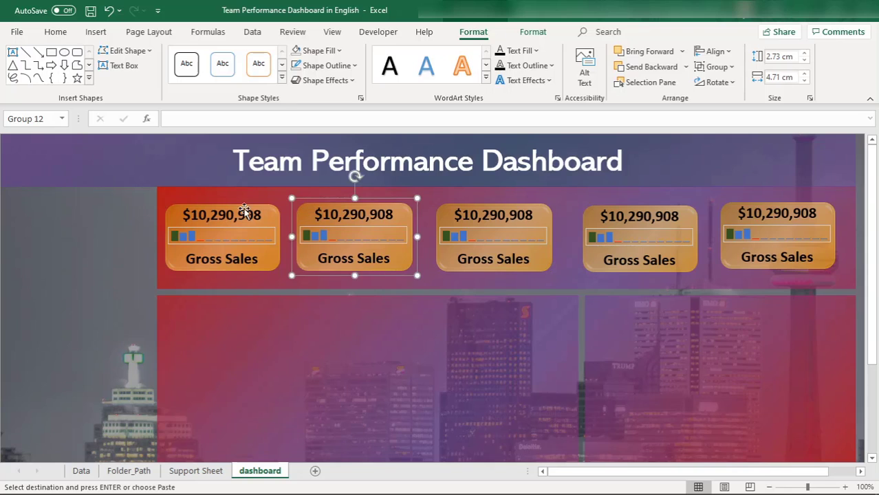
Step: Select all five cards and space them evenly across the row with Distribute Horizontally
left_click(184, 216)
left_click(307, 216, "ctrl")
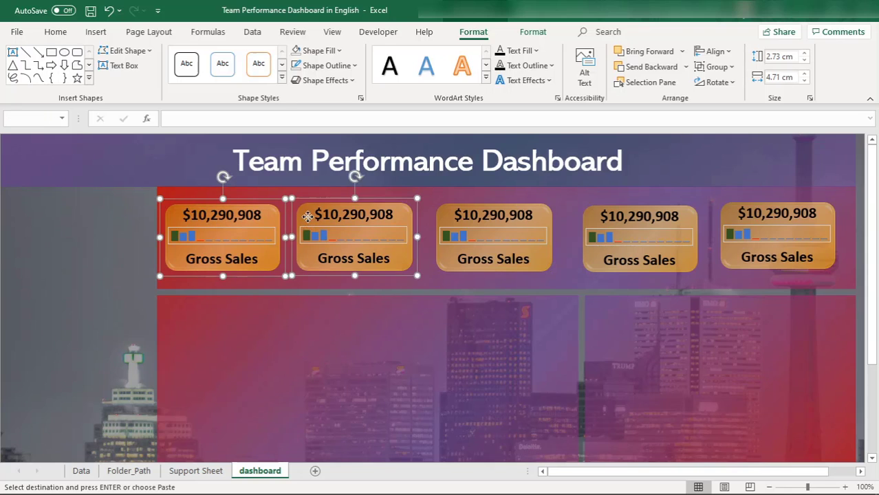
left_click(457, 220, "ctrl")
left_click(648, 222, "ctrl")
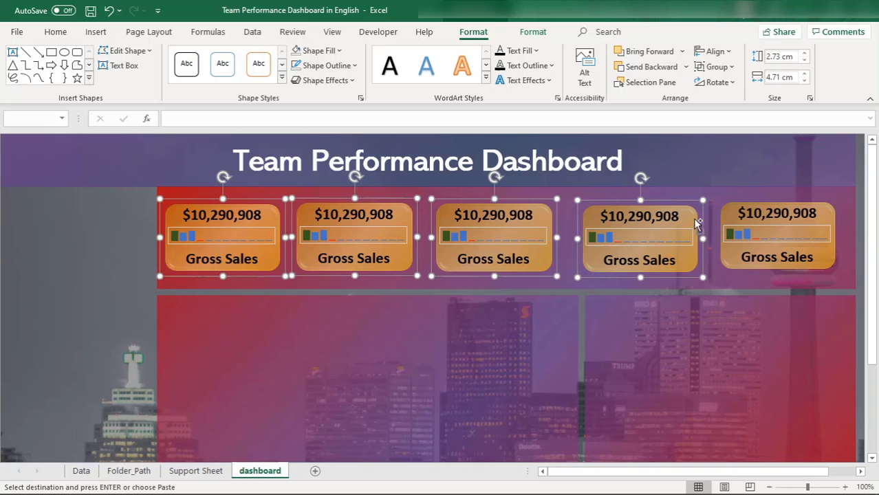
left_click(761, 222, "ctrl")
left_click(715, 50)
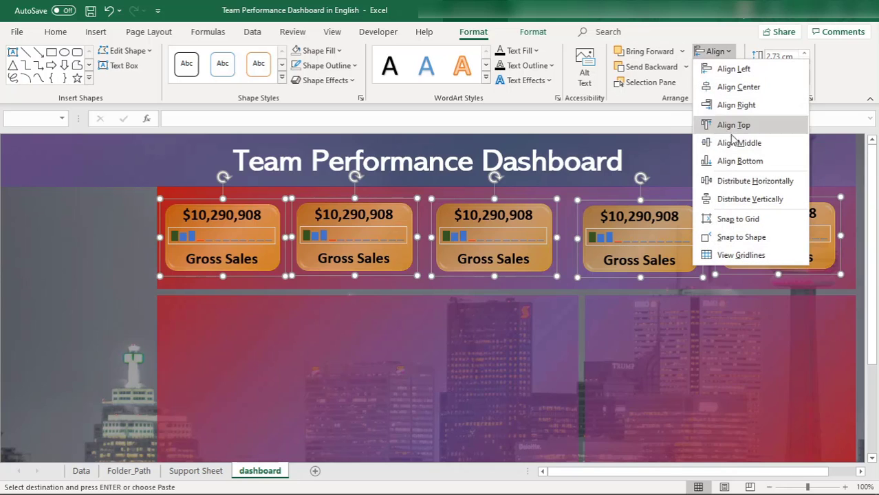
left_click(731, 182)
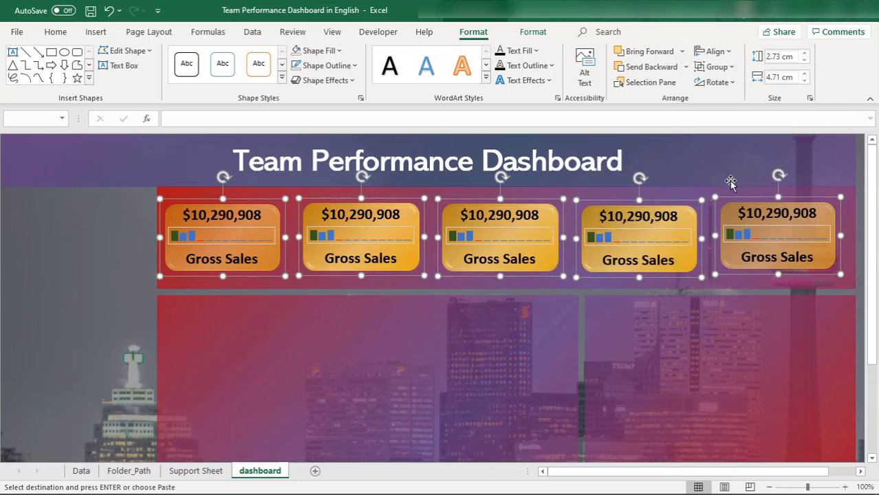
Step: Apply Distribute Vertically to the five selected cards and deselect them
left_click(716, 66)
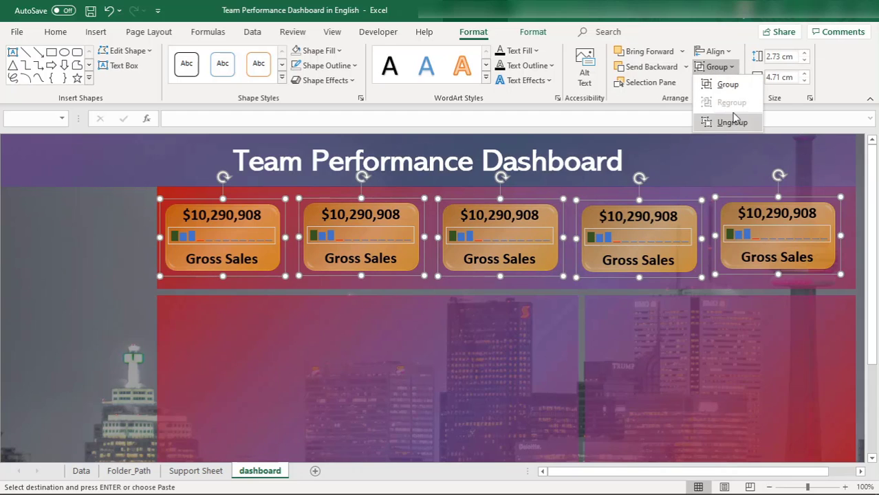
left_click(727, 53)
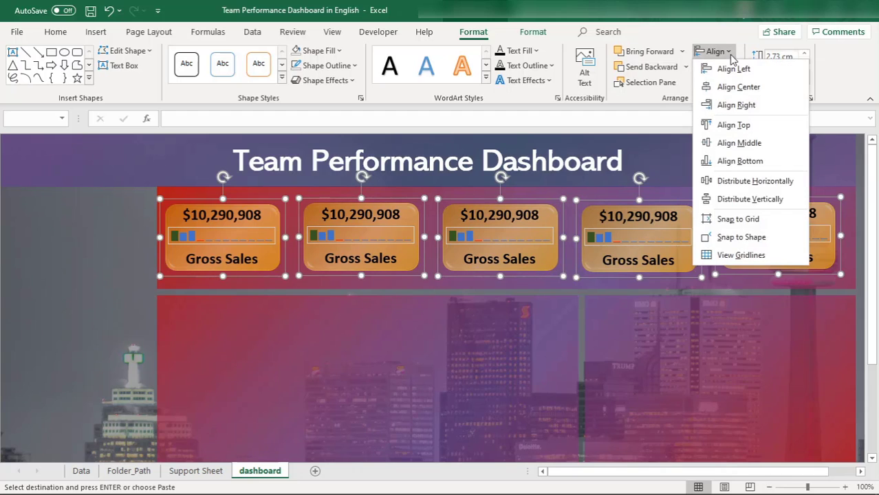
left_click(751, 199)
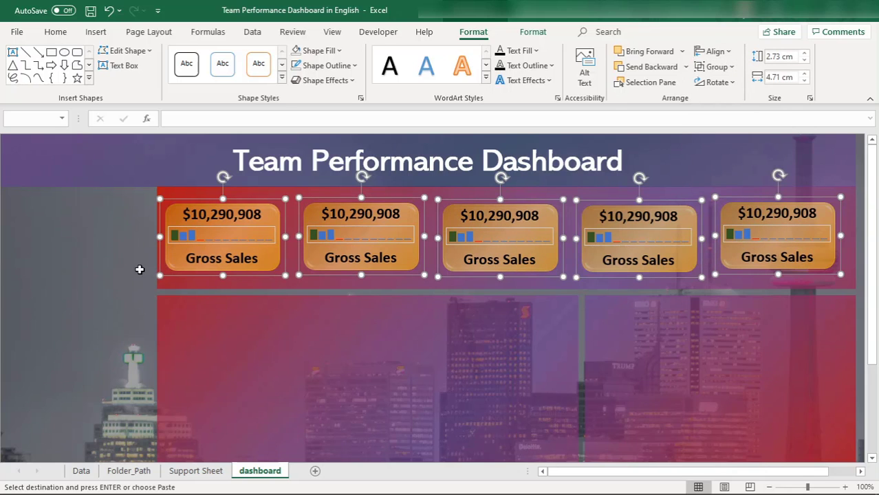
left_click(29, 263)
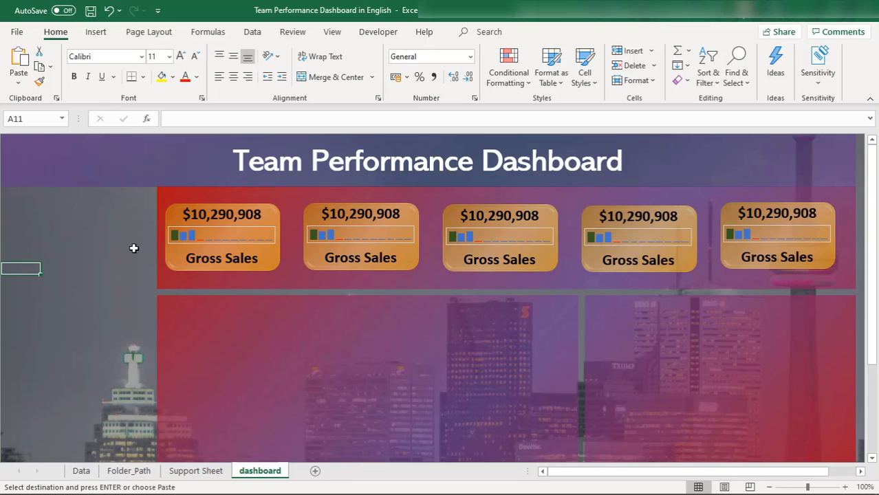
Step: Link the second card's value text box to cell D3 of the Support Sheet
left_click(178, 214)
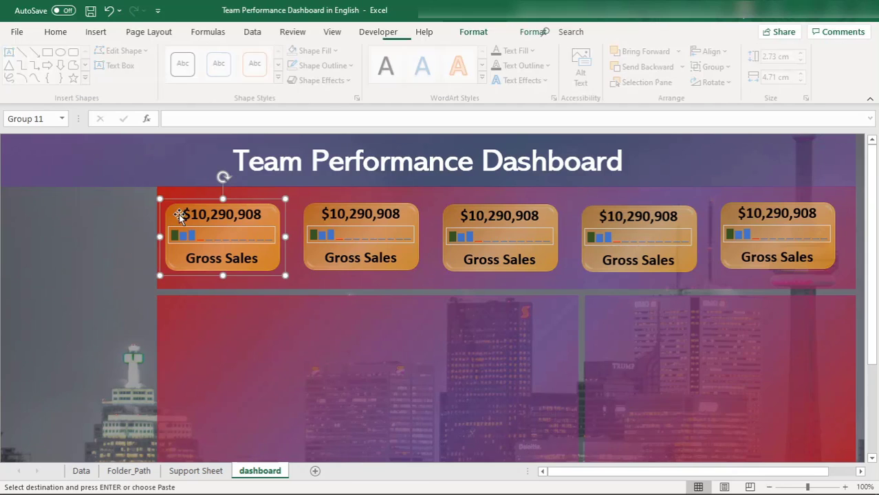
left_click(361, 217)
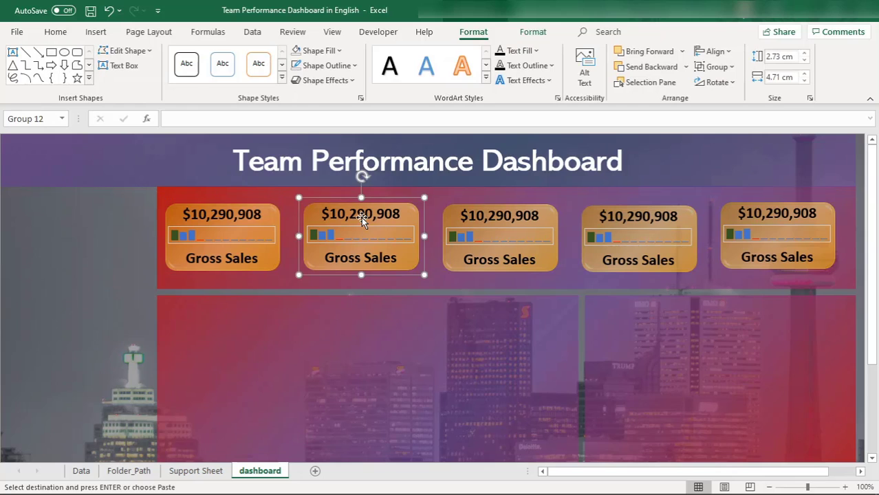
left_click(345, 215)
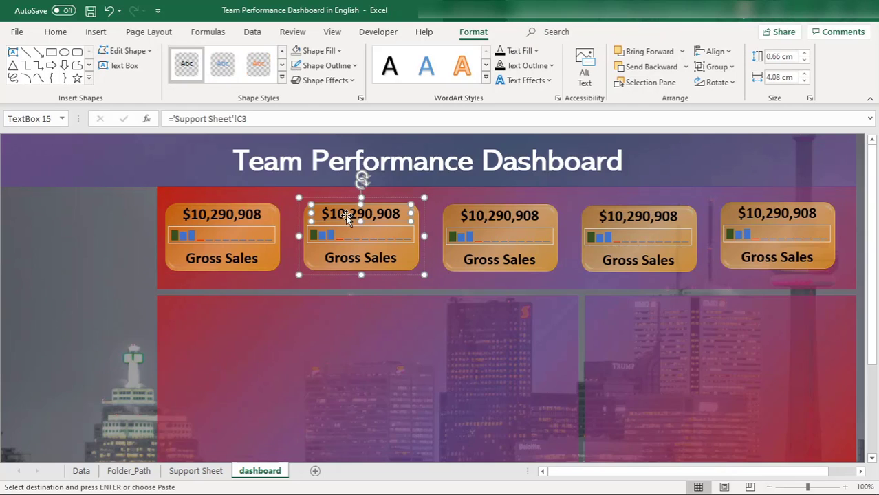
left_click(257, 120)
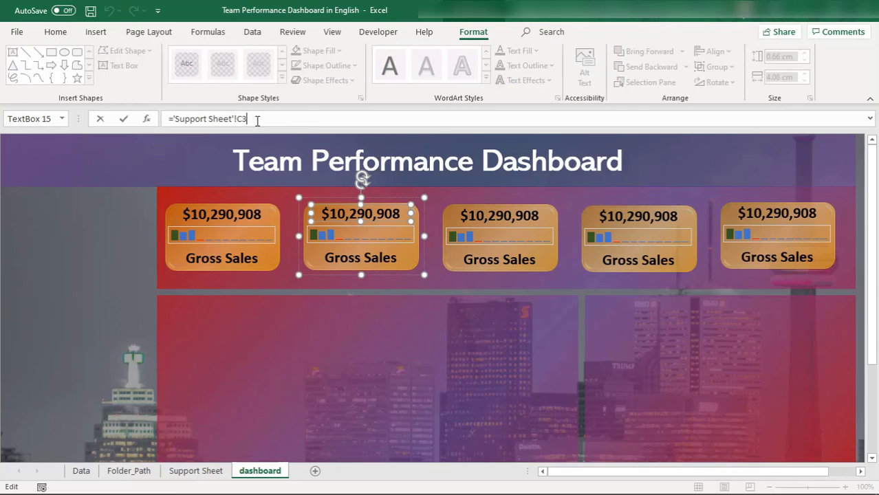
type("D")
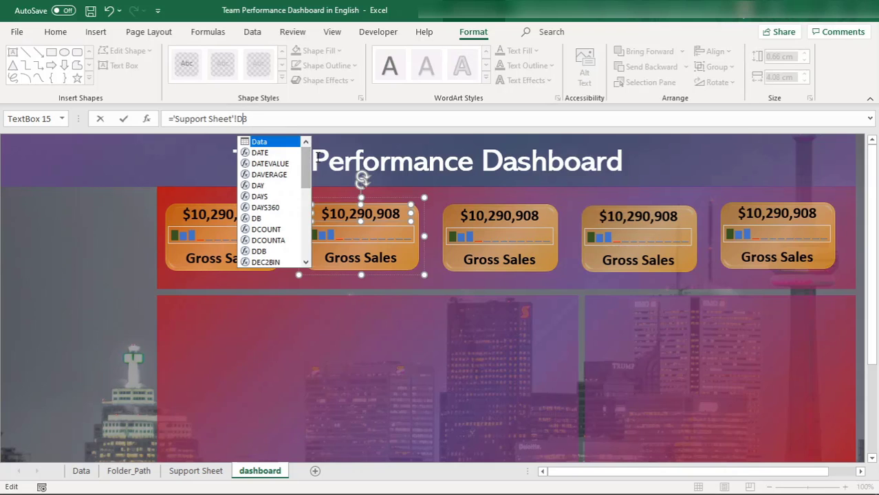
key("Return")
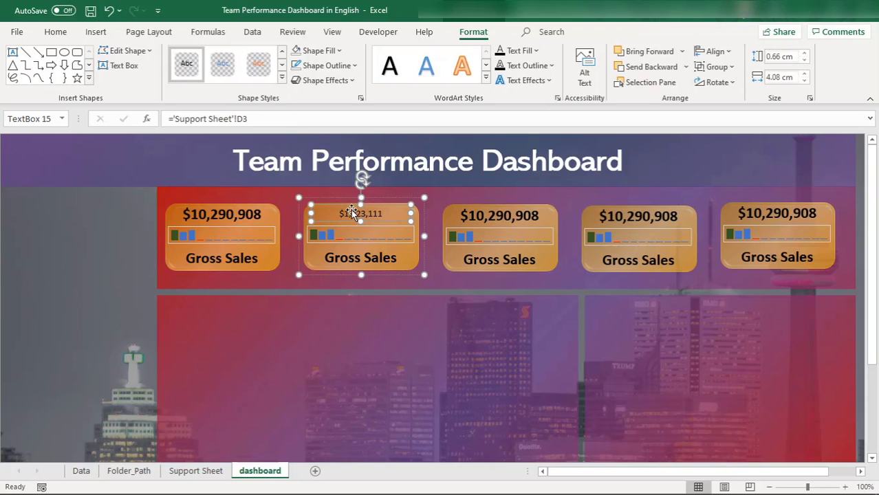
Step: Make the second card's value bold at 18 pt, matching the first card's value
left_click(56, 31)
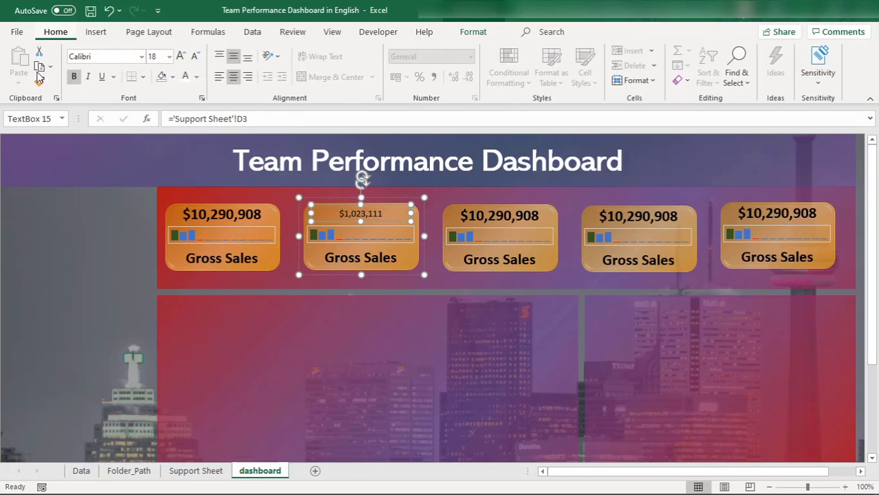
left_click(180, 57)
left_click(180, 57)
left_click(180, 57)
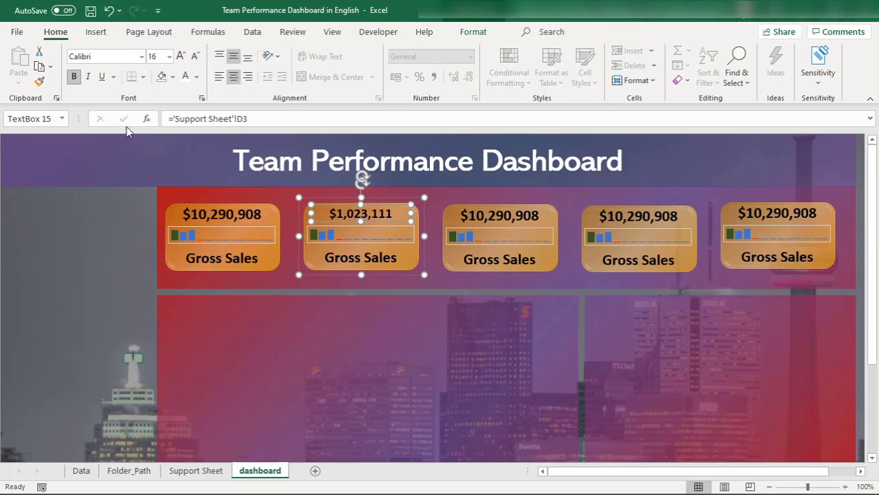
left_click(224, 212)
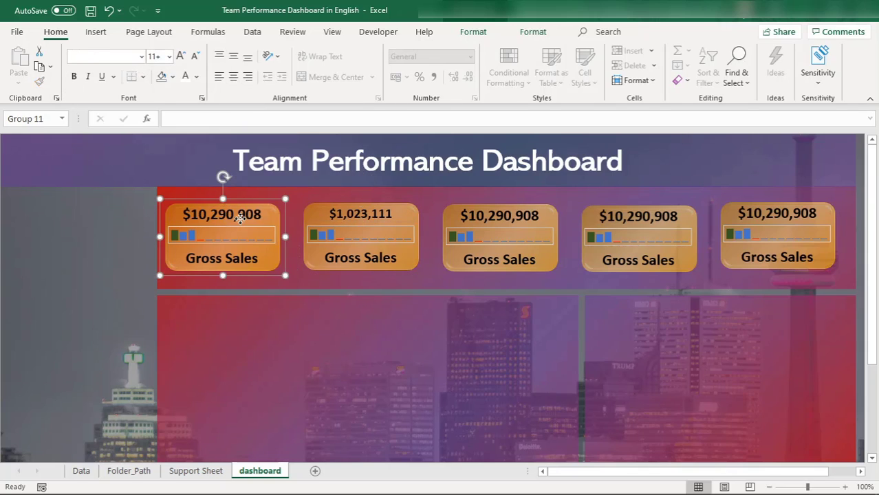
left_click(236, 215)
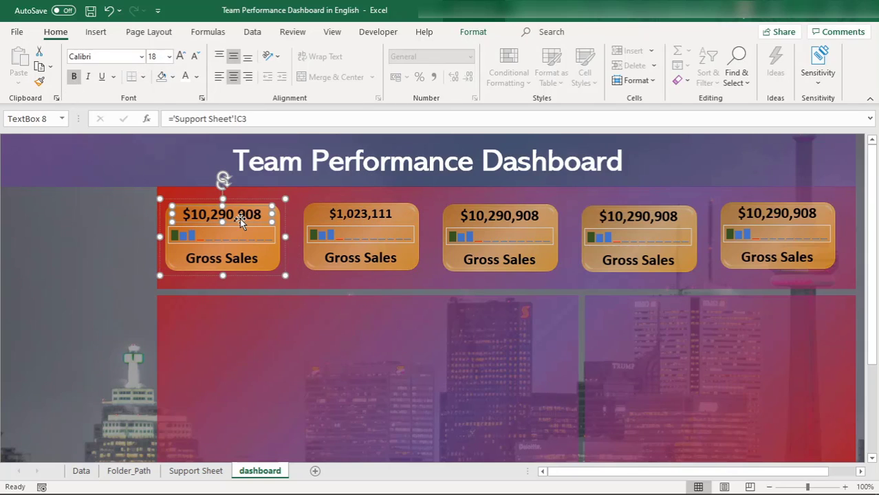
left_click(336, 213)
left_click(338, 214)
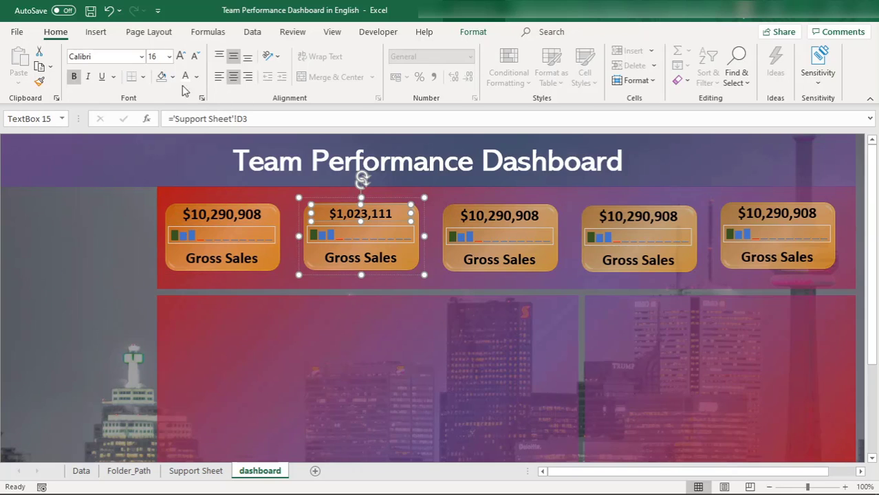
left_click(181, 56)
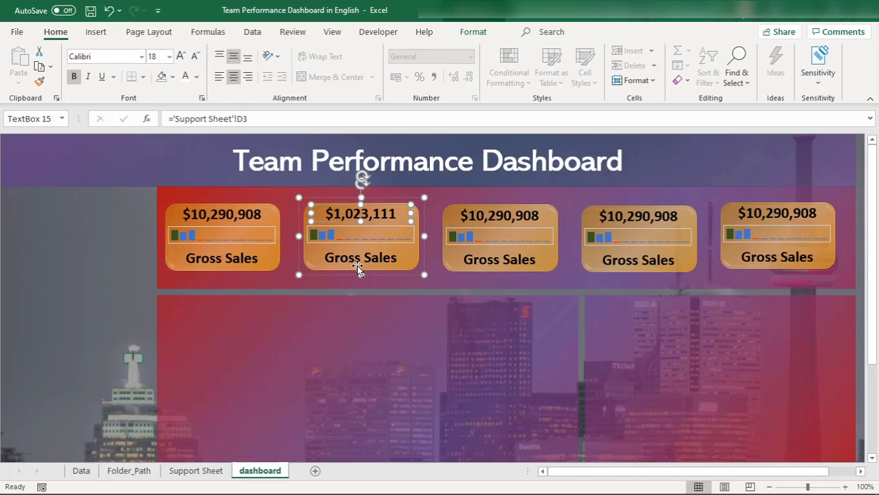
Step: Link the second card's label text box to cell D2 of the Support Sheet
left_click(356, 264)
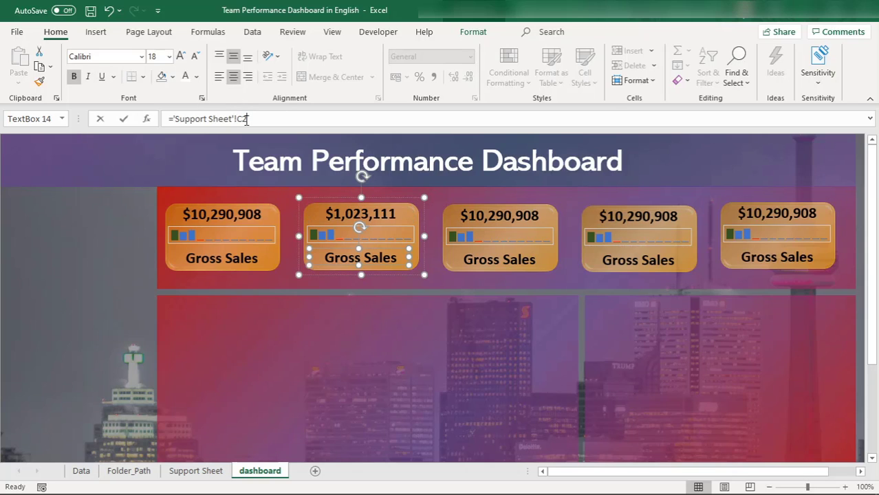
key("BackSpace")
key("BackSpace")
type("D2")
key("Return")
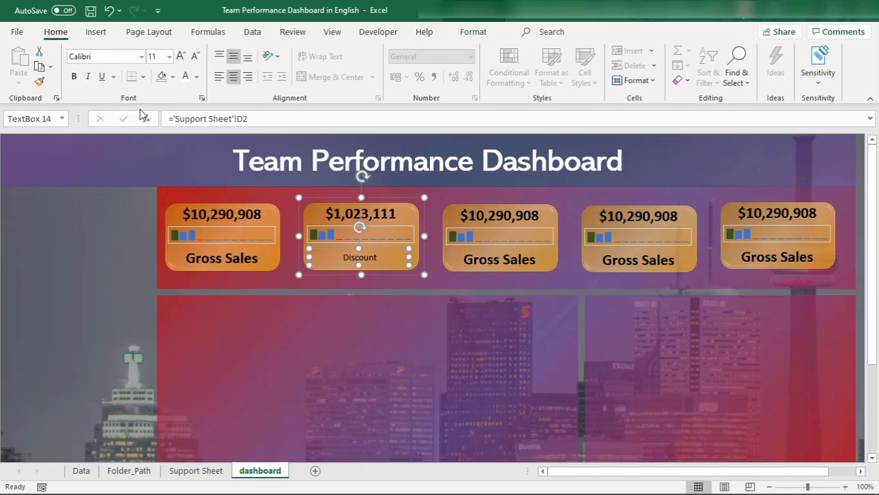
Step: Make the second card's Discount label bold and set its font size to 20 pt
left_click(72, 76)
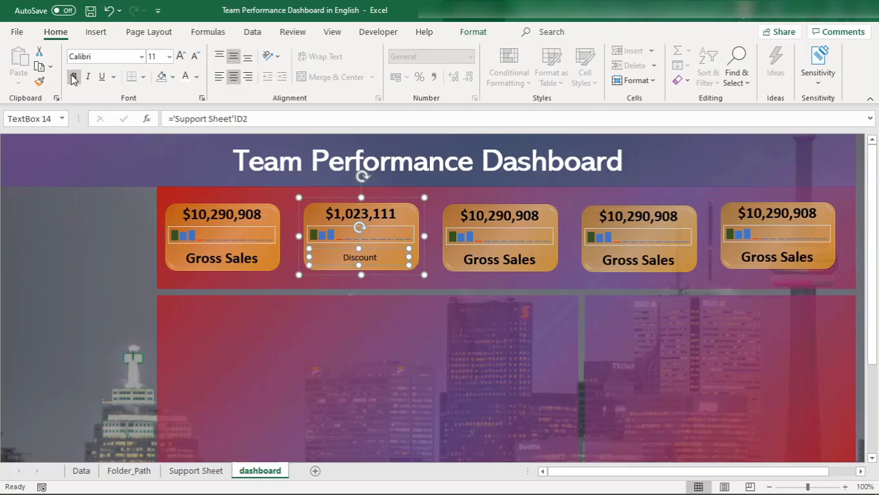
left_click(180, 56)
left_click(180, 57)
left_click(180, 57)
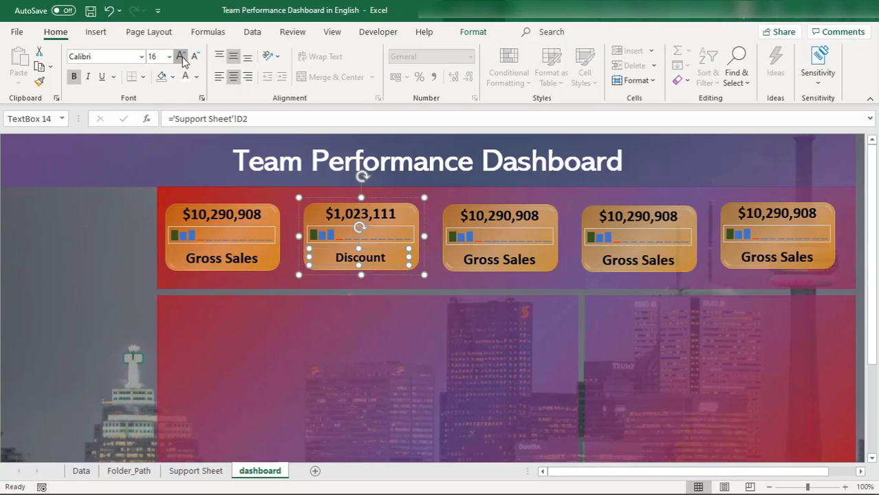
left_click(180, 56)
left_click(181, 56)
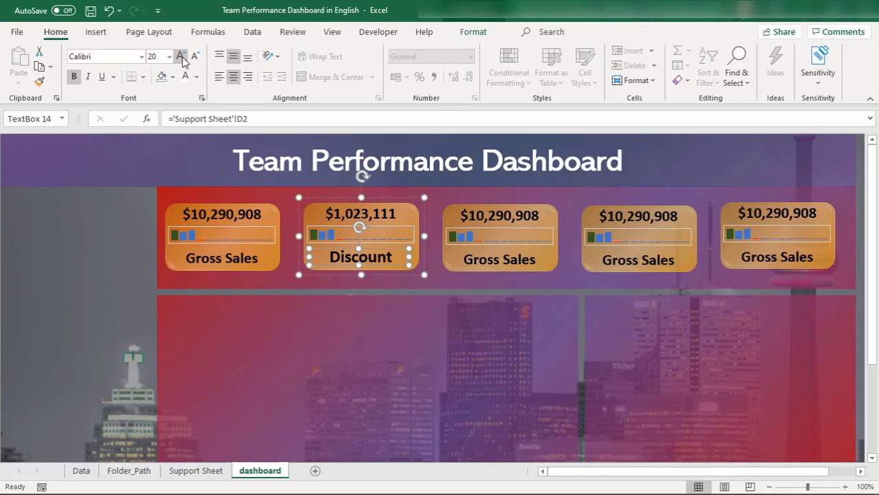
Step: Link the second card's sparkline picture to cell $D$4 of the Support Sheet
left_click(469, 224)
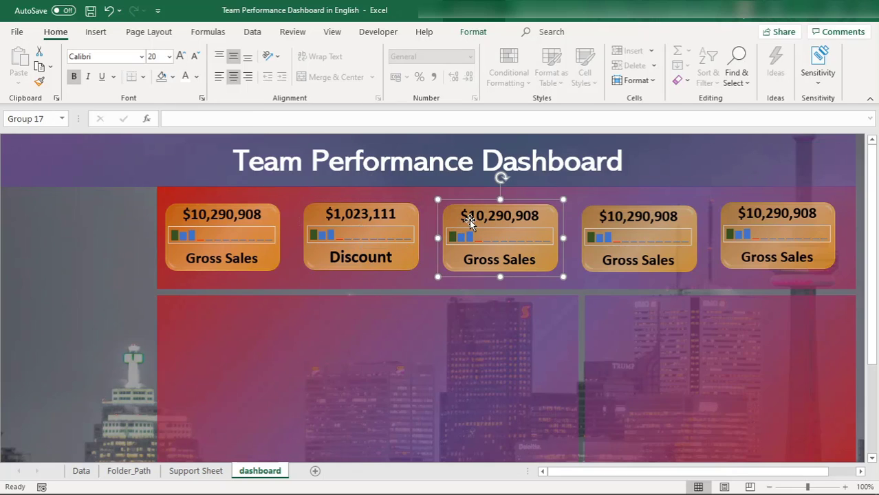
left_click(353, 240)
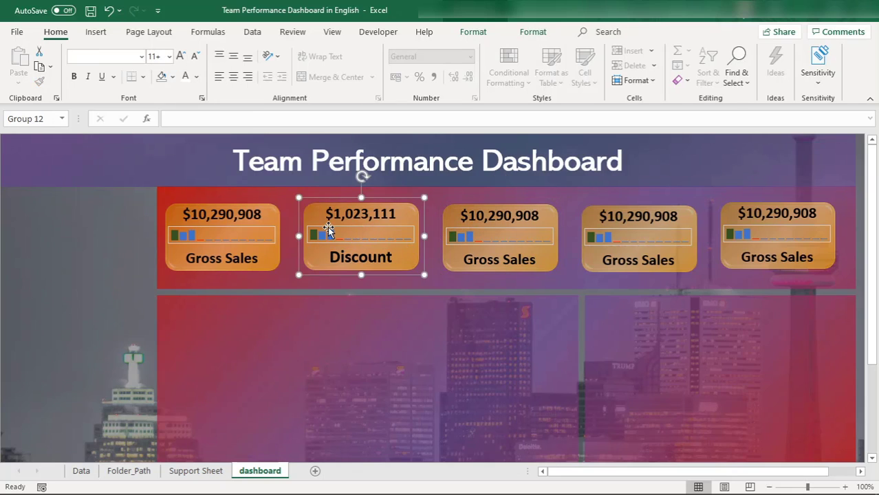
left_click(328, 228)
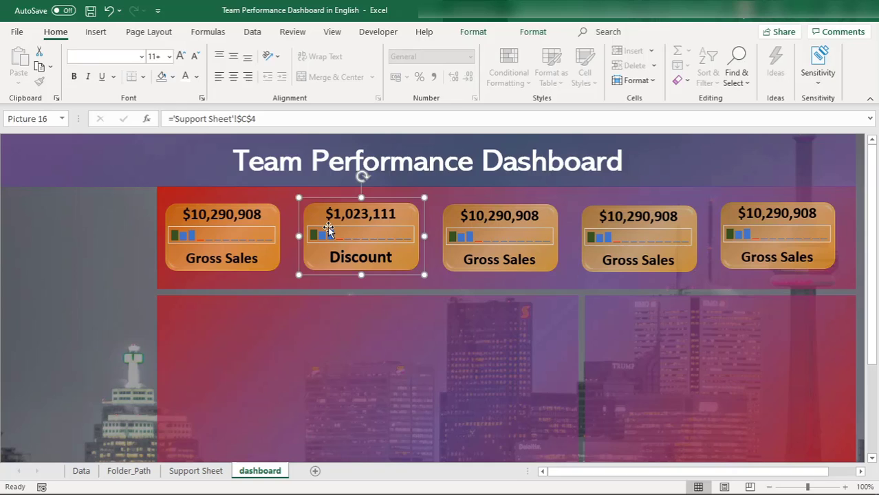
left_click(244, 119)
type("D")
key("Return")
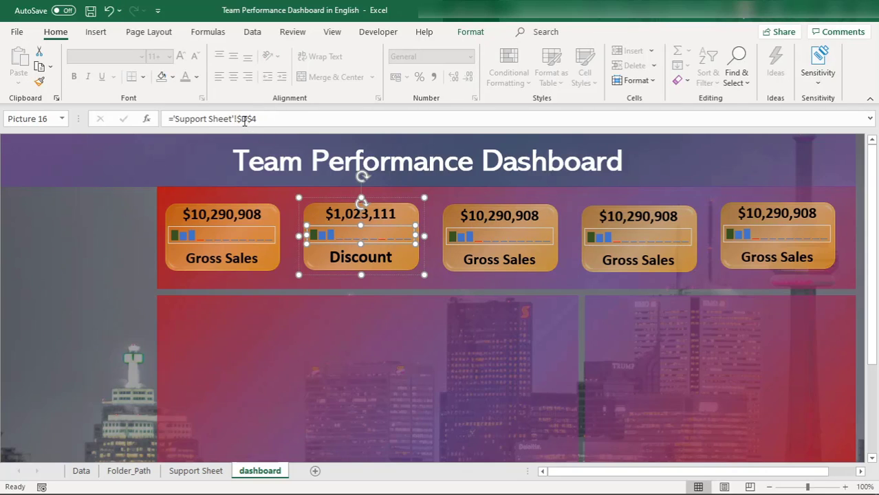
Step: Link the third card's value text box to cell E3 of the Support Sheet
left_click(503, 220)
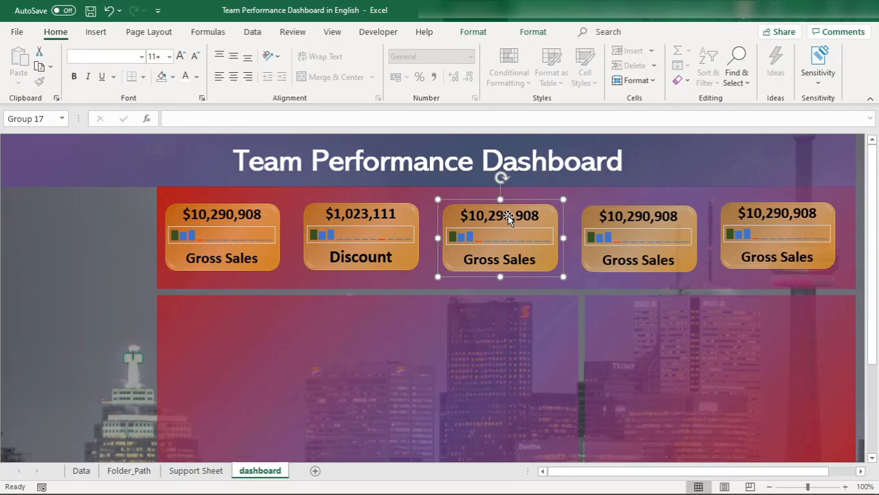
left_click(508, 217)
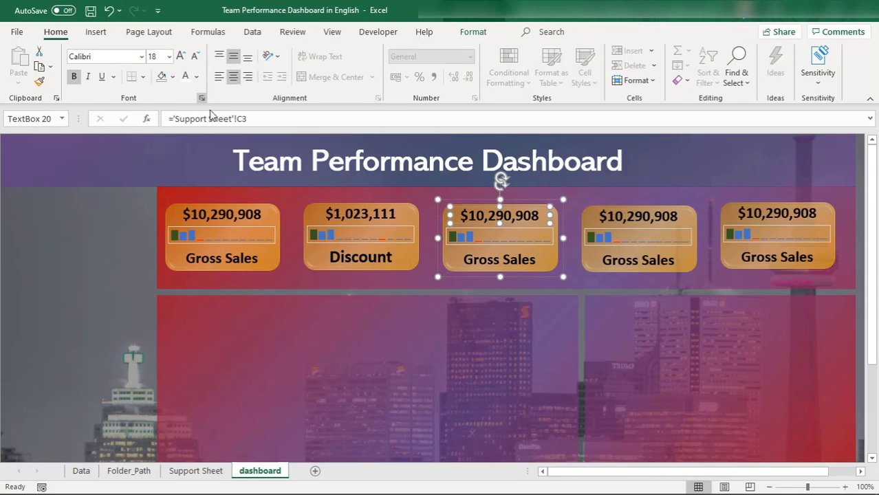
left_click(240, 119)
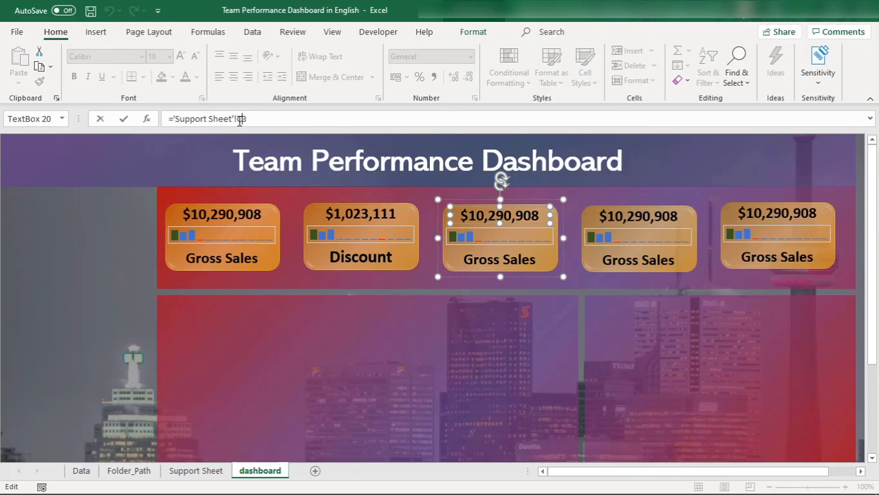
type("E")
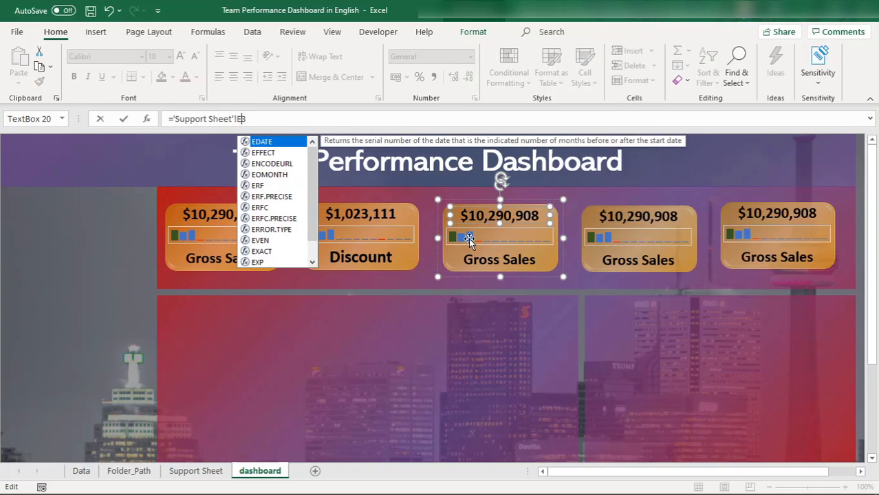
left_click(470, 240)
left_click(484, 217)
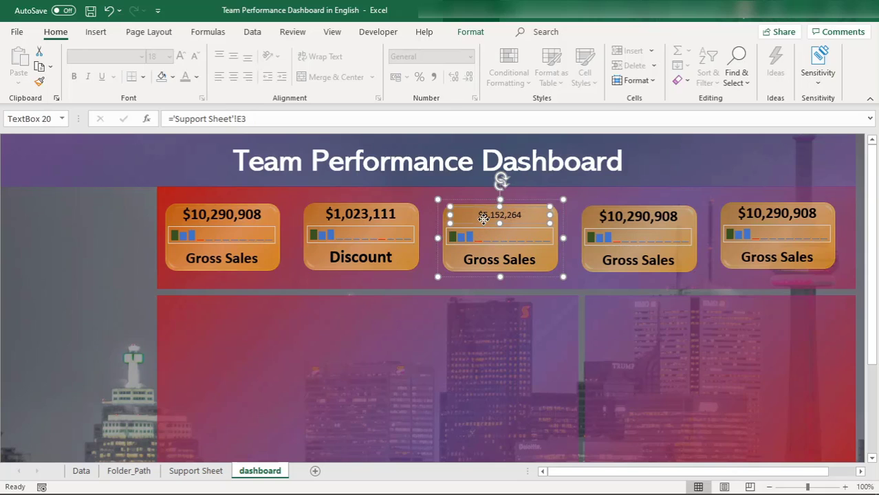
Step: Set the third card's value to 18 pt and make it bold
left_click(181, 55)
left_click(182, 56)
left_click(181, 55)
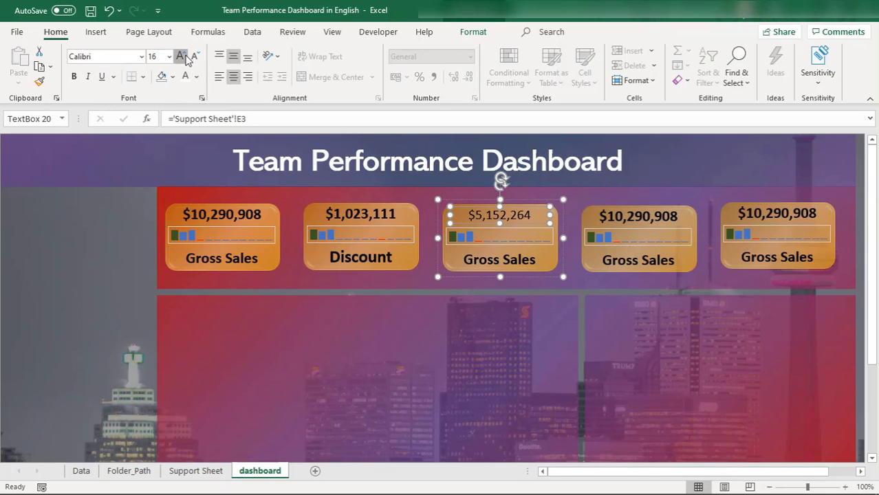
left_click(182, 56)
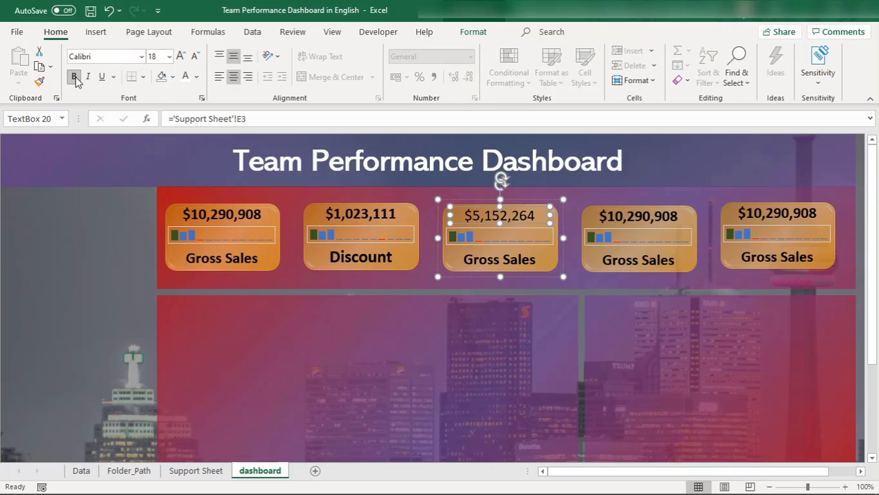
left_click(75, 77)
Step: Link the third card's sparkline picture to cell $E$4 of the Support Sheet
left_click(486, 236)
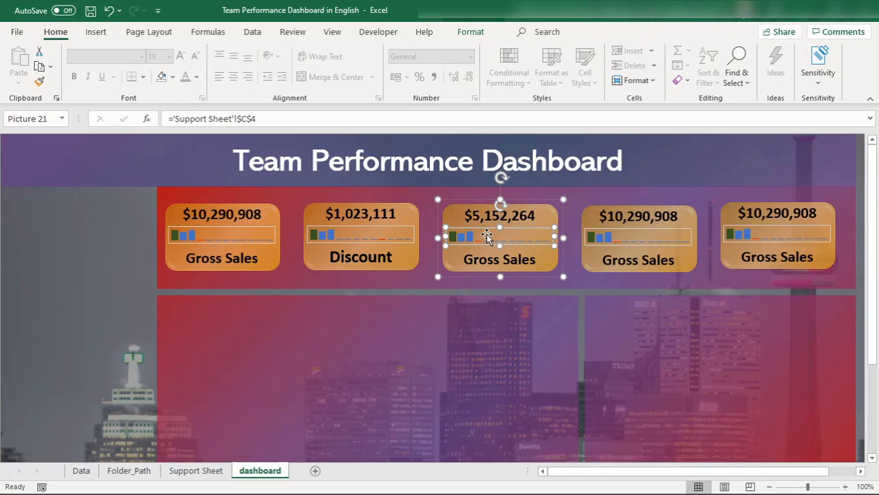
left_click(246, 120)
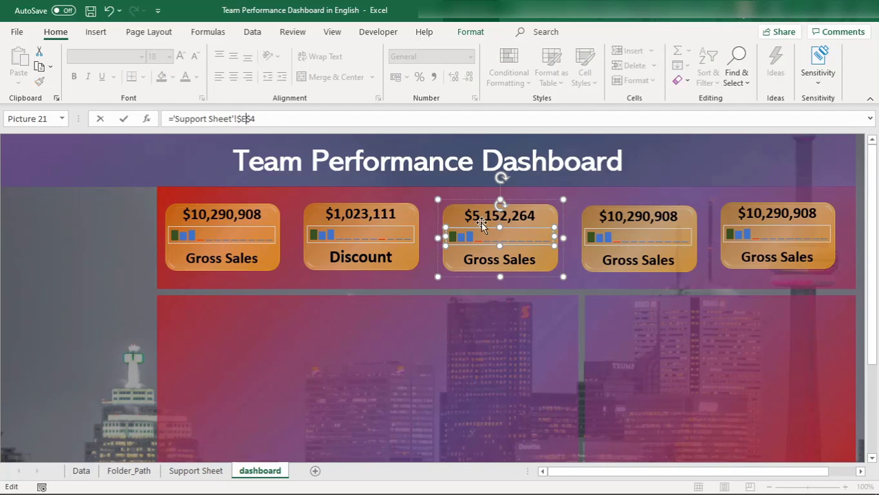
left_click(498, 261)
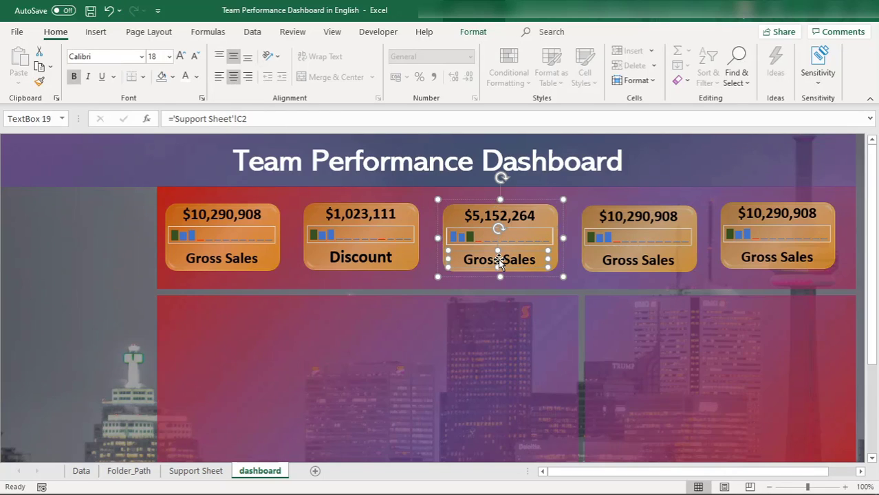
Step: Link the third card's label text box to cell E2 of the Support Sheet
left_click(244, 119)
type("E")
key("Return")
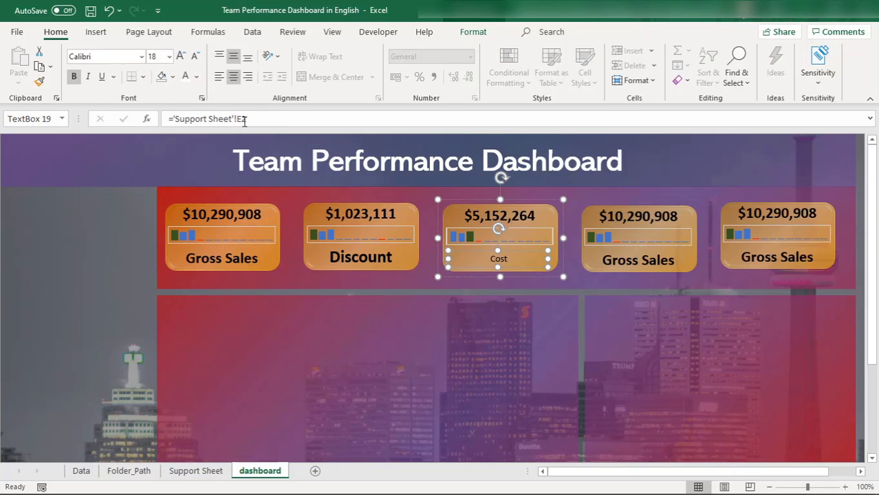
Step: Make the third card's Cost label bold and enlarge its text to suit the neighbouring card labels
left_click(76, 83)
left_click(75, 76)
left_click(182, 56)
left_click(182, 55)
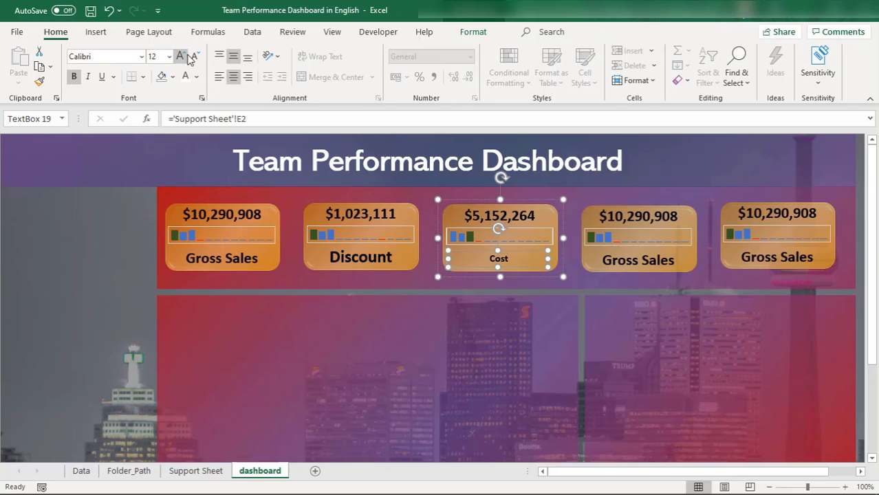
left_click(182, 56)
left_click(181, 56)
Step: Link the fourth card's value text box to cell F3 of the Support Sheet
left_click(623, 220)
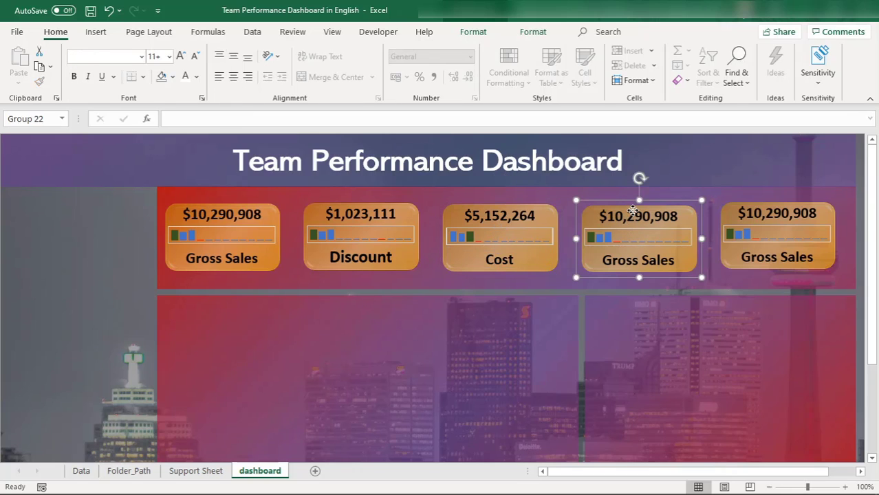
left_click(631, 214)
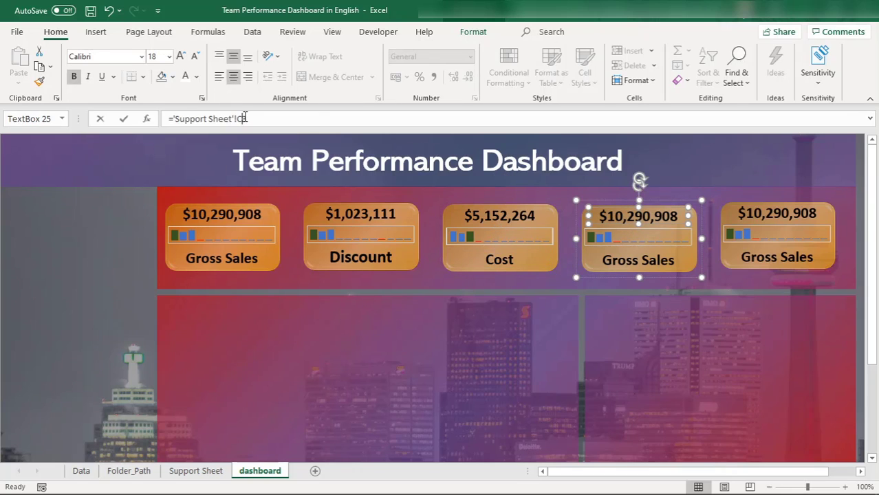
key("BackSpace")
key("BackSpace")
type("F3")
key("Return")
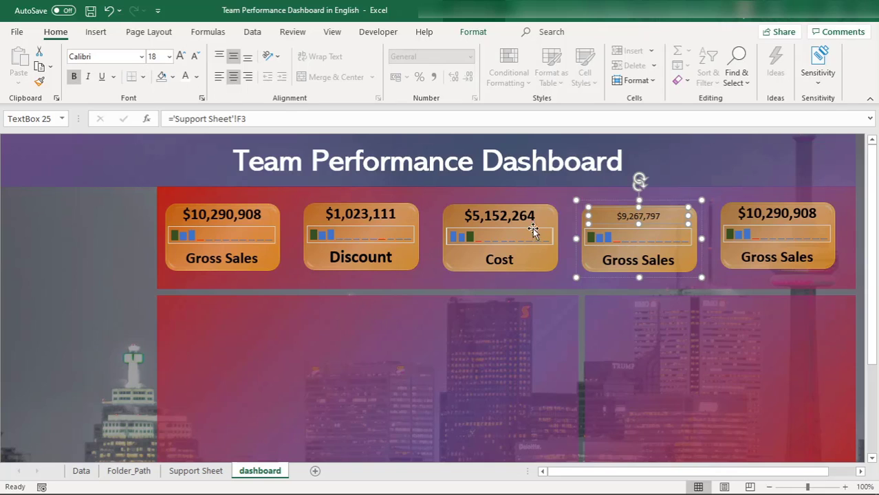
Step: Set the fourth card's value to 18 pt and make it bold
left_click(611, 246)
left_click(612, 215)
left_click(180, 56)
left_click(180, 57)
left_click(180, 56)
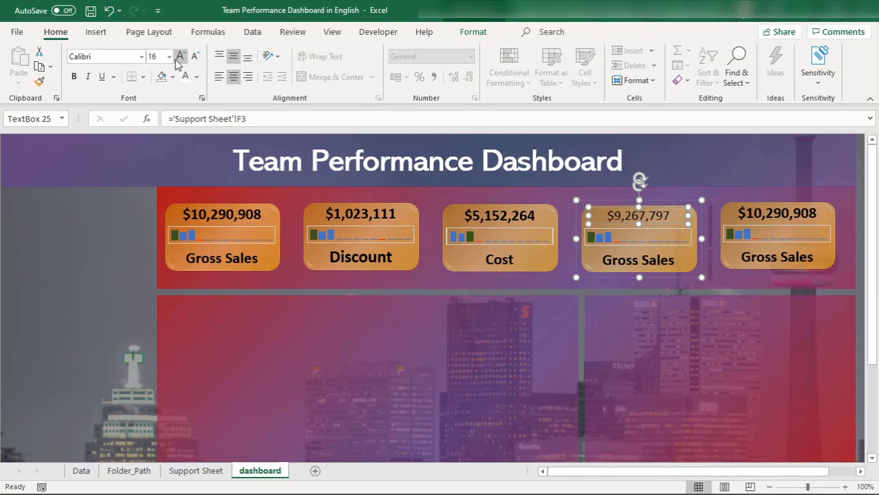
left_click(179, 56)
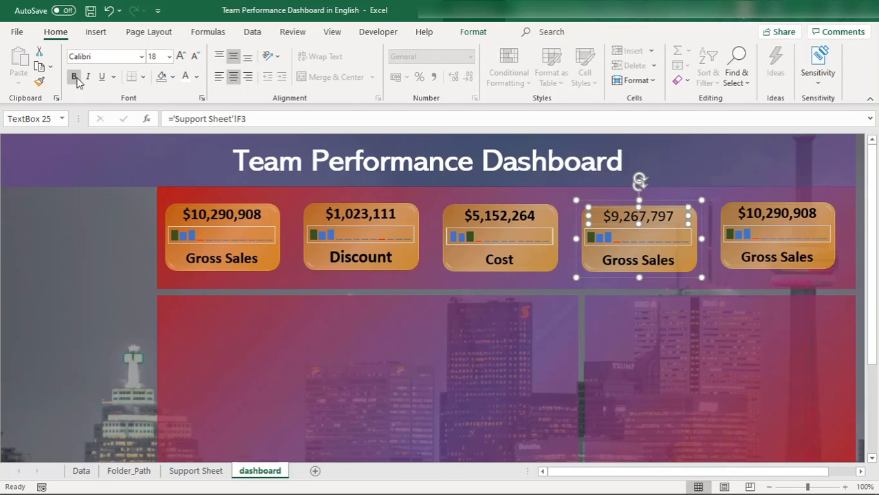
left_click(74, 77)
Step: Link the fourth card's sparkline picture to cell $D$4 of the Support Sheet
left_click(630, 233)
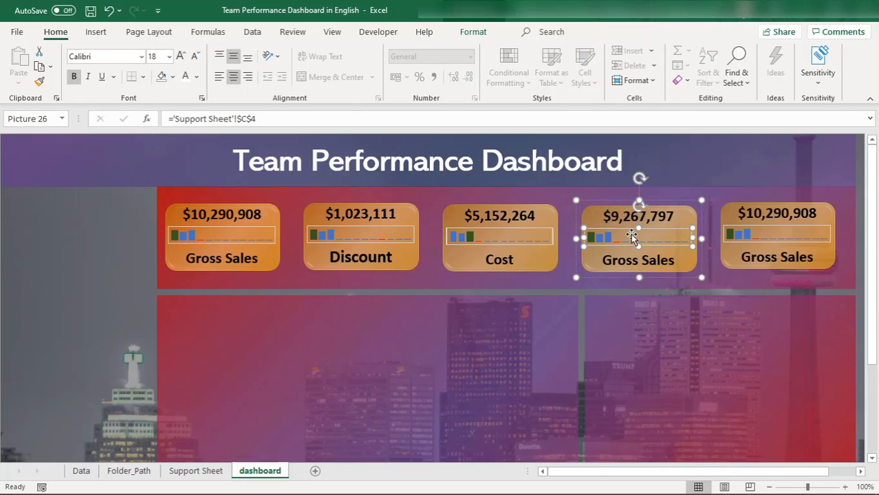
left_click(249, 119)
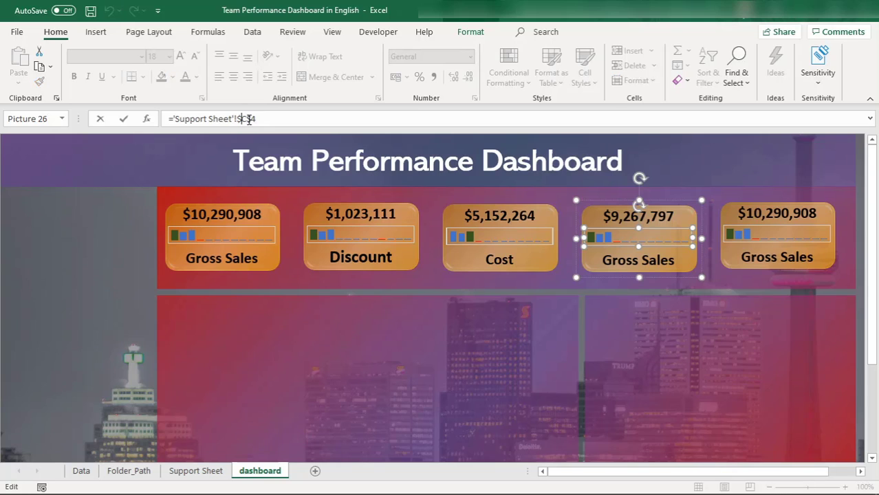
key("Return")
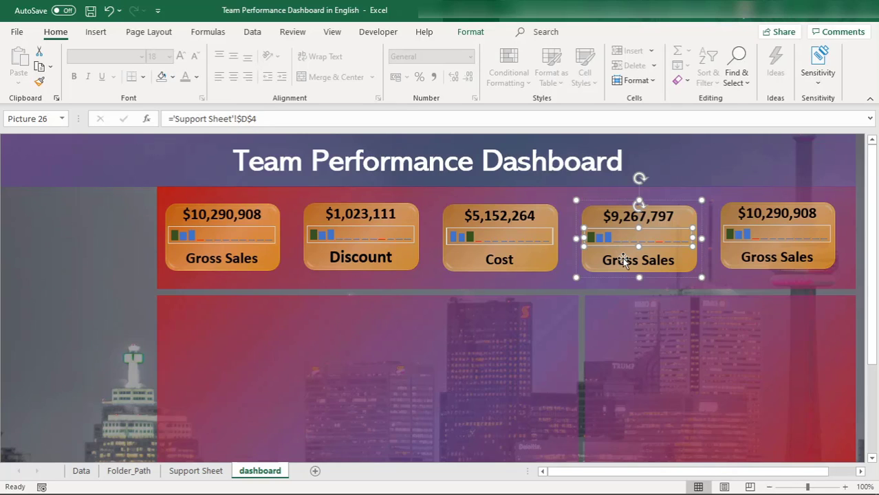
Step: Link the fourth card's label text box to cell D2 of the Support Sheet
left_click(623, 259)
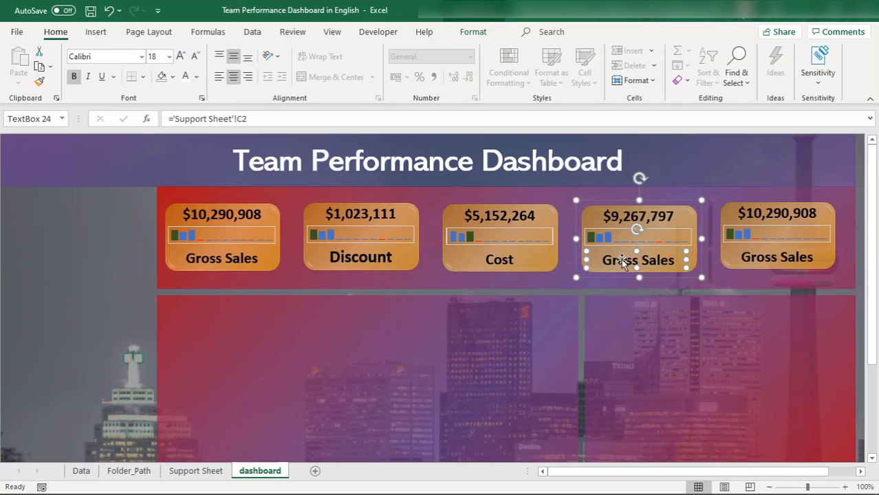
double_click(244, 118)
type("D")
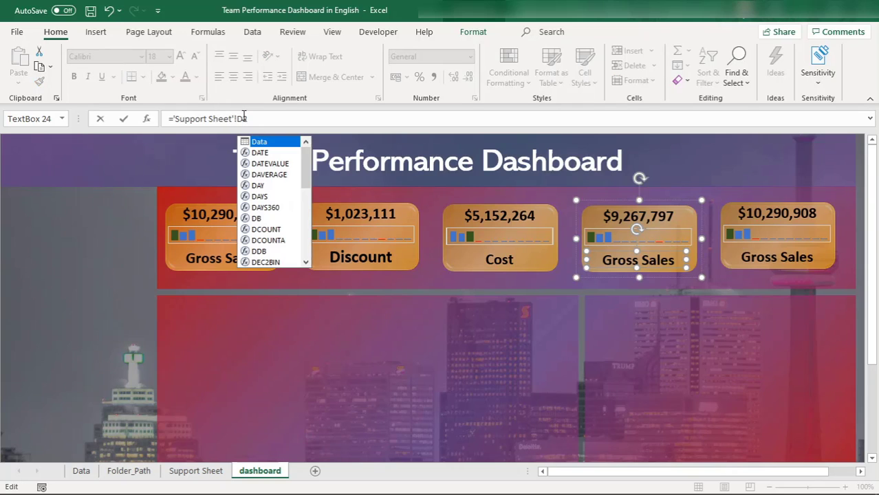
type("2")
key("Return")
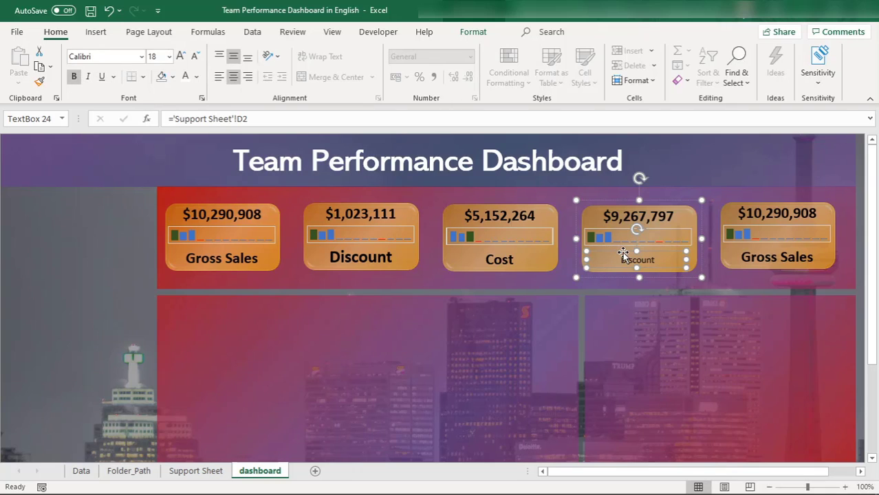
Step: Relink the fourth card's label text box to cell F2 of the Support Sheet
double_click(242, 118)
type("F2")
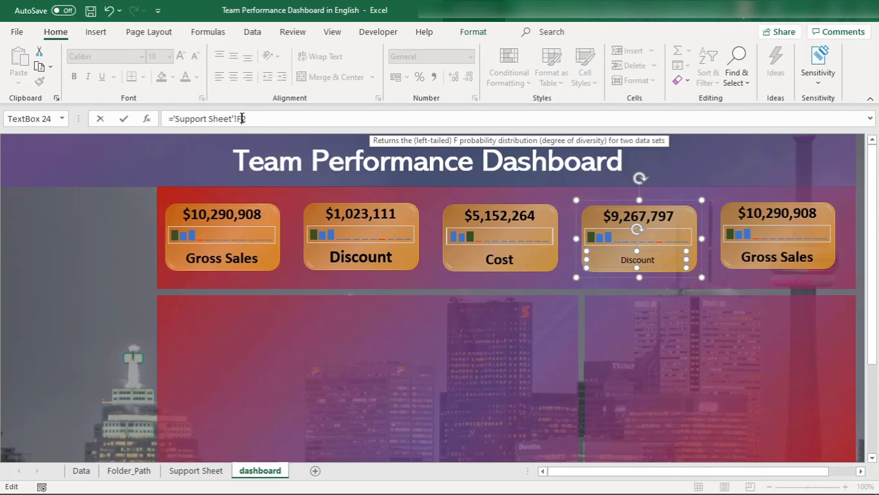
key("Return")
Step: Relink the fourth card's sparkline picture to cell $F$4 of the Support Sheet
left_click(636, 241)
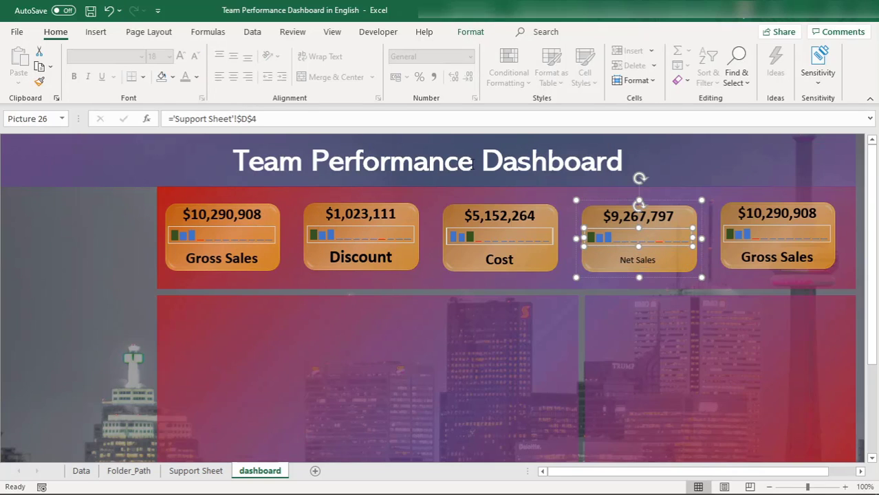
double_click(248, 118)
type("F")
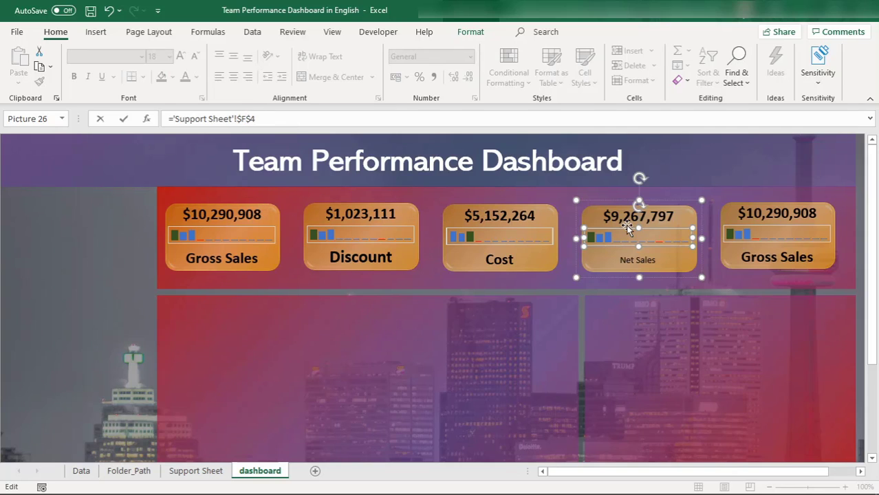
Step: Make the fourth card's Net Sales label bold and set its size to 20 pt
left_click(637, 261)
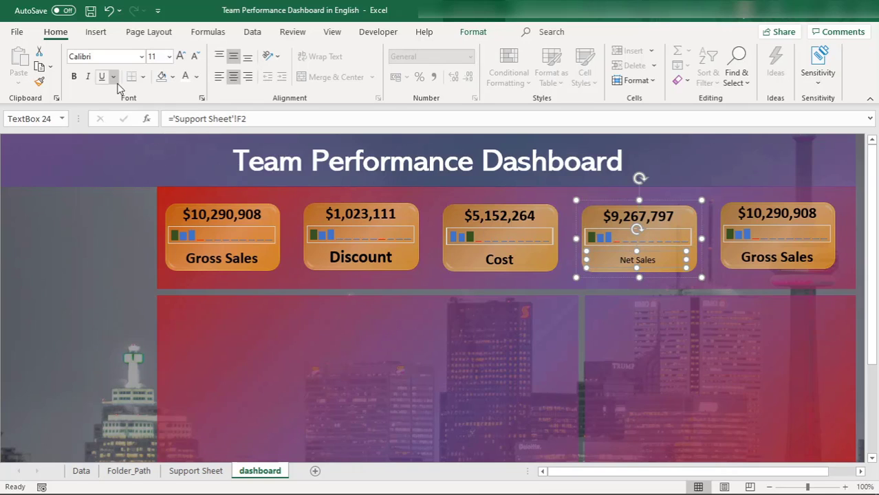
left_click(74, 76)
left_click(180, 57)
left_click(179, 57)
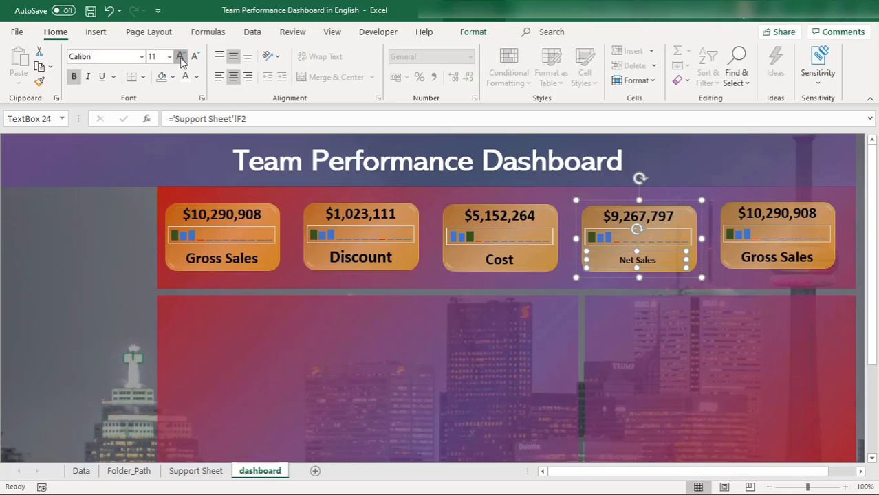
left_click(179, 57)
left_click(179, 57)
left_click(180, 57)
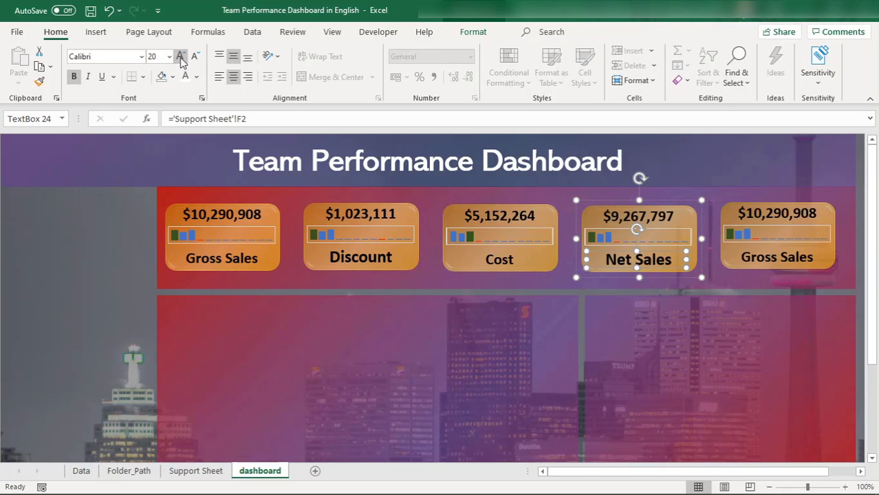
Step: Enlarge the third card's Cost label by one font size step to match the Net Sales label
left_click(498, 265)
left_click(500, 267)
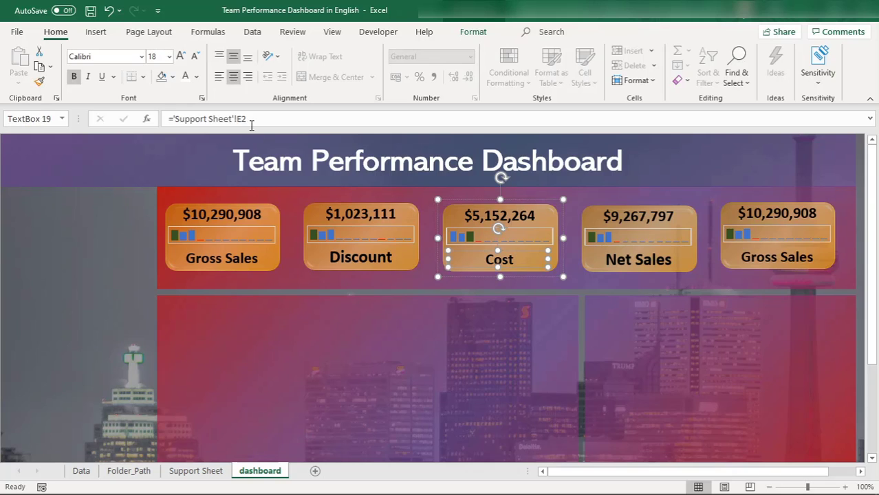
left_click(179, 56)
Step: Link the fifth card's value text box to cell G3 of the Support Sheet
left_click(759, 214)
left_click(769, 214)
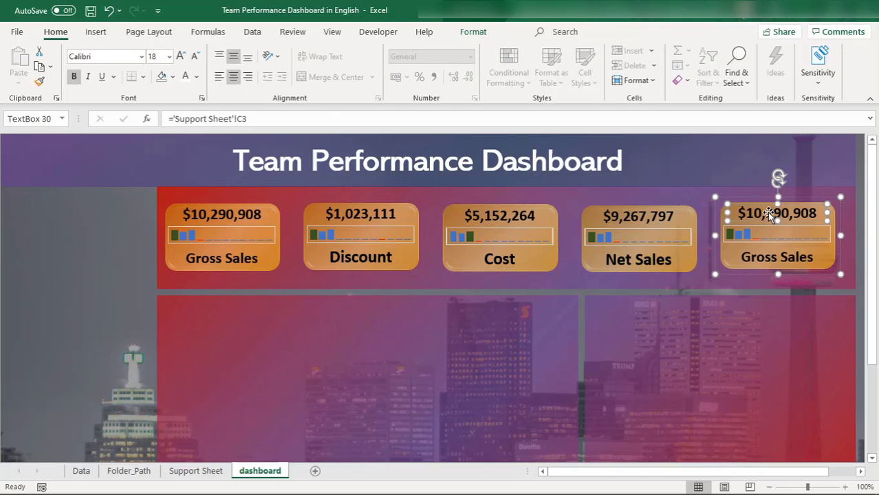
left_click(240, 119)
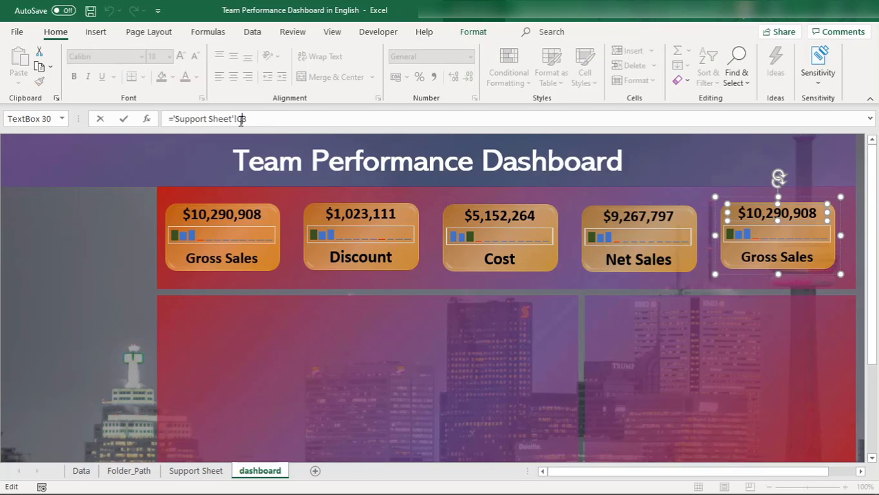
type("G3")
key("Return")
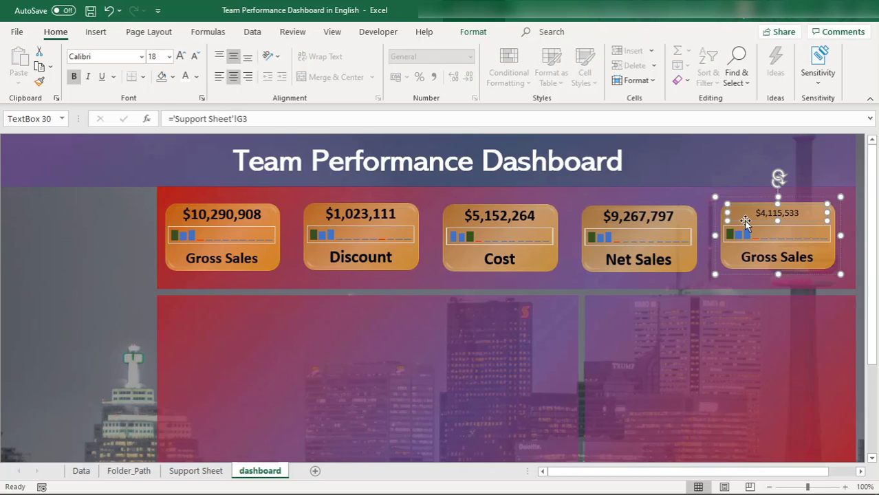
Step: Make the fifth card's value bold and set its size to 18 pt
left_click(736, 185)
left_click(753, 213)
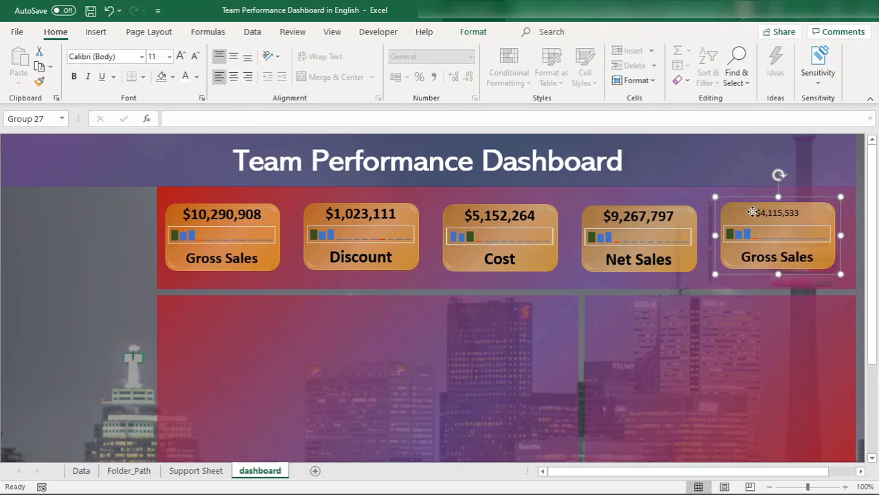
left_click(763, 216)
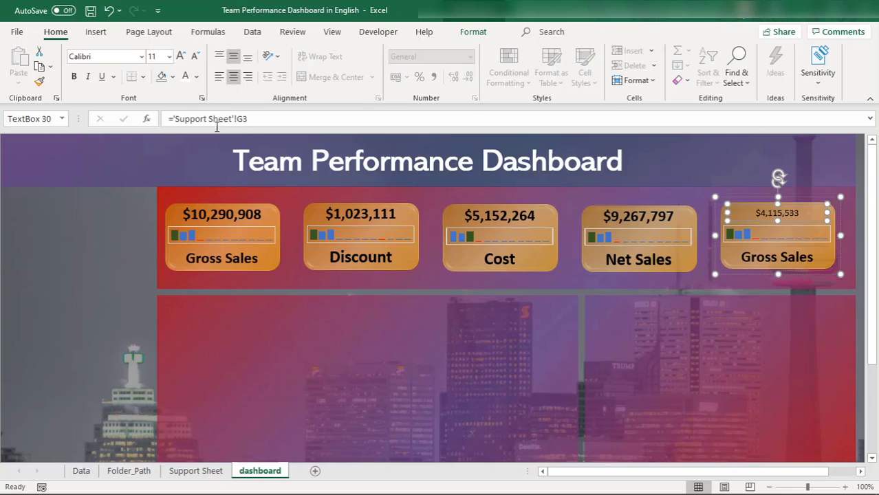
left_click(78, 81)
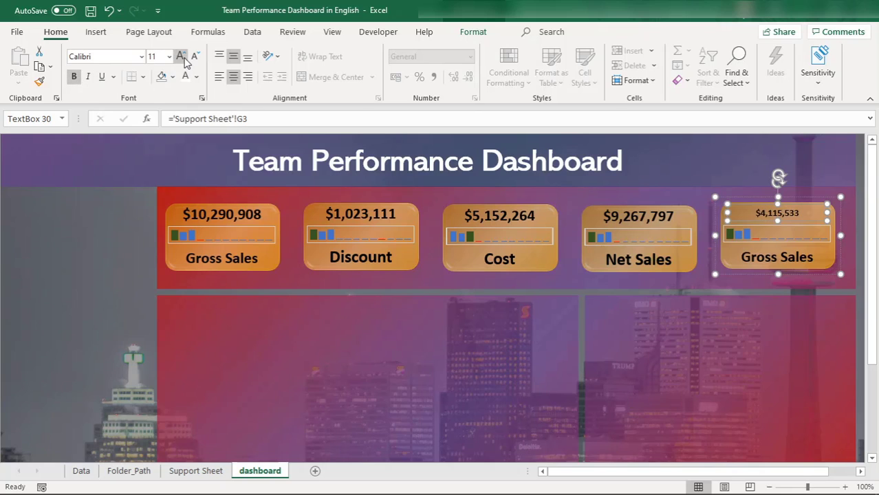
left_click(185, 60)
left_click(184, 60)
left_click(185, 60)
left_click(184, 60)
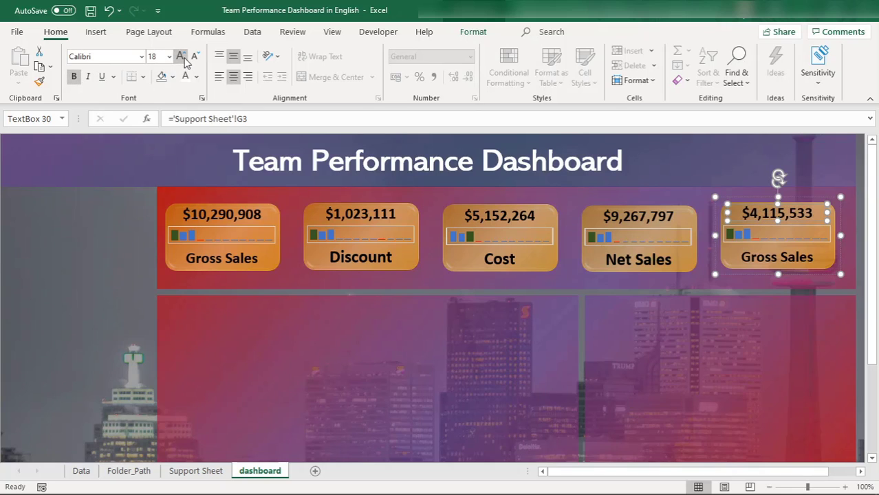
Step: Link the fifth card's sparkline picture to cell $G$4 of the Support Sheet
left_click(752, 237)
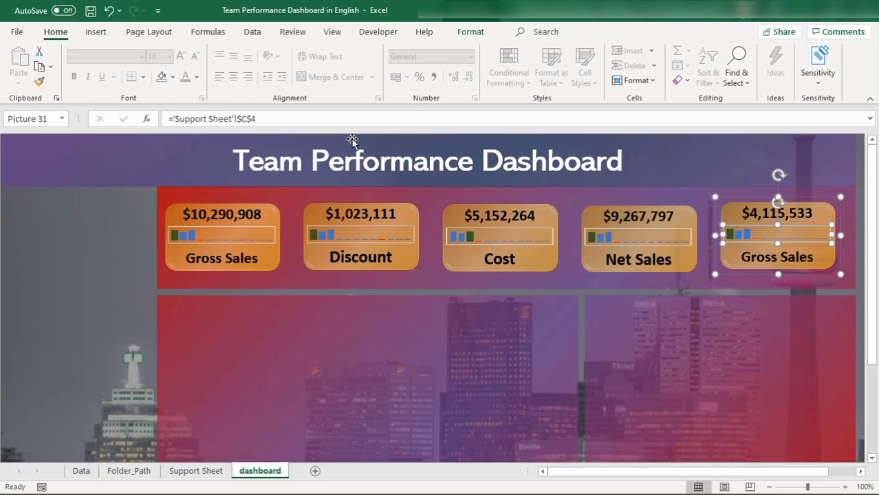
left_click(248, 119)
key("BackSpace")
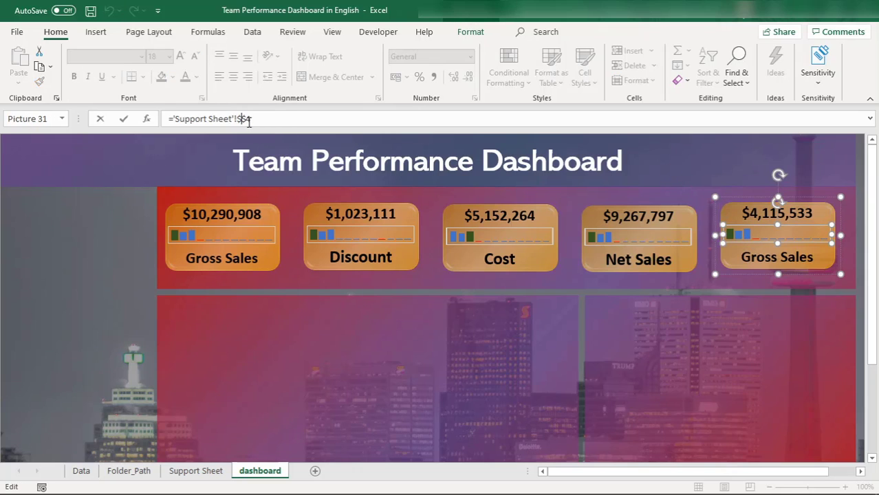
key("Return")
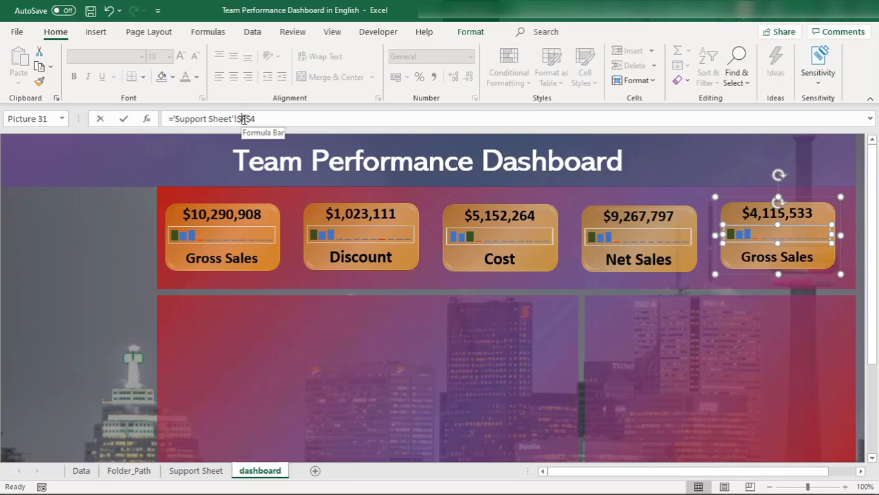
left_click(244, 119)
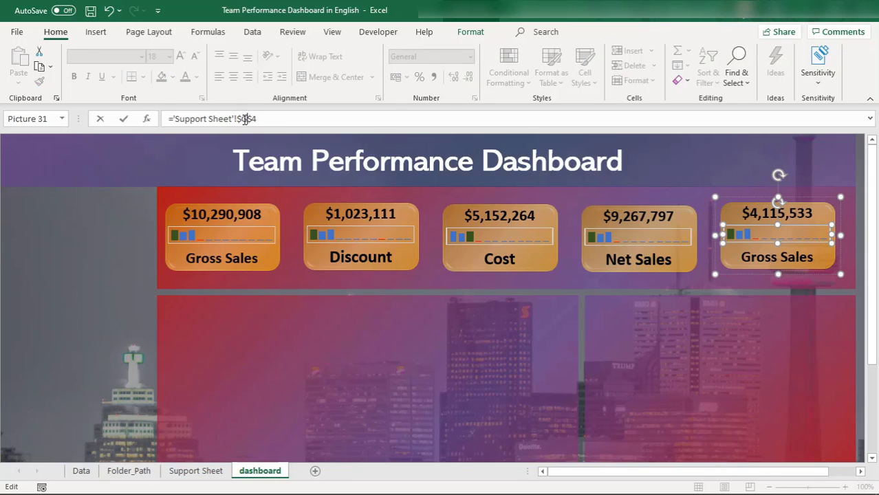
key("Return")
Step: Link the fifth card's label text box to cell G2 of the Support Sheet
left_click(769, 256)
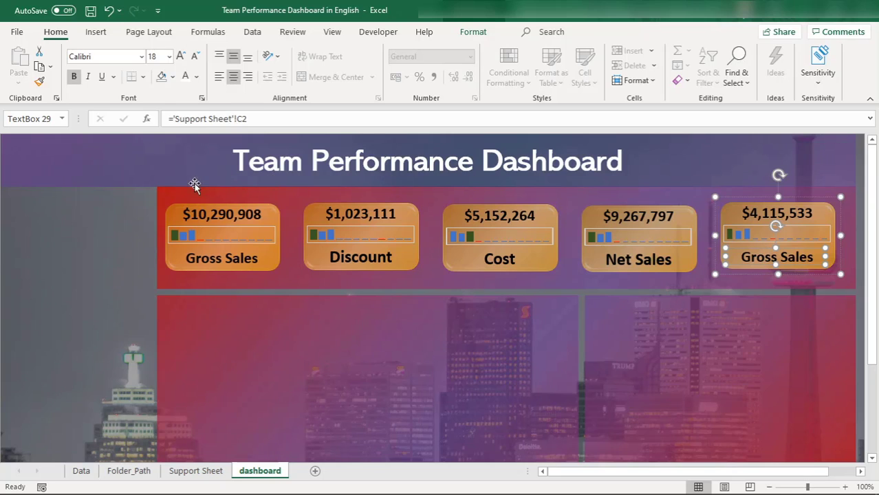
left_click(242, 118)
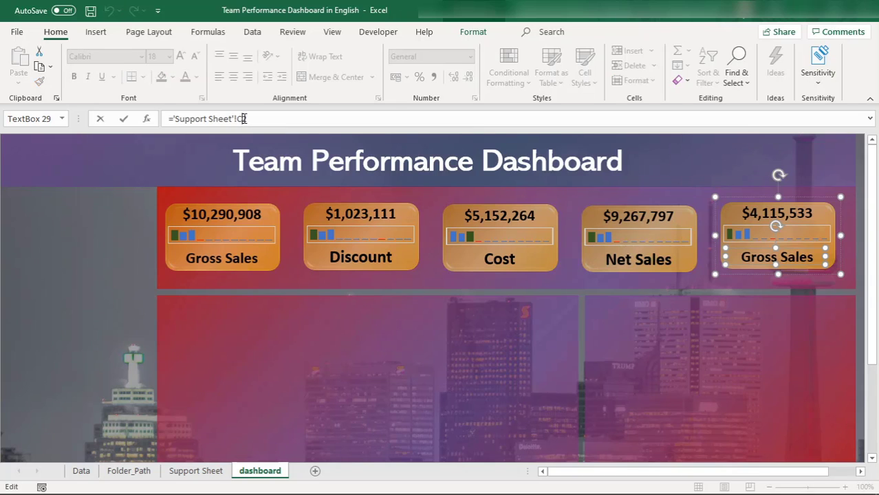
key("Return")
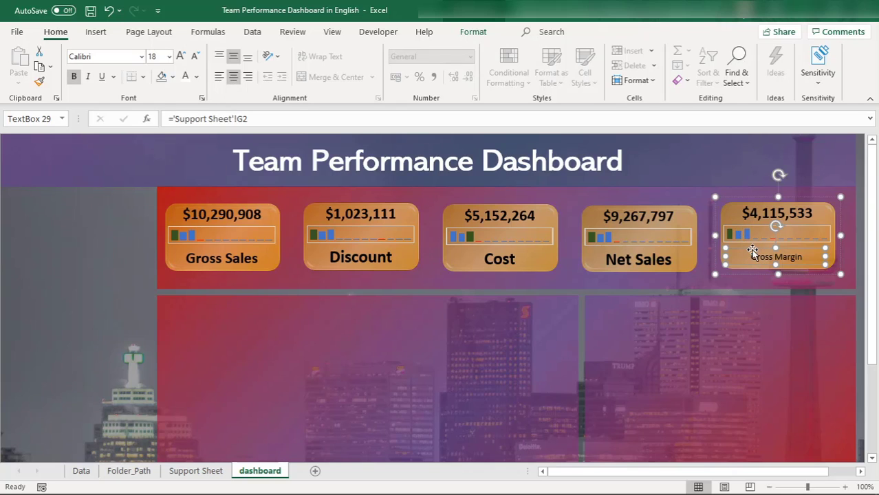
Step: Enlarge the fifth card's Gross Margin label to 20 pt and make it bold
left_click(736, 223)
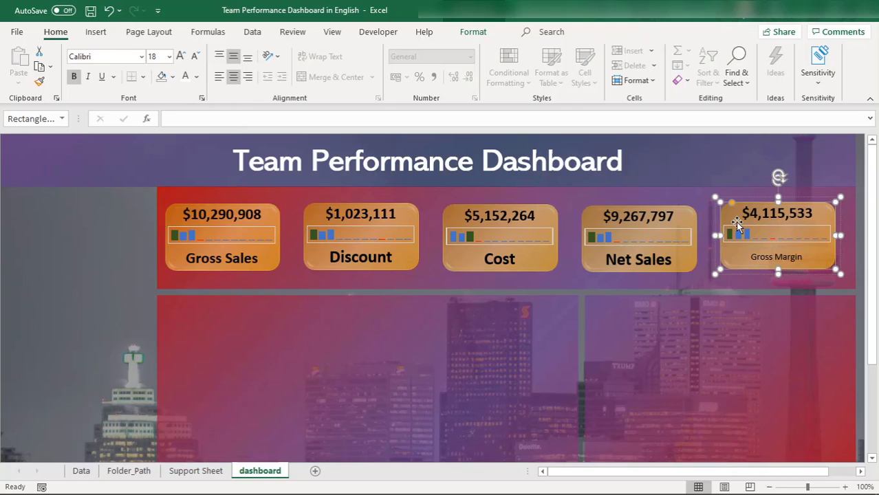
left_click(751, 257)
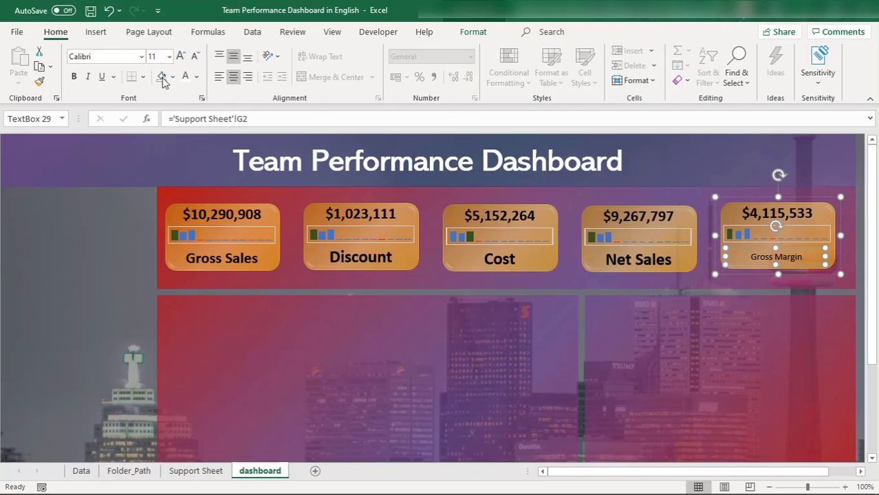
left_click(180, 55)
left_click(180, 55)
left_click(181, 56)
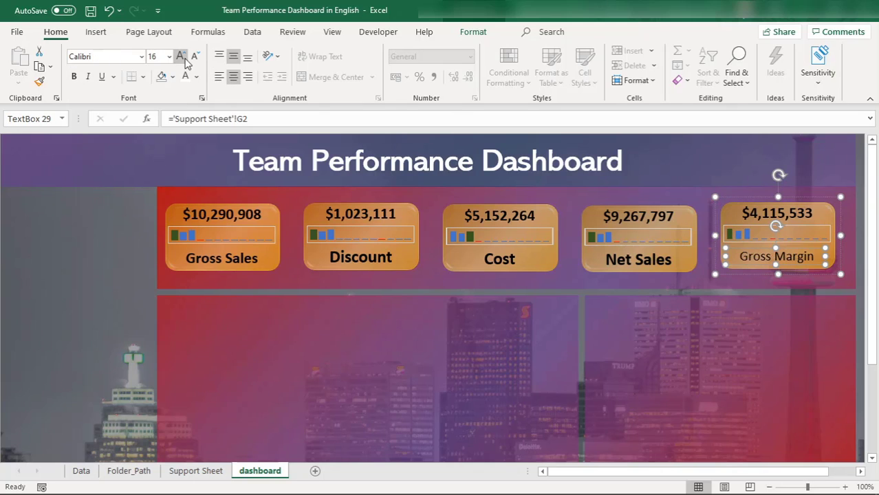
left_click(181, 56)
left_click(180, 56)
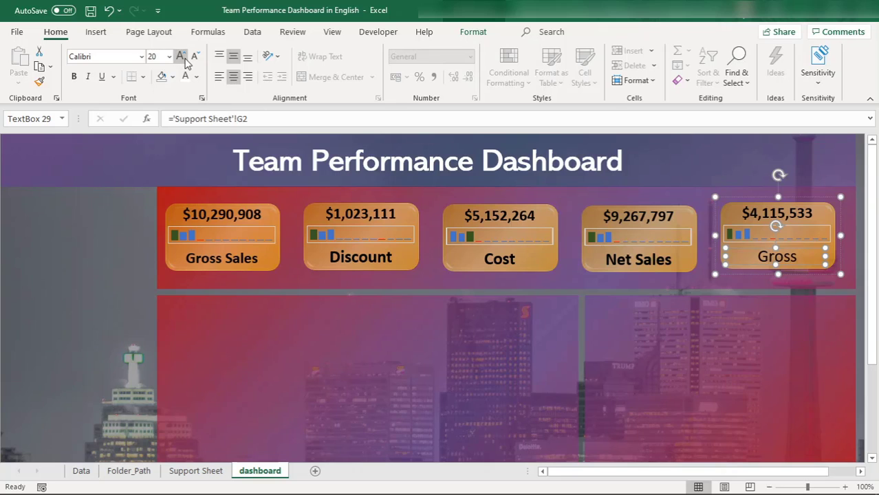
left_click(74, 77)
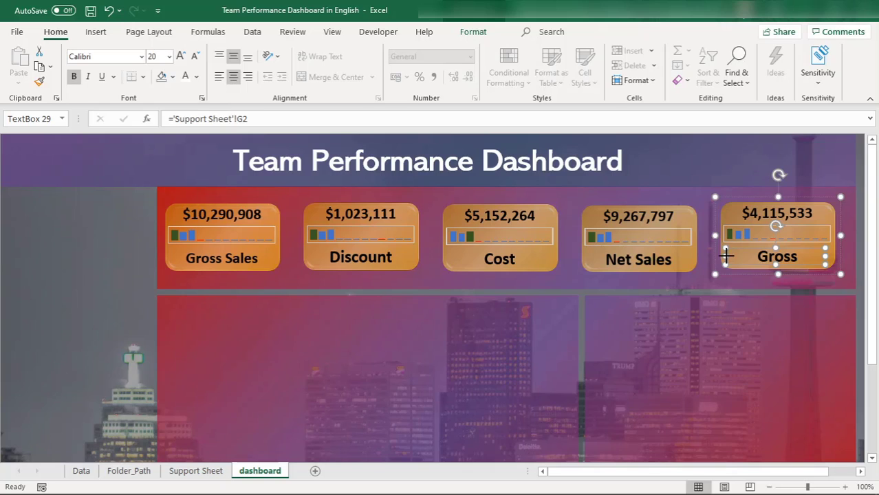
Step: Widen the Gross Margin label's text box on both sides and reduce its text size to 18 pt
left_click_drag(726, 255, 722, 257)
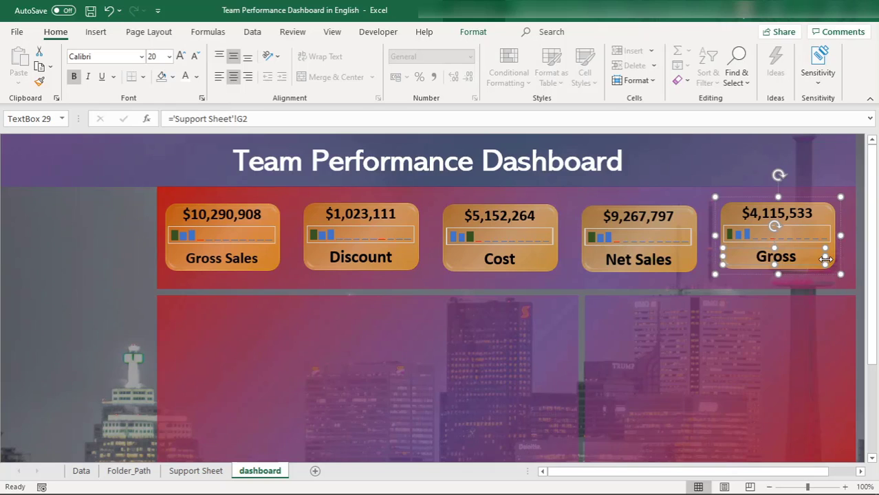
left_click_drag(824, 255, 833, 257)
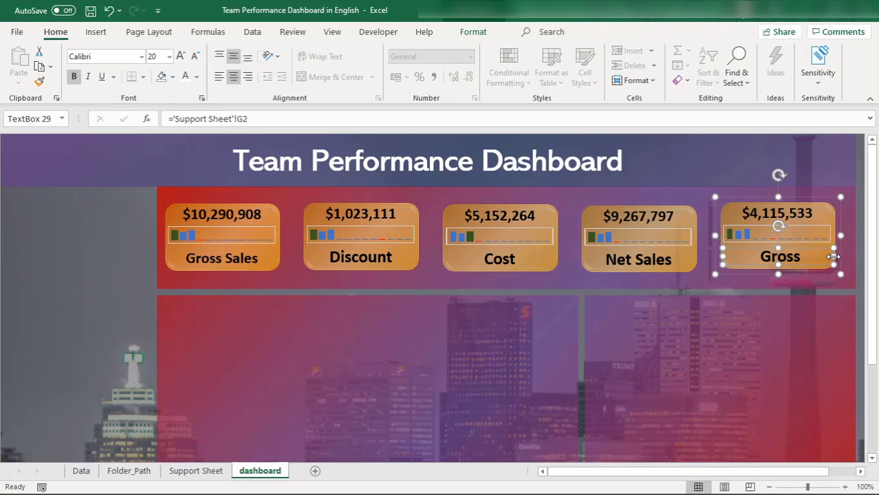
left_click(196, 58)
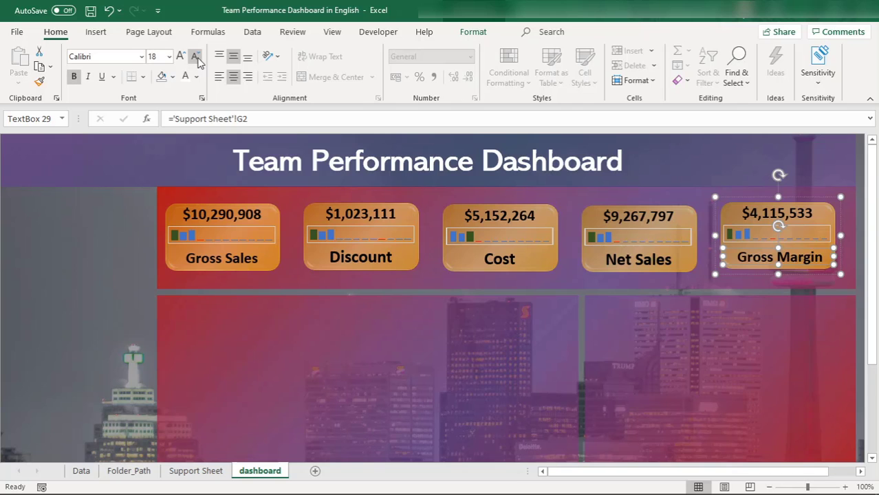
left_click(129, 471)
left_click(195, 471)
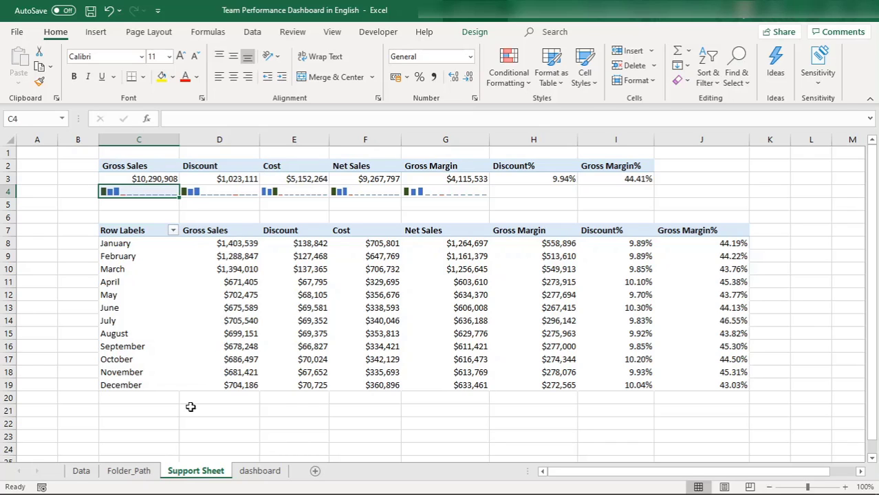
left_click(258, 471)
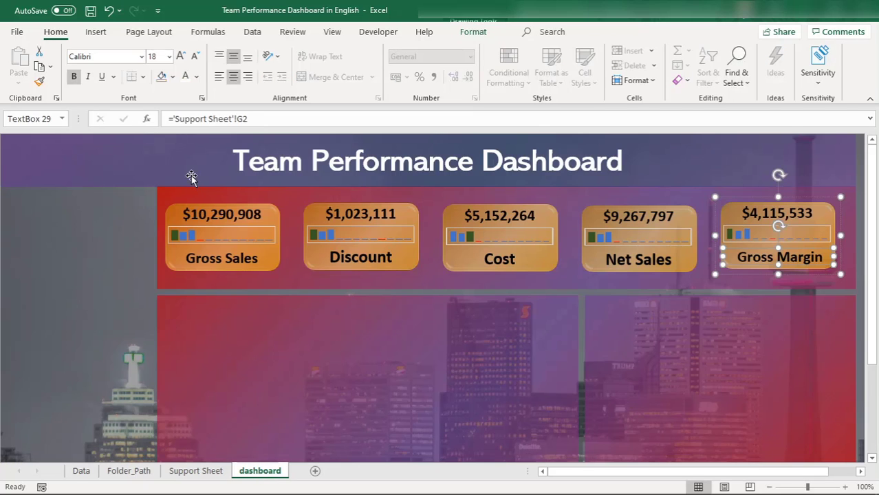
Step: Open the shape formatting of the Discount card's background rectangle and set its first gradient stop to dark red
left_click(175, 206)
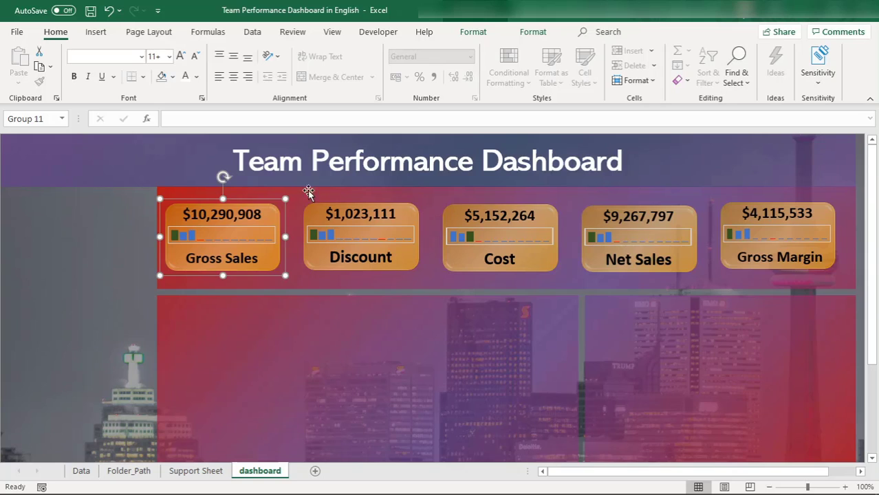
left_click(311, 213)
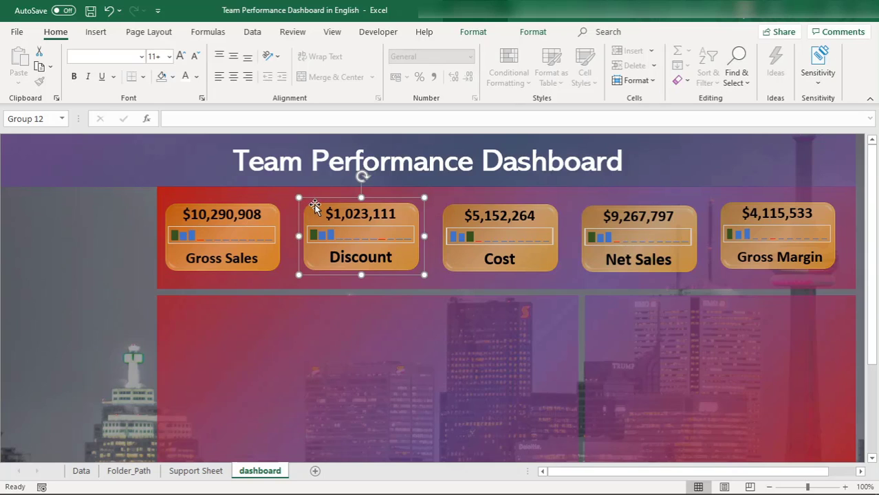
left_click(314, 207)
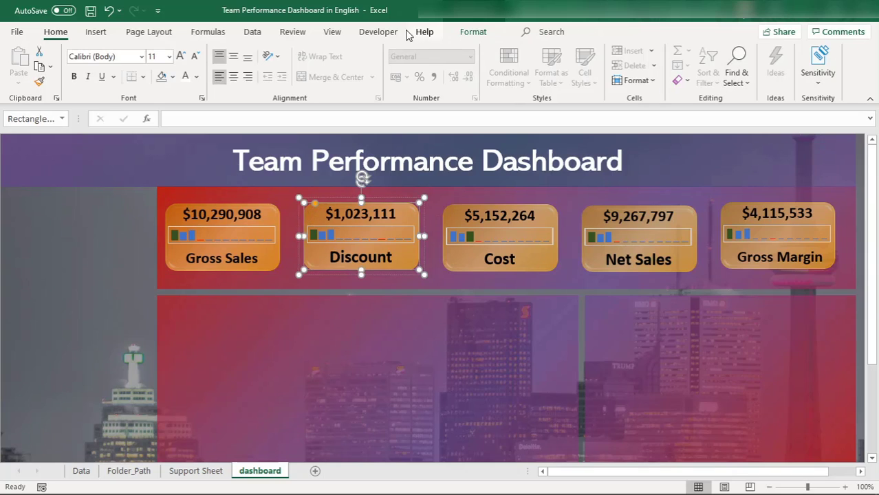
left_click(475, 32)
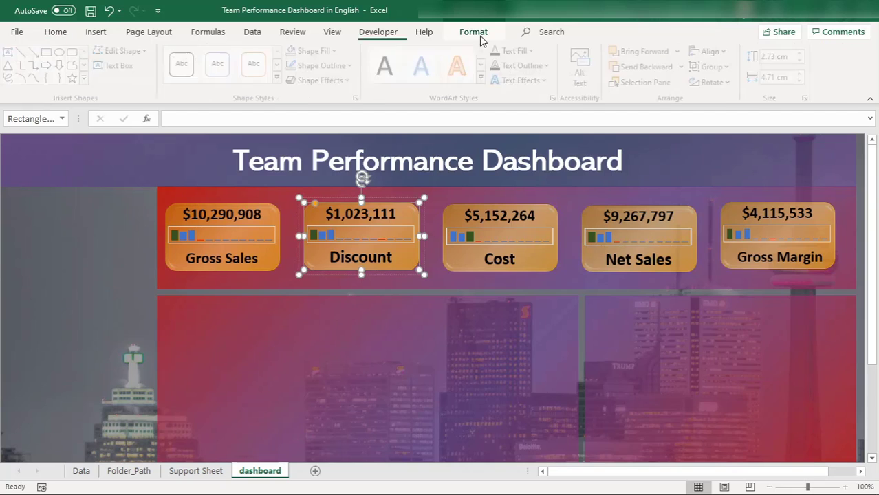
right_click(329, 203)
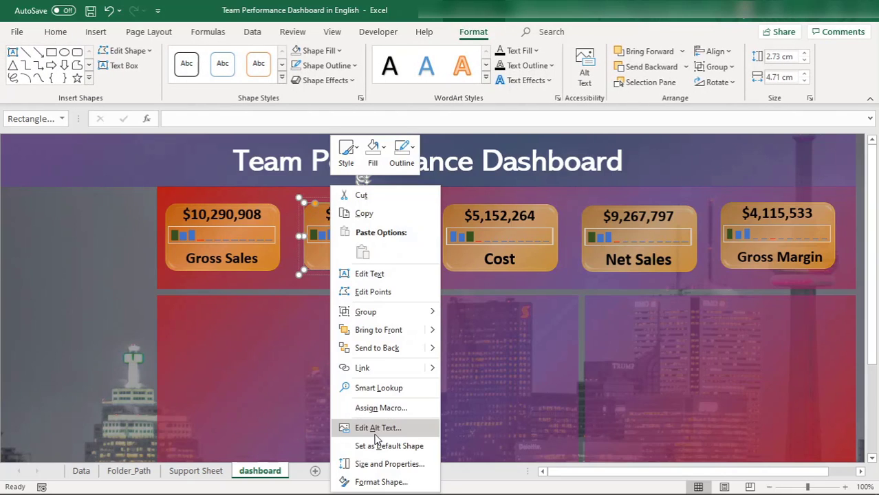
left_click(398, 482)
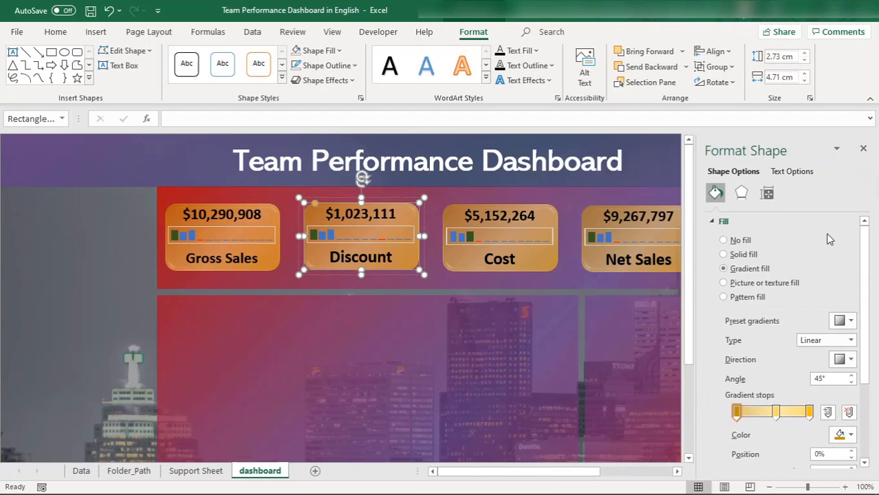
left_click(843, 435)
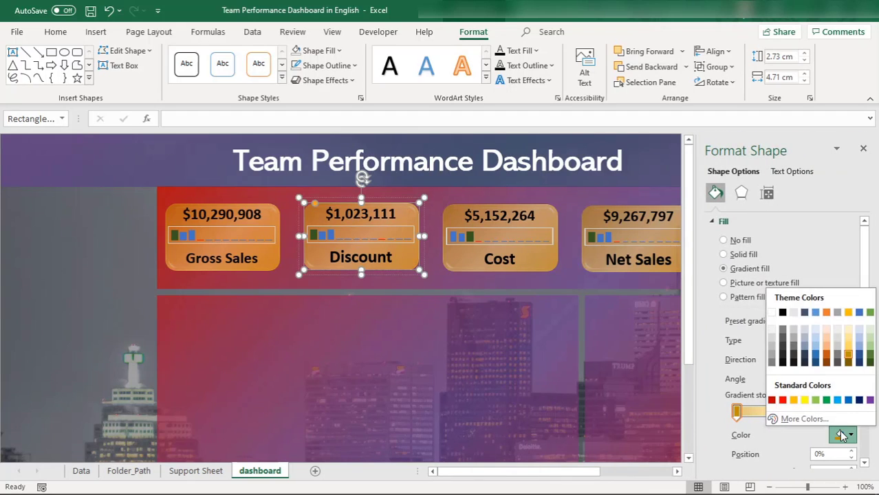
left_click(775, 399)
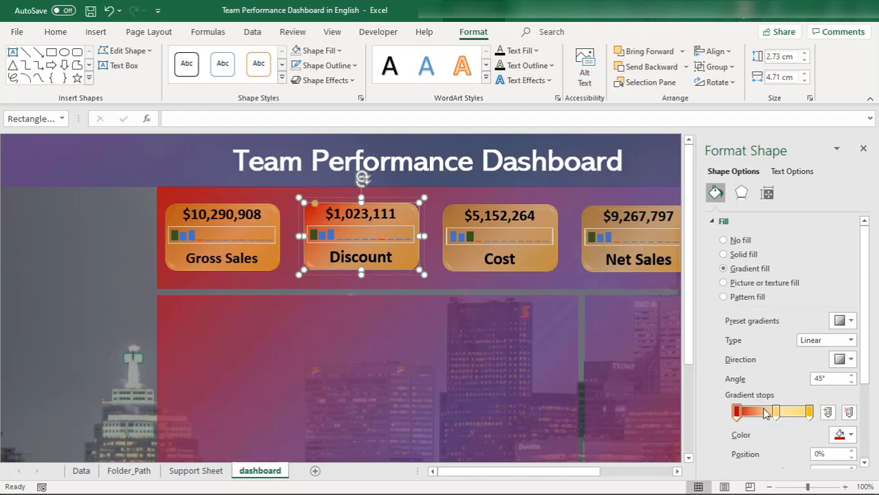
Step: Set the Discount card's middle gradient stop to red and its last gradient stop to theme orange
left_click(775, 411)
left_click(842, 434)
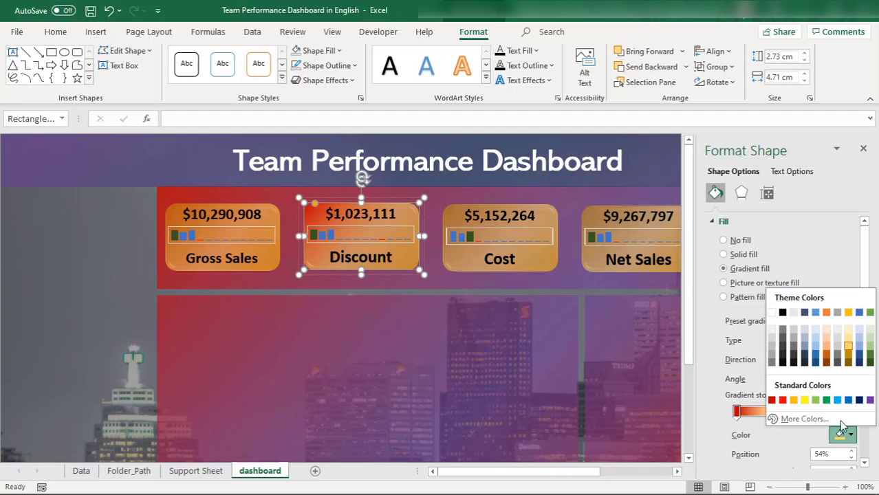
left_click(790, 402)
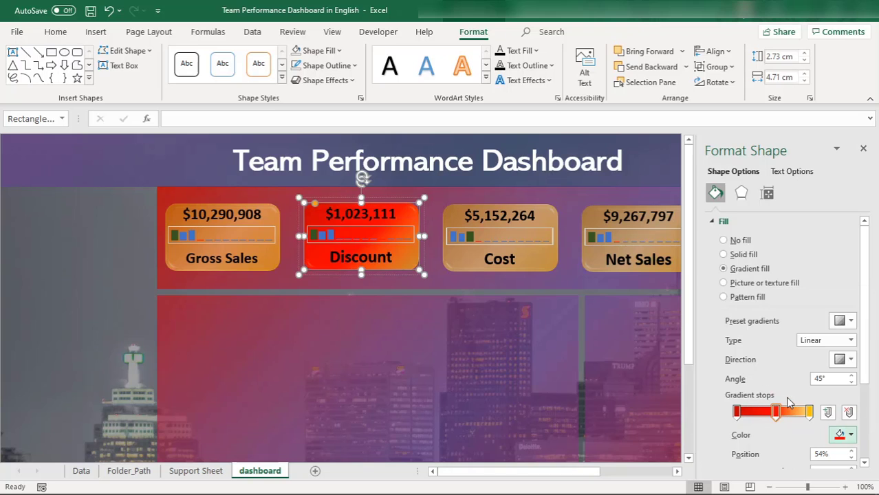
left_click(809, 411)
left_click(850, 435)
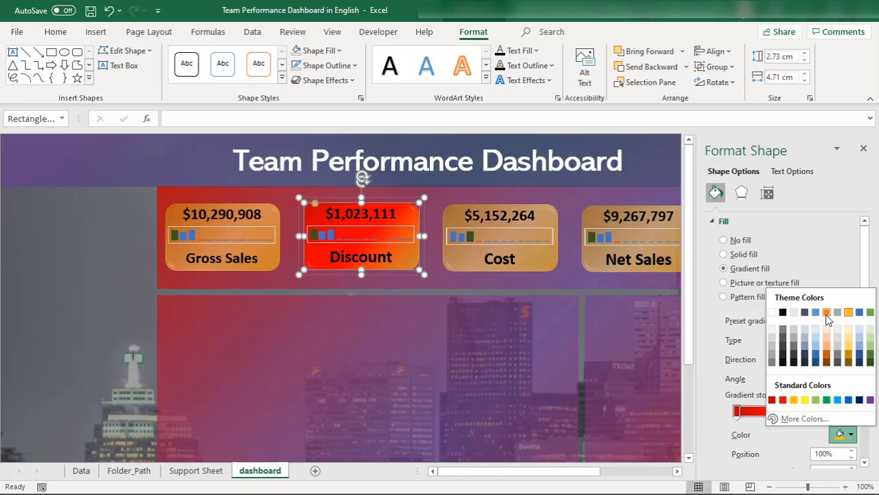
left_click(826, 314)
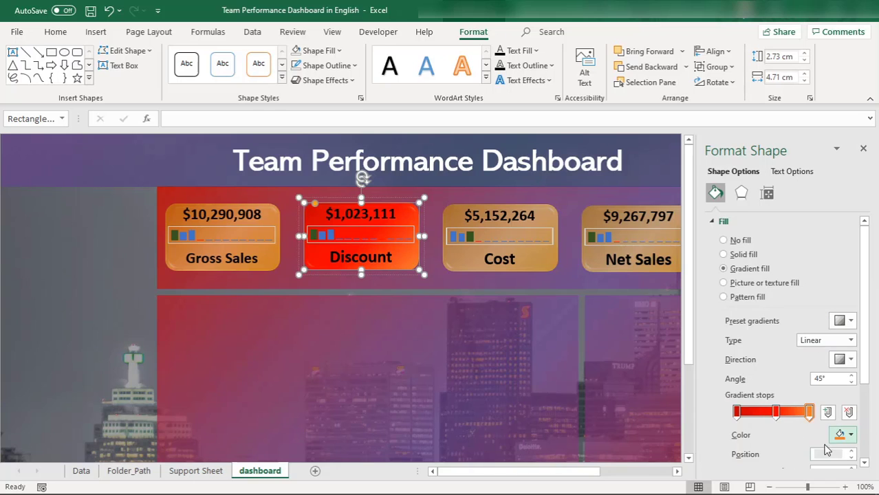
Step: Select the Cost card's background rectangle inside its group and set the first gradient stop to standard green
left_click(447, 214)
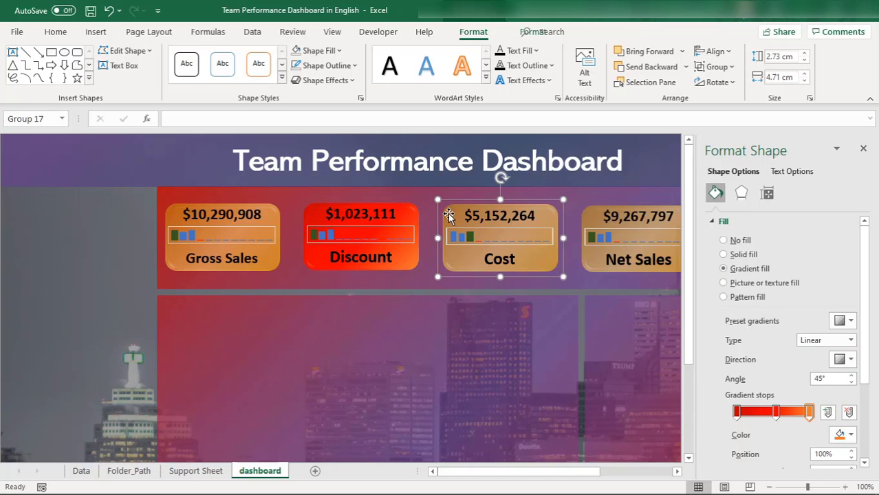
left_click(457, 208)
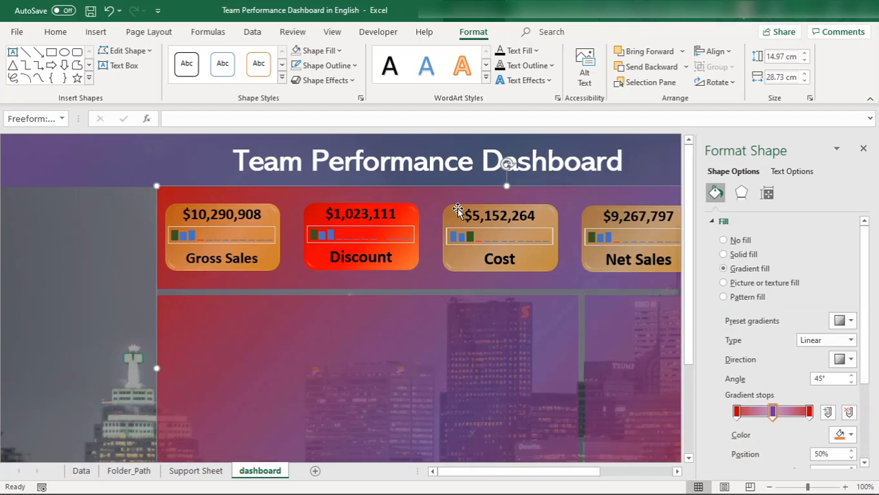
left_click(457, 208)
left_click(461, 209)
left_click(459, 209)
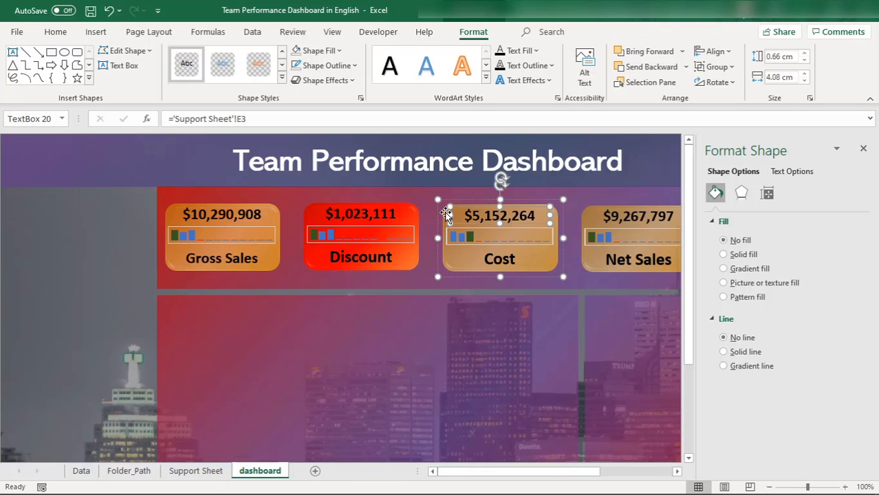
left_click(446, 213)
left_click(723, 268)
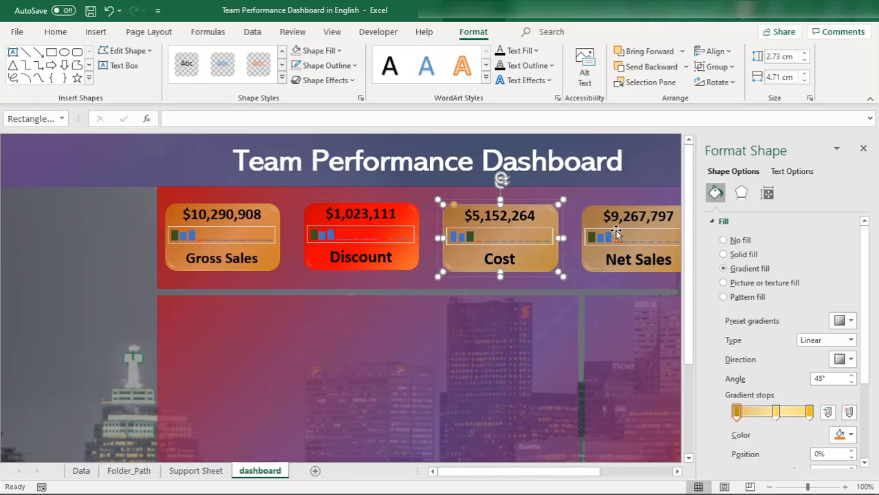
left_click(850, 436)
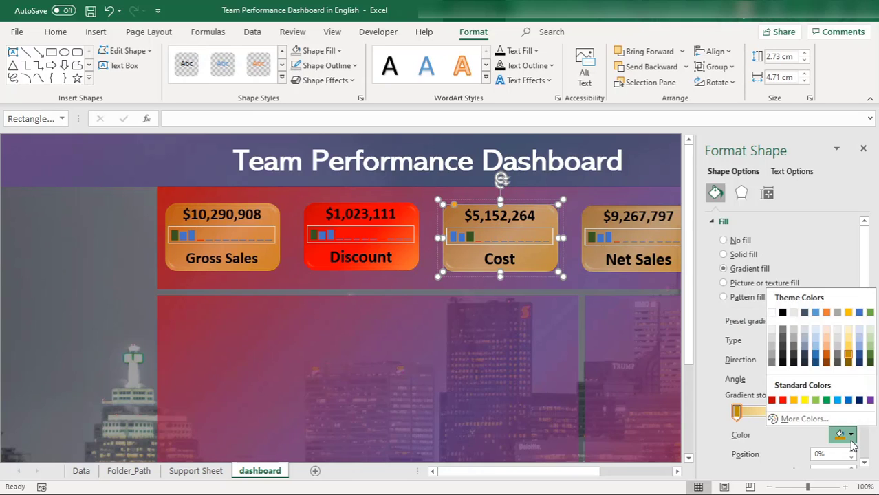
left_click(826, 401)
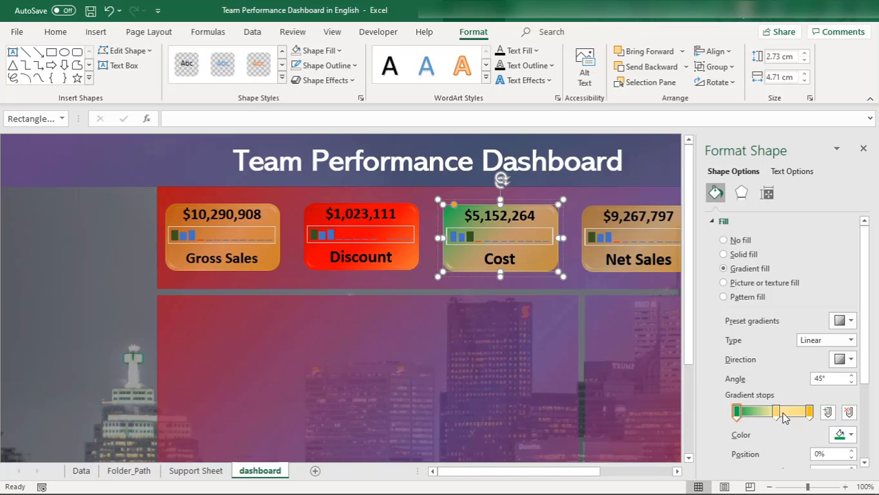
Step: Set the Cost card's middle gradient stop to a light theme green and its last stop to a darker theme green
left_click(850, 434)
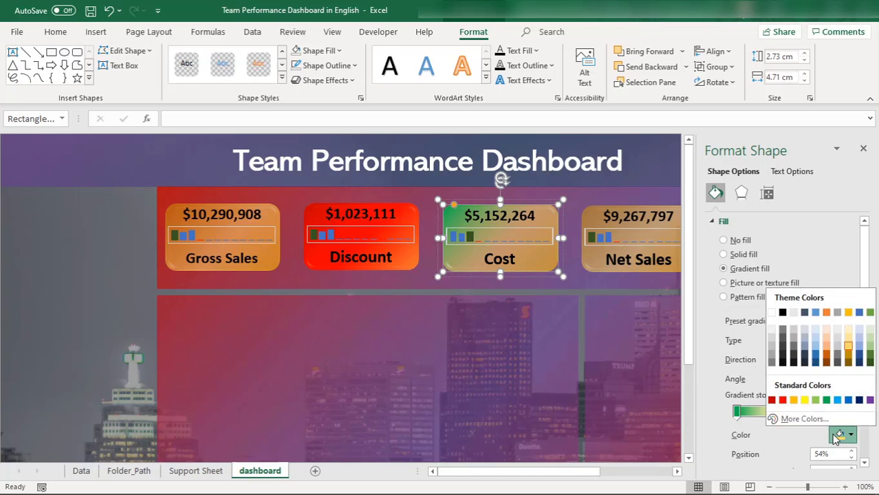
left_click(869, 363)
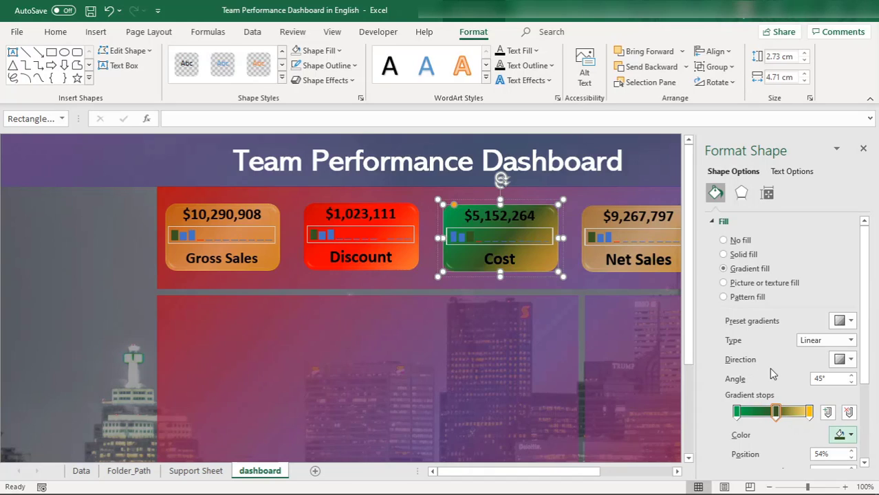
left_click(849, 438)
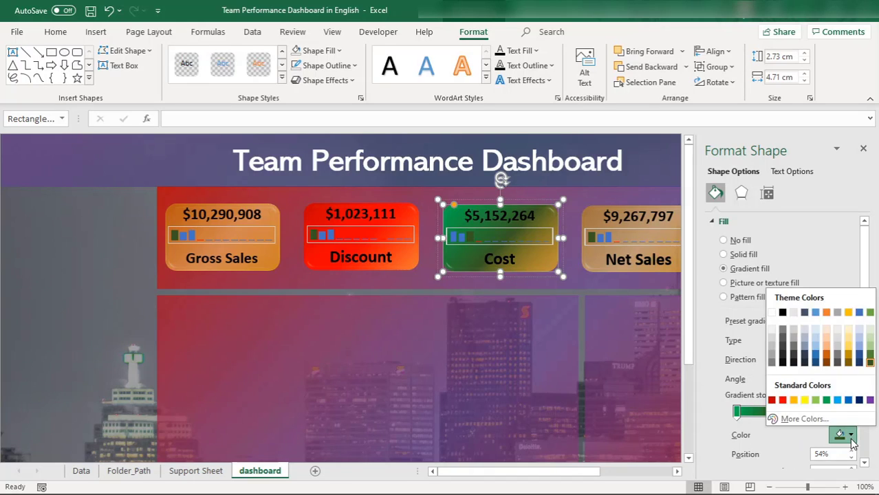
left_click(870, 348)
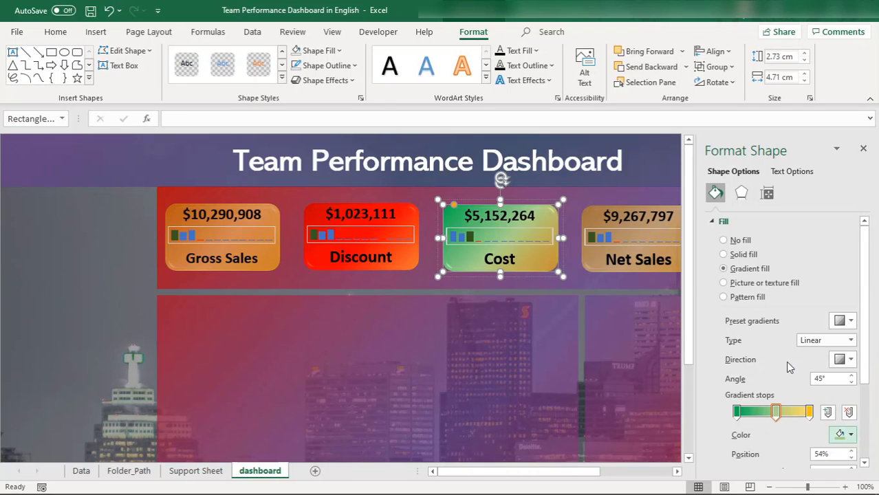
left_click(809, 411)
left_click(845, 437)
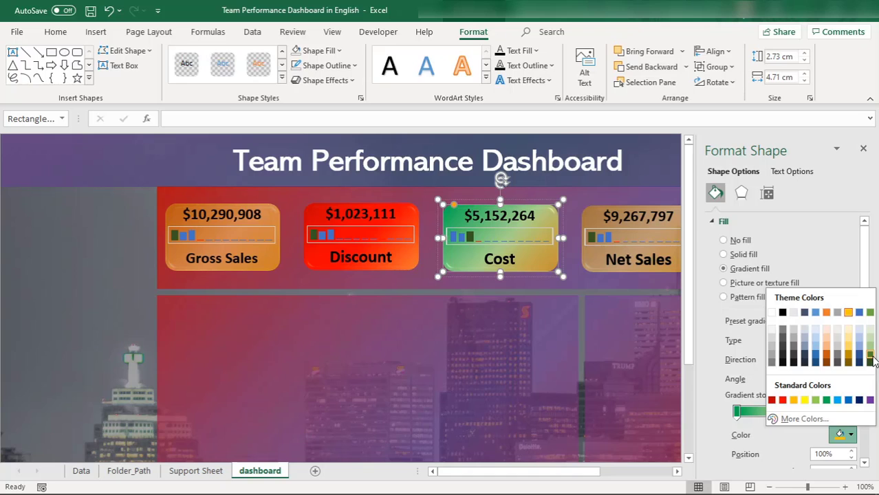
left_click(870, 356)
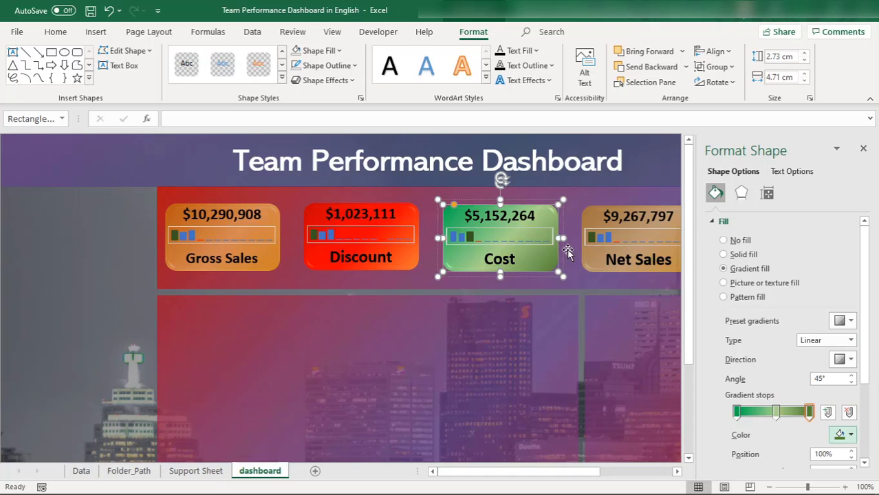
Step: Select the Net Sales card's background rectangle inside its group and set the first gradient stop to theme blue
left_click(576, 210)
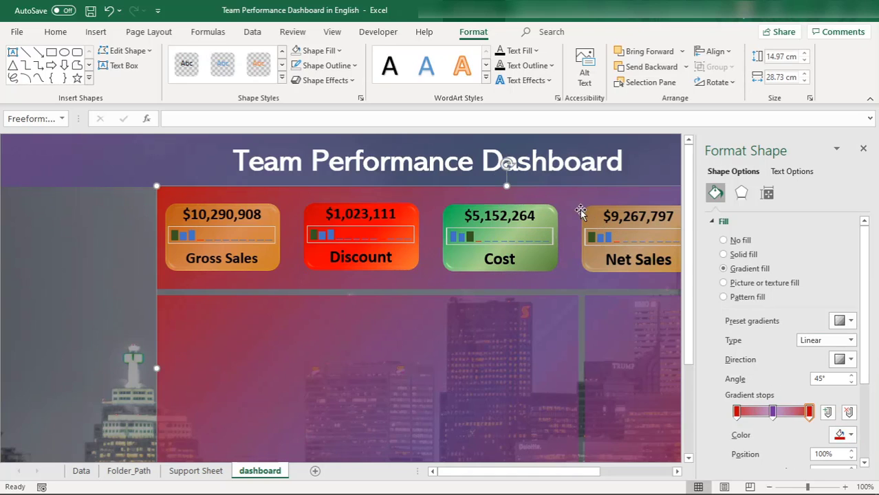
left_click(592, 212)
left_click(595, 209)
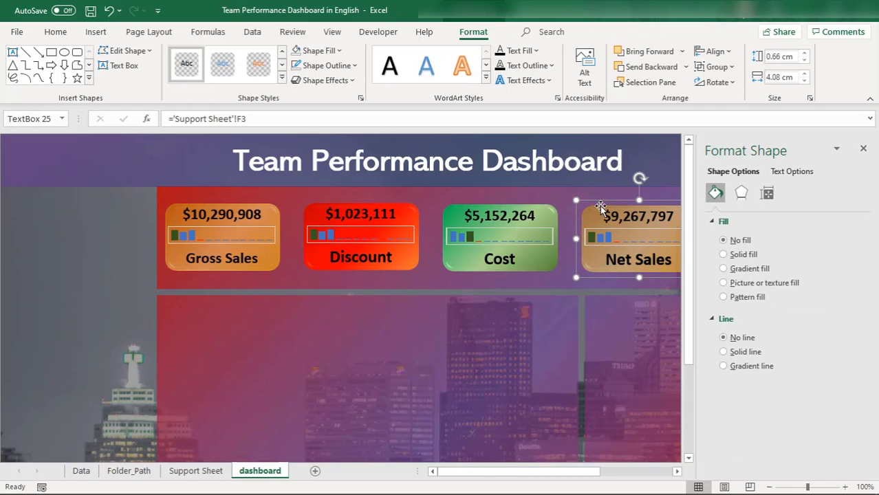
left_click(583, 216)
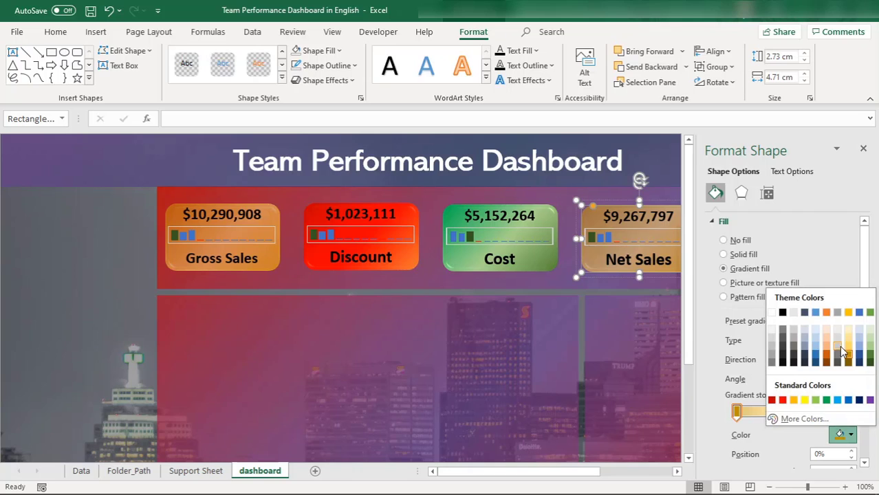
left_click(859, 314)
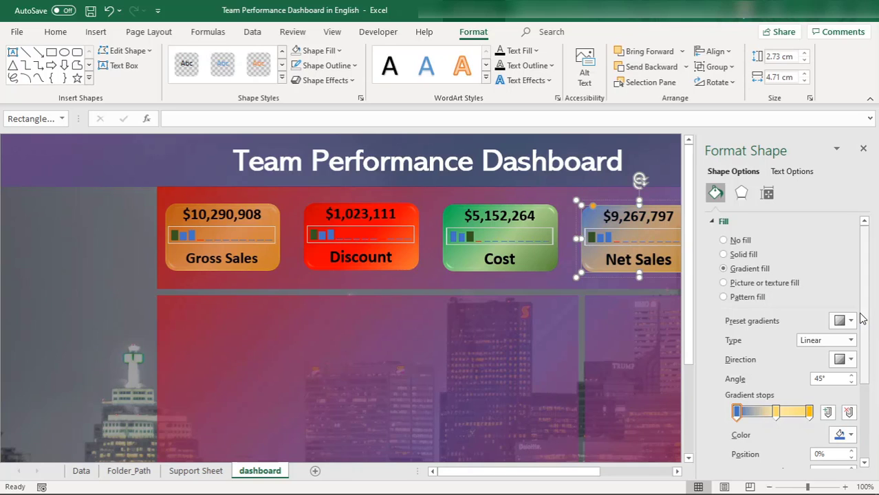
Step: Set the Net Sales card's middle gradient stop to a light theme blue and its last stop to standard purple
left_click(776, 412)
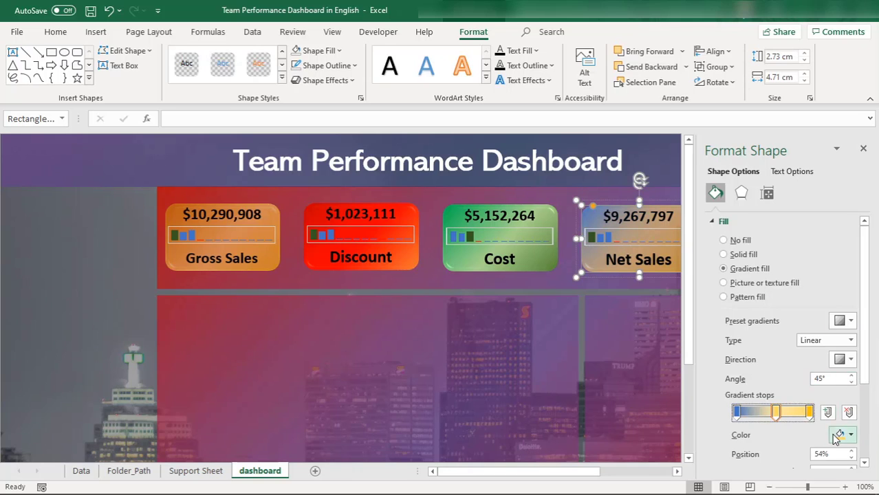
left_click(840, 434)
left_click(858, 399)
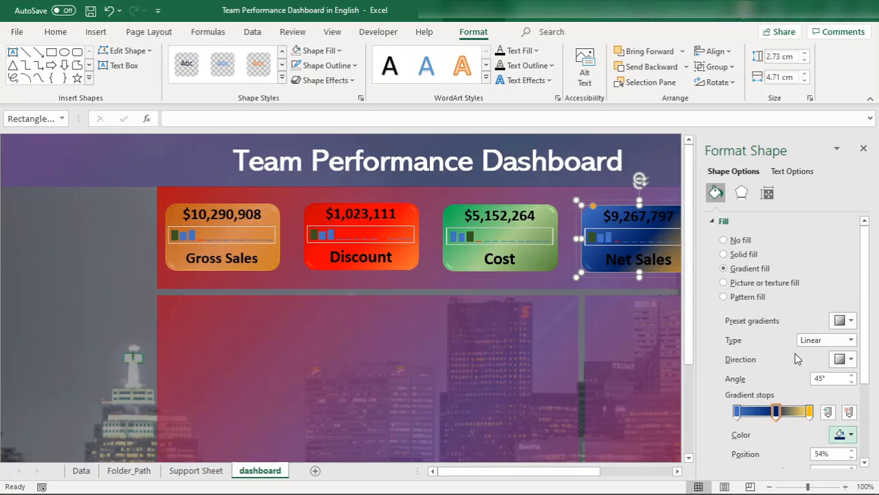
left_click(842, 433)
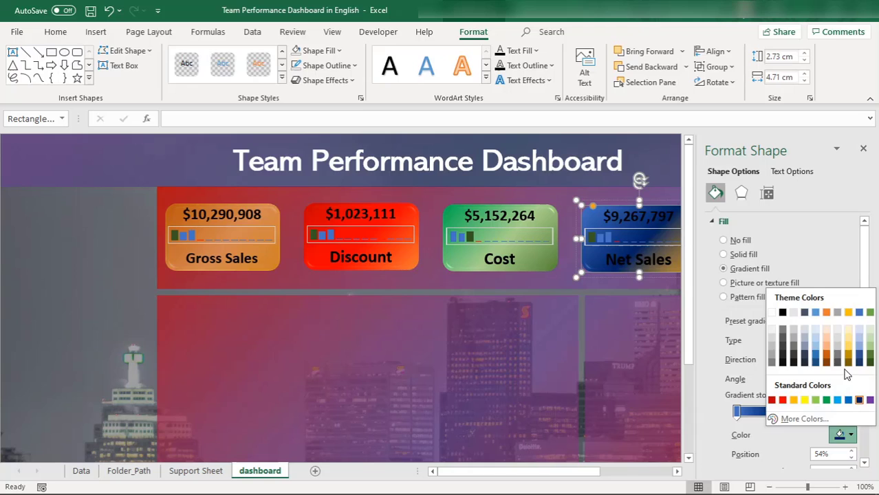
left_click(850, 333)
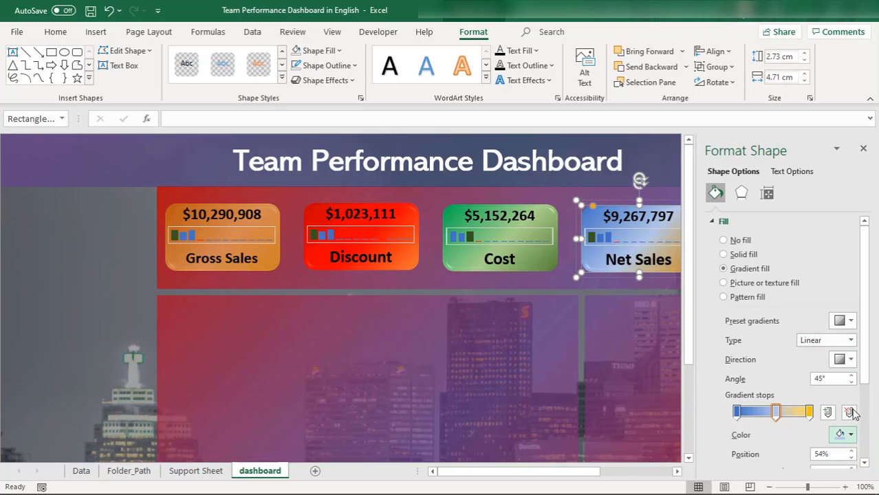
left_click(809, 413)
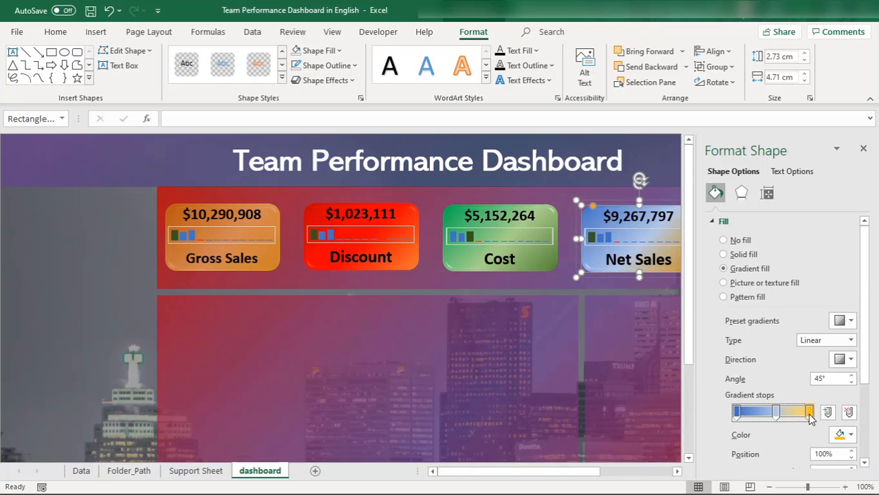
left_click(842, 434)
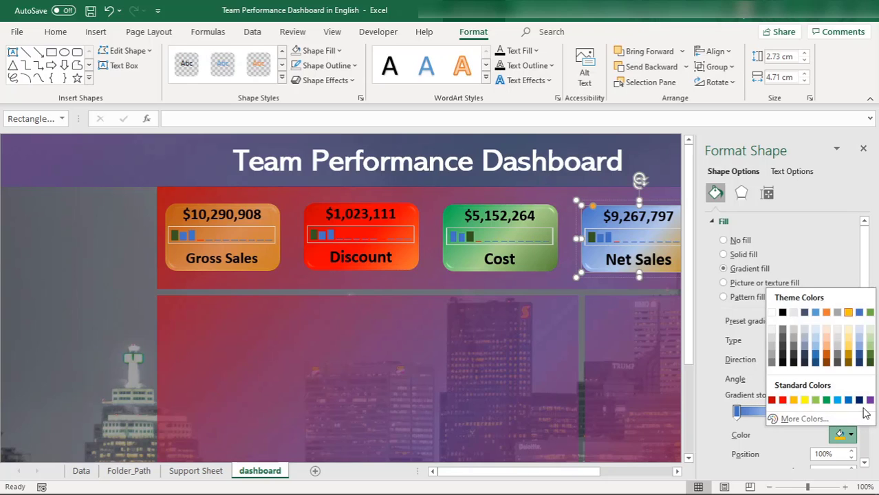
left_click(870, 401)
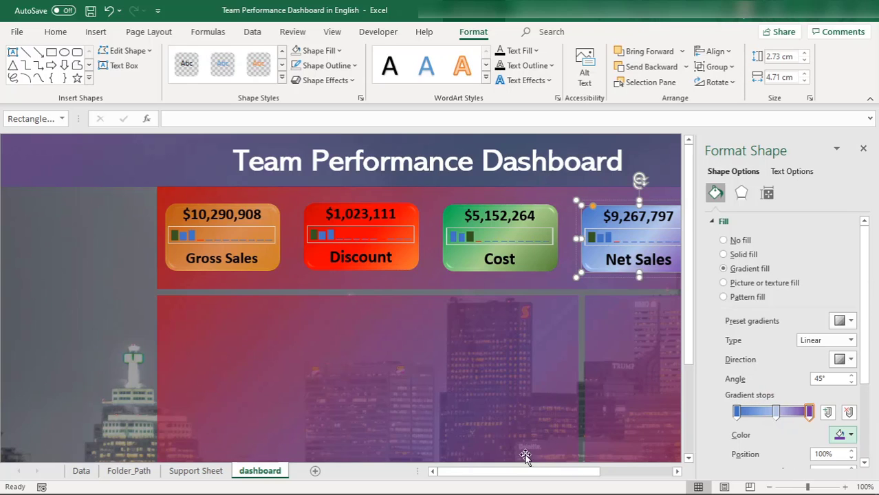
Step: Select the Gross Margin card's background rectangle inside its group and set the first gradient stop to dark grey
left_click(623, 472)
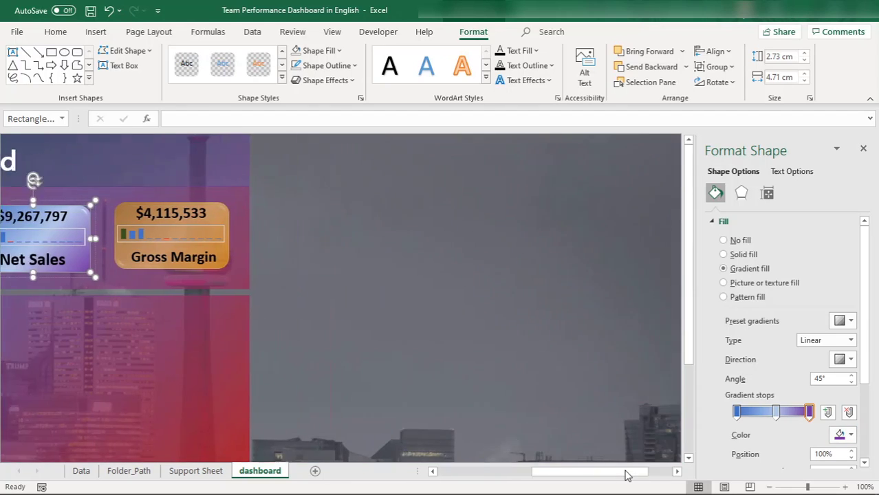
left_click_drag(564, 475, 492, 475)
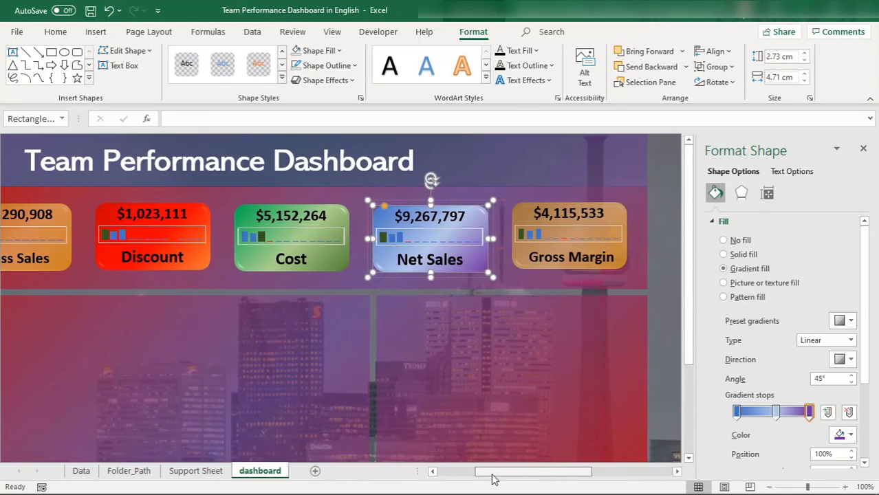
left_click(526, 206)
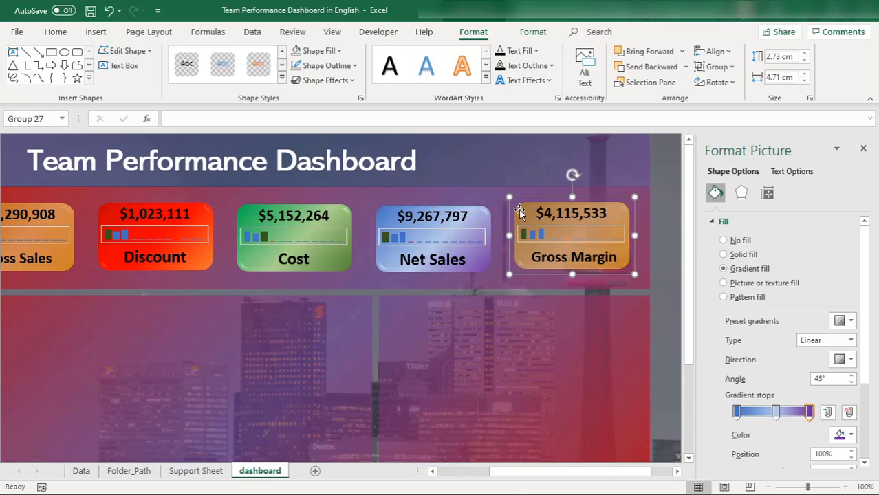
left_click(529, 205)
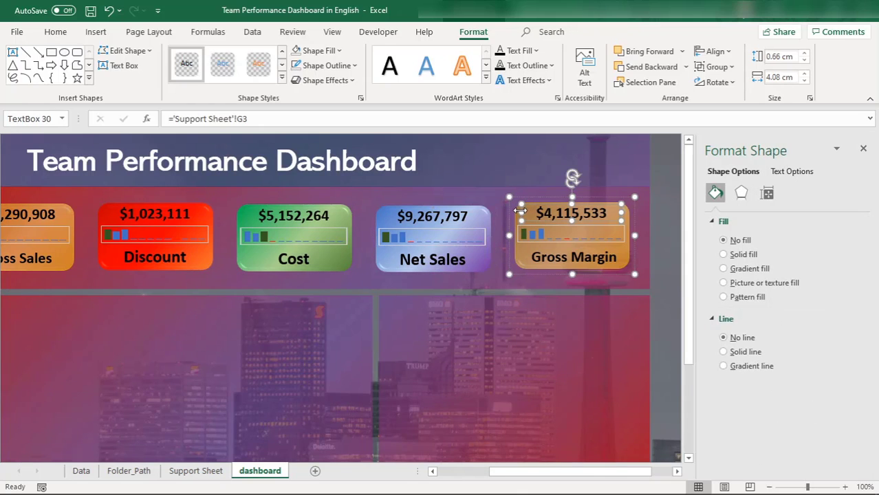
left_click(516, 215)
left_click(722, 269)
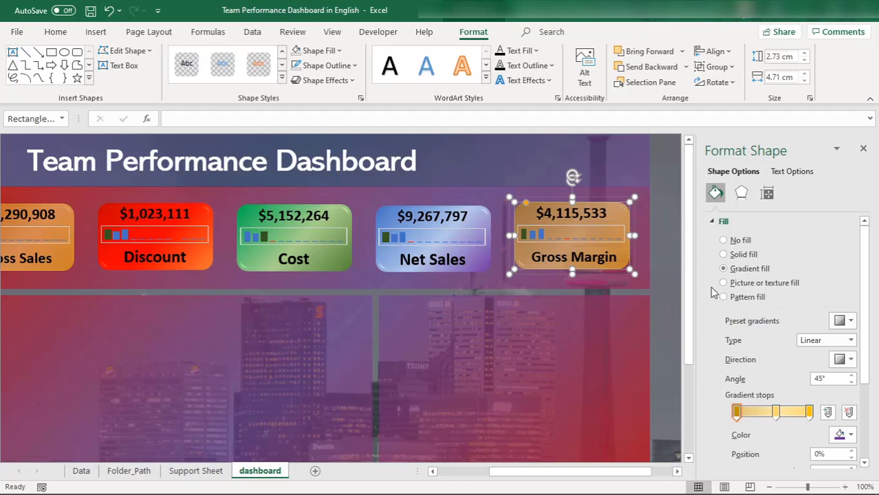
left_click(839, 438)
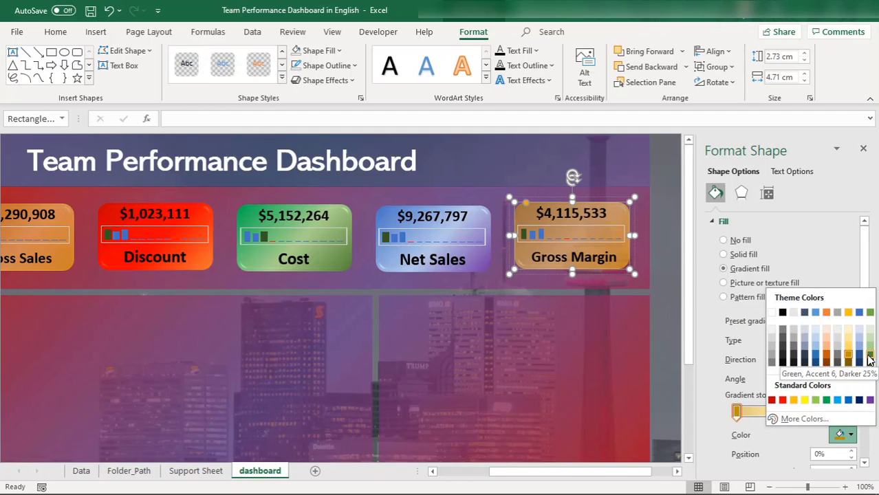
left_click(780, 346)
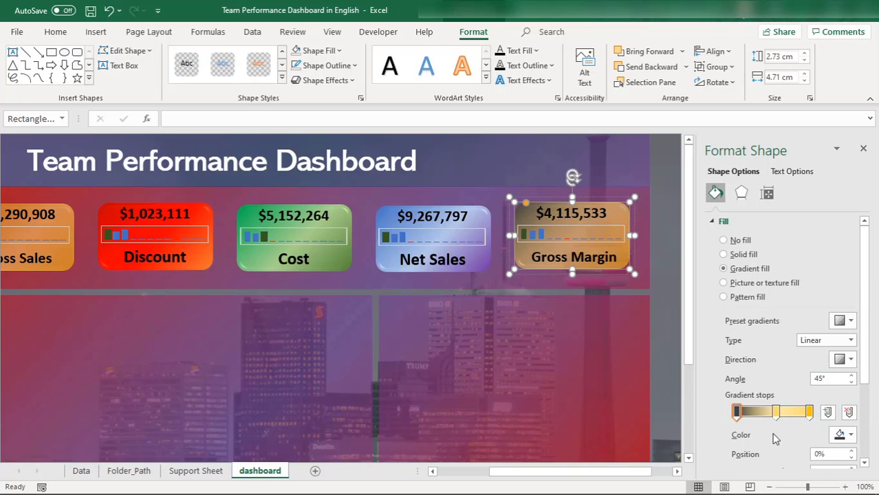
Step: Set the Gross Margin card's middle gradient stop to a lighter grey and its last stop to dark grey
left_click(775, 411)
left_click(842, 434)
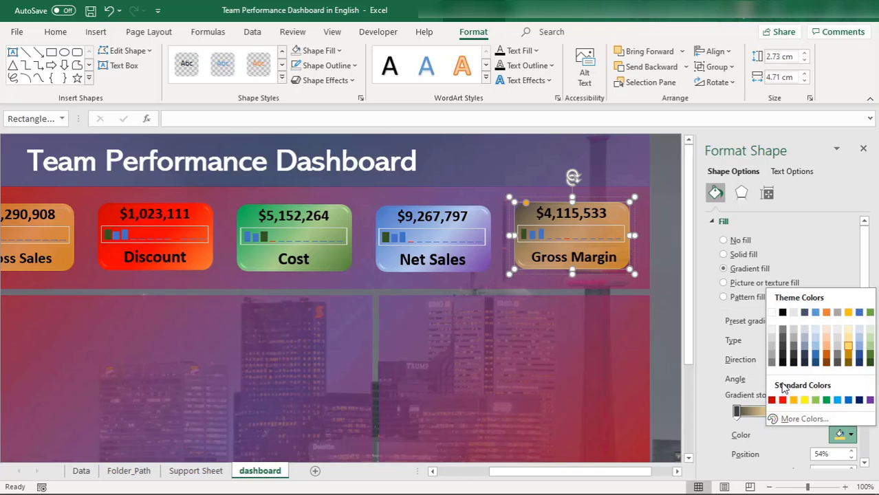
left_click(773, 356)
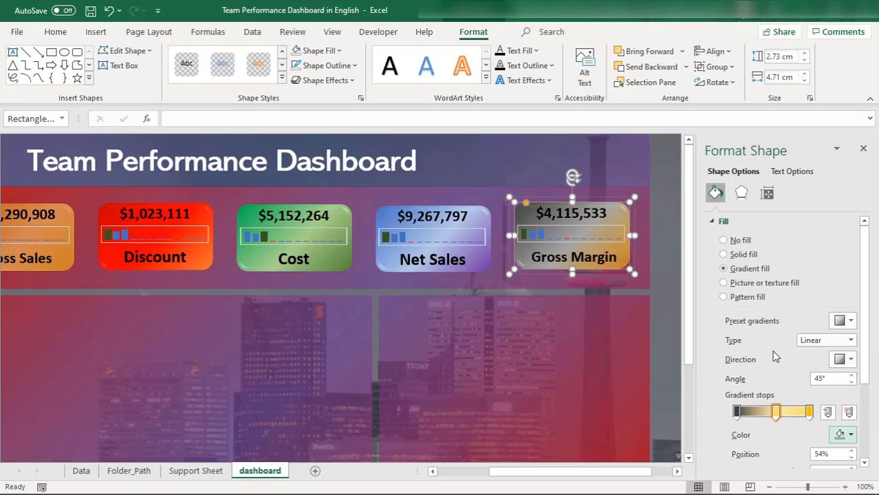
left_click(809, 413)
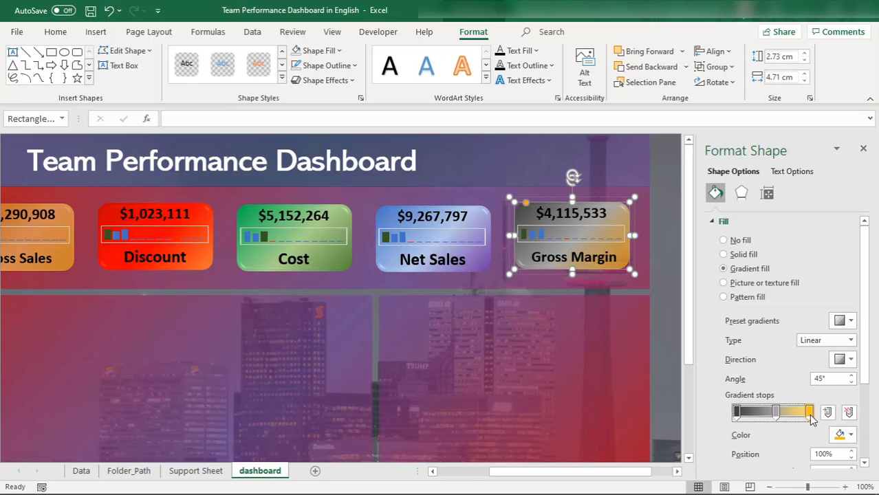
left_click(844, 435)
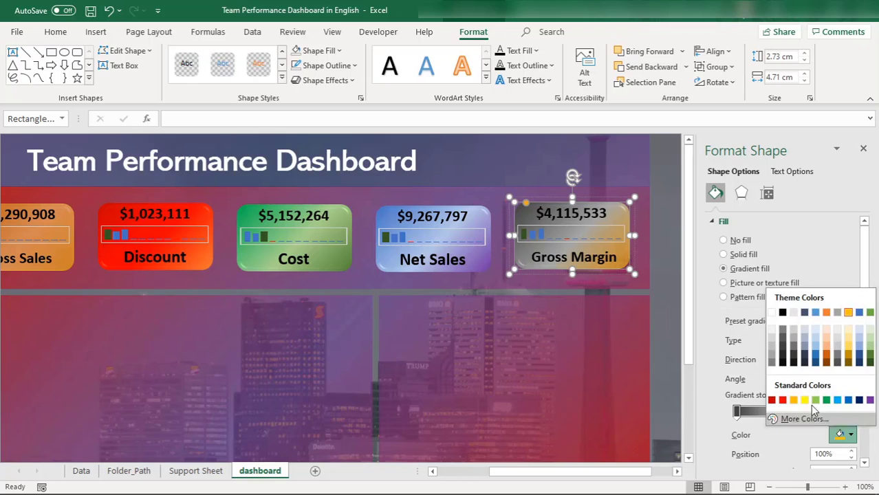
left_click(784, 342)
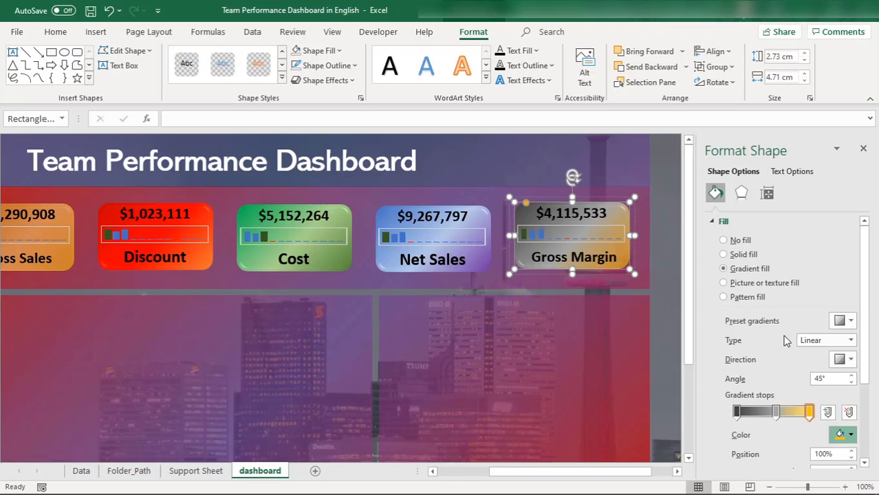
Step: Deselect the Gross Margin card and close the shape formatting pane to show the full row of KPI cards
left_click(435, 317)
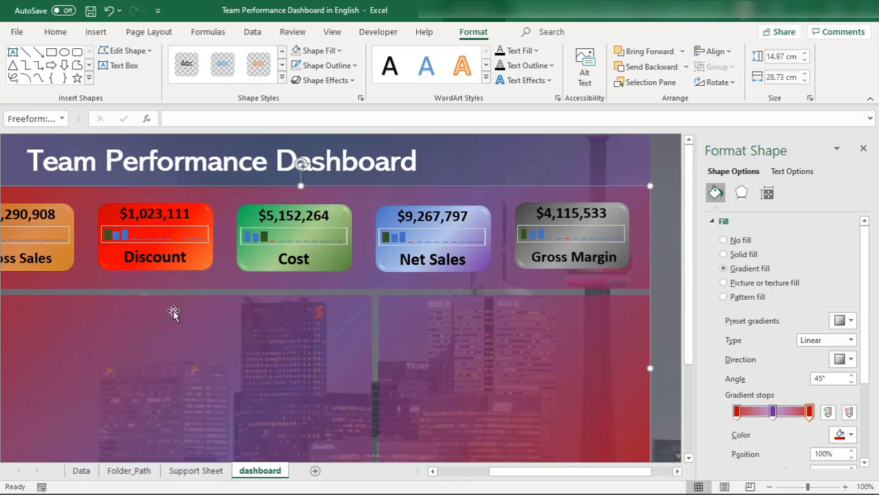
left_click(446, 474)
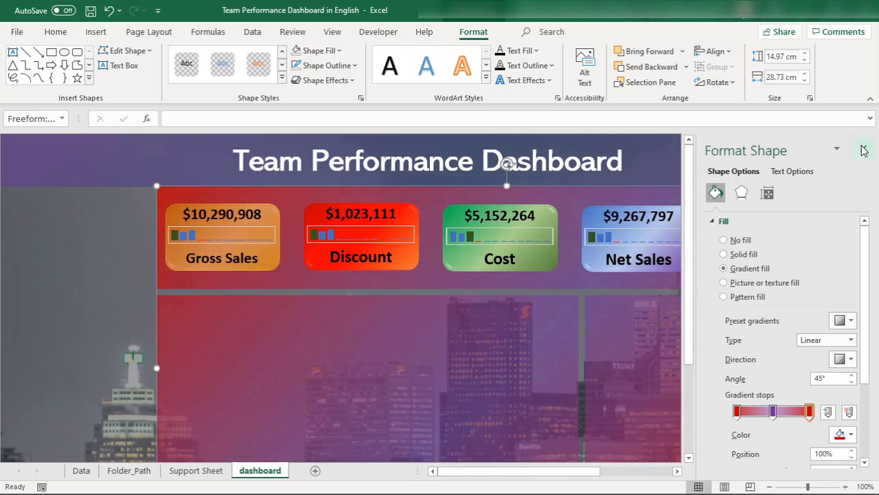
left_click(863, 150)
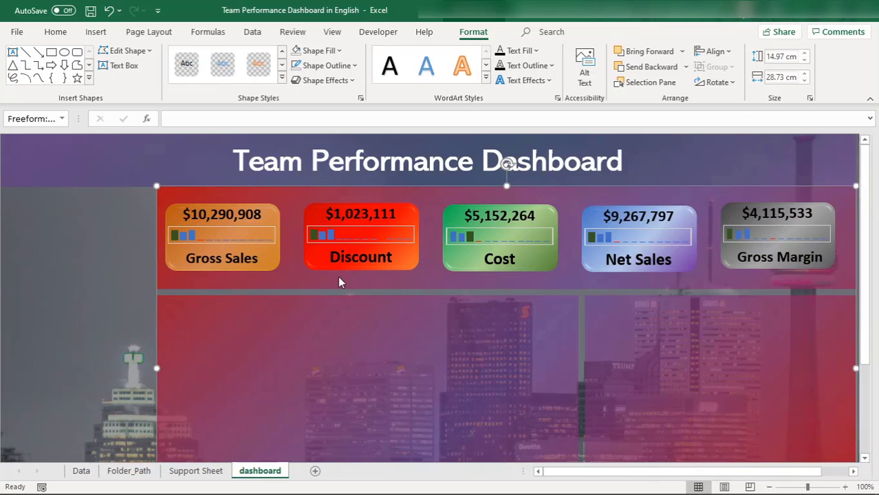
Step: Check the KPI summary and monthly pivot table on the Support Sheet
left_click(60, 160)
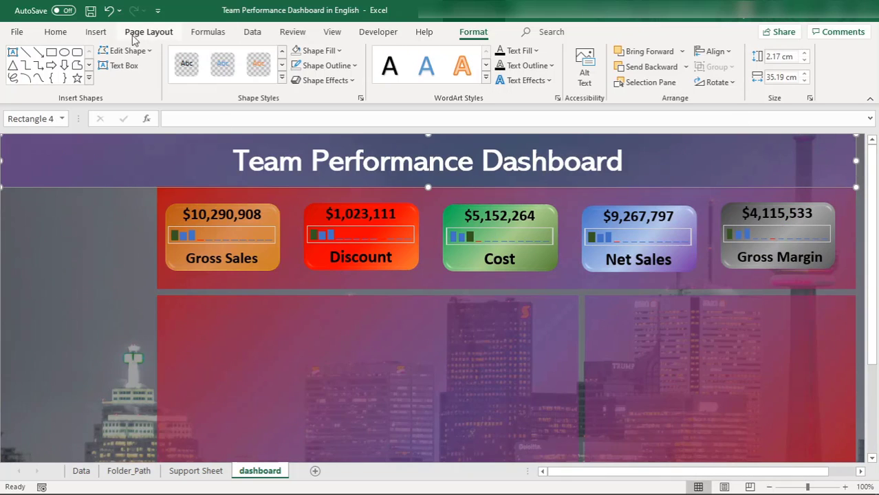
left_click(97, 34)
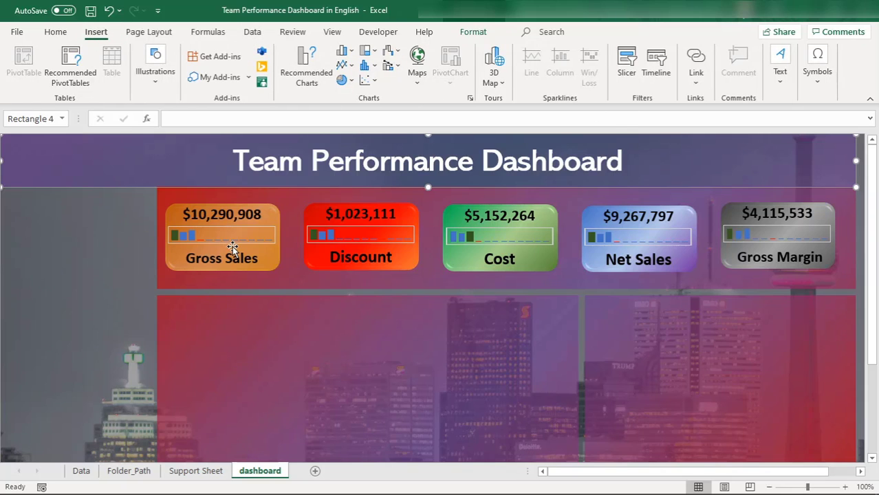
left_click(181, 212)
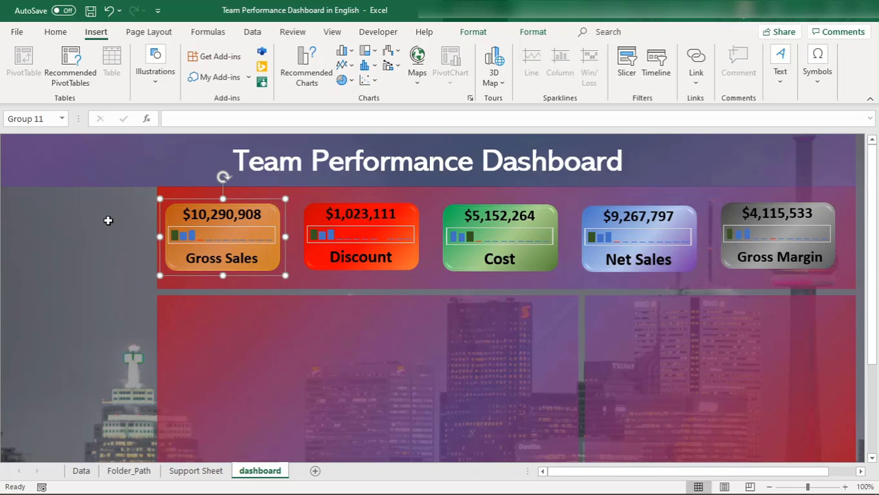
left_click(206, 473)
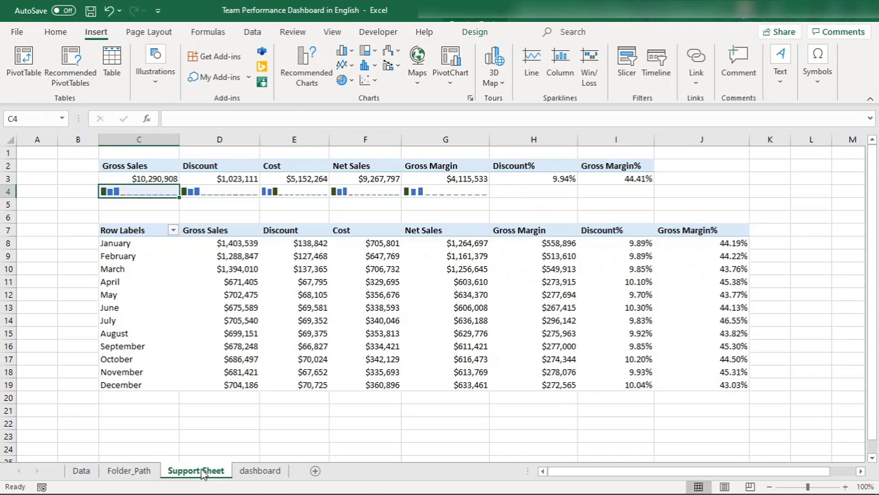
left_click(140, 471)
Step: Return to the dashboard sheet and open the choice of pie and doughnut charts
left_click(259, 471)
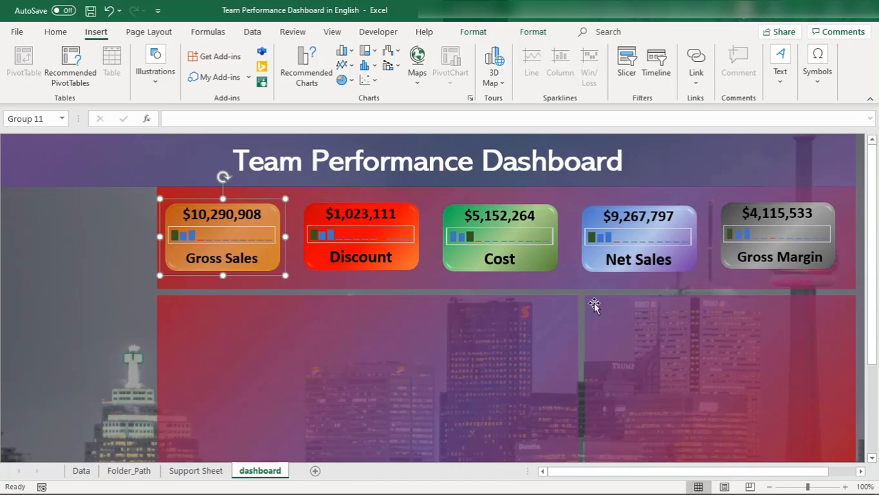
left_click(344, 81)
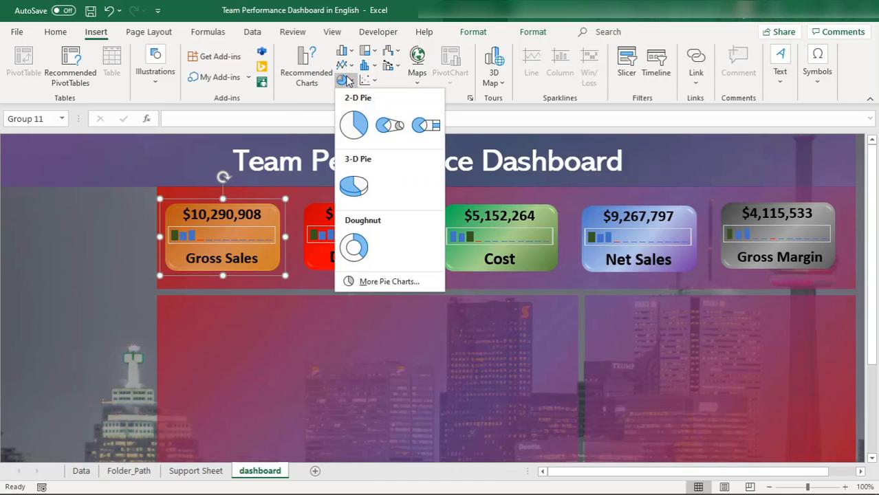